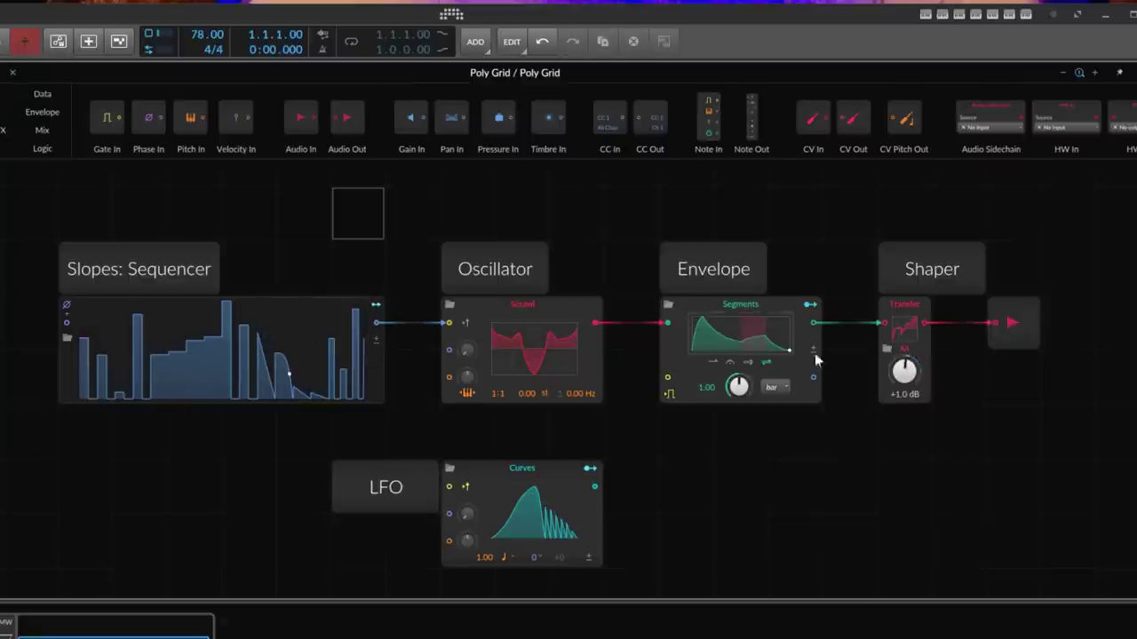
Open the Slopes sequencer's curve in a widened editor and raise the second pulse's end point to 76.9 %
{"action": "left_click", "coordinate": [273, 333]}
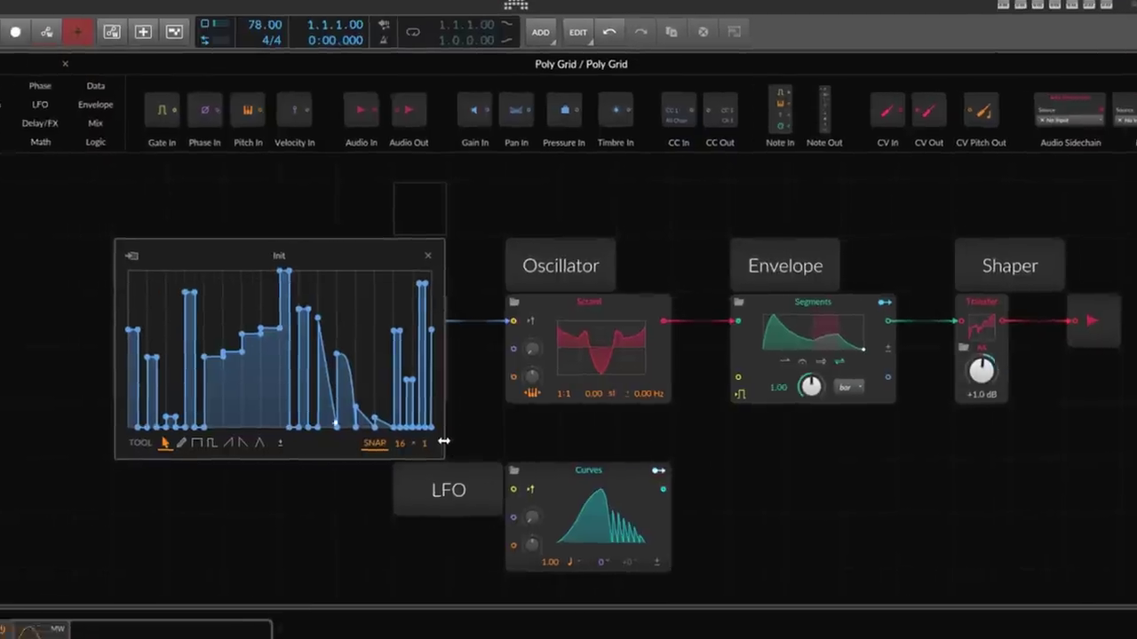
{"action": "left_click_drag", "start_coordinate": [384, 441], "coordinate": [549, 440]}
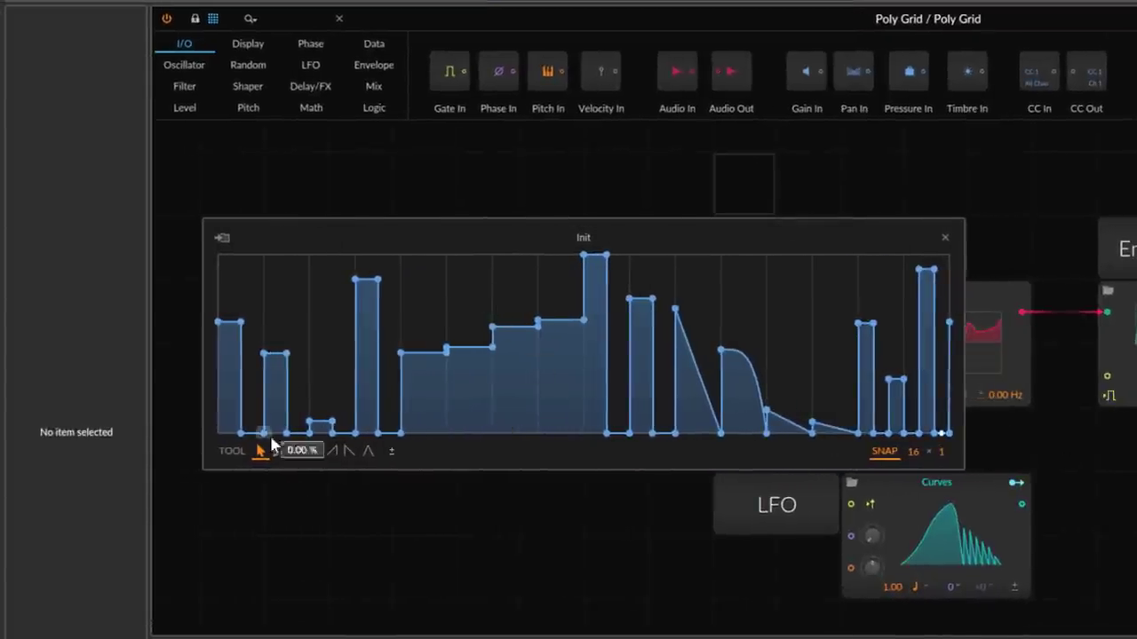
{"action": "left_click_drag", "start_coordinate": [286, 353], "coordinate": [286, 298]}
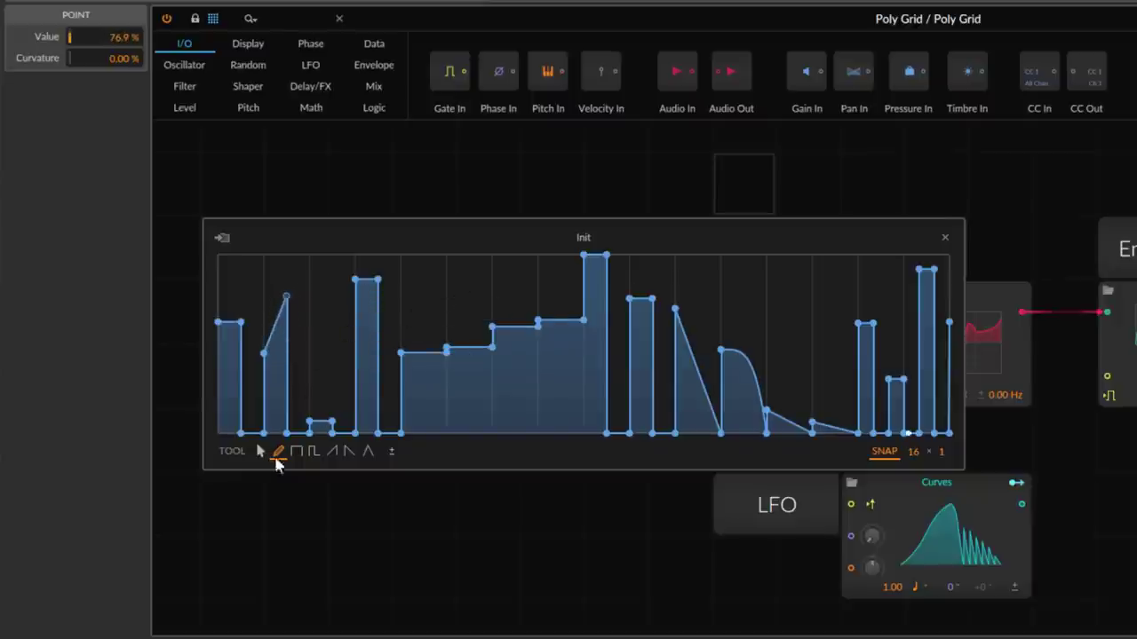
Replace the low third pulse of the Slopes curve with a falling ramp starting at about half height
{"action": "left_click", "coordinate": [301, 454]}
{"action": "left_click", "coordinate": [313, 453]}
{"action": "left_click_drag", "start_coordinate": [332, 434], "coordinate": [310, 339]}
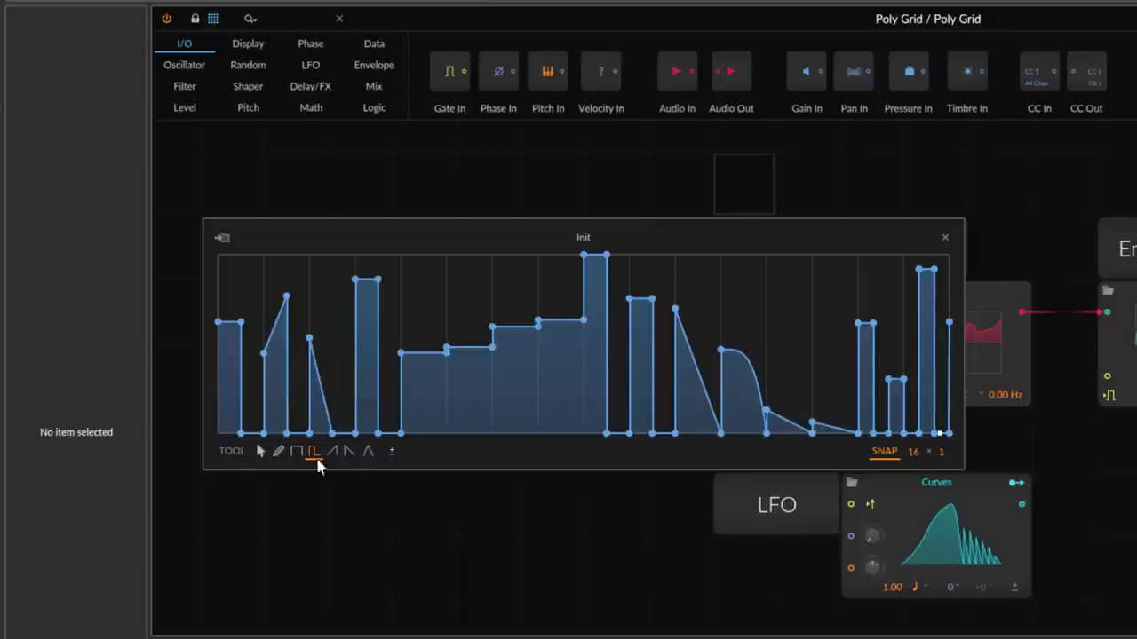
Toggle the Slopes curve to bipolar and back to unipolar, and return to the pointer tool
{"action": "left_click", "coordinate": [392, 452]}
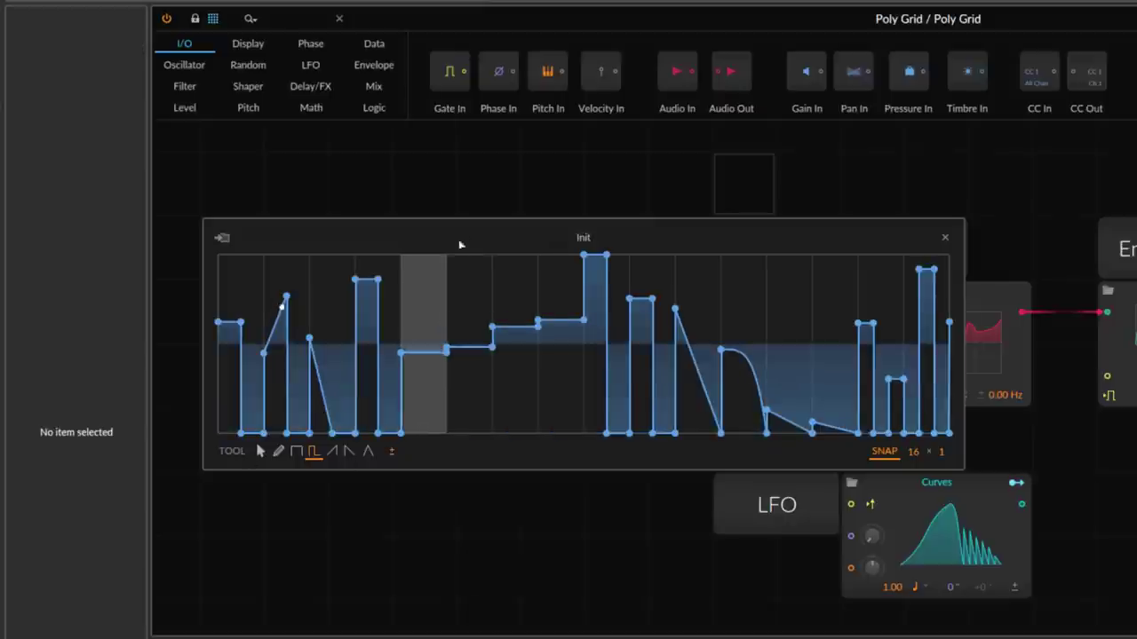
{"action": "left_click", "coordinate": [391, 451]}
{"action": "left_click", "coordinate": [260, 452]}
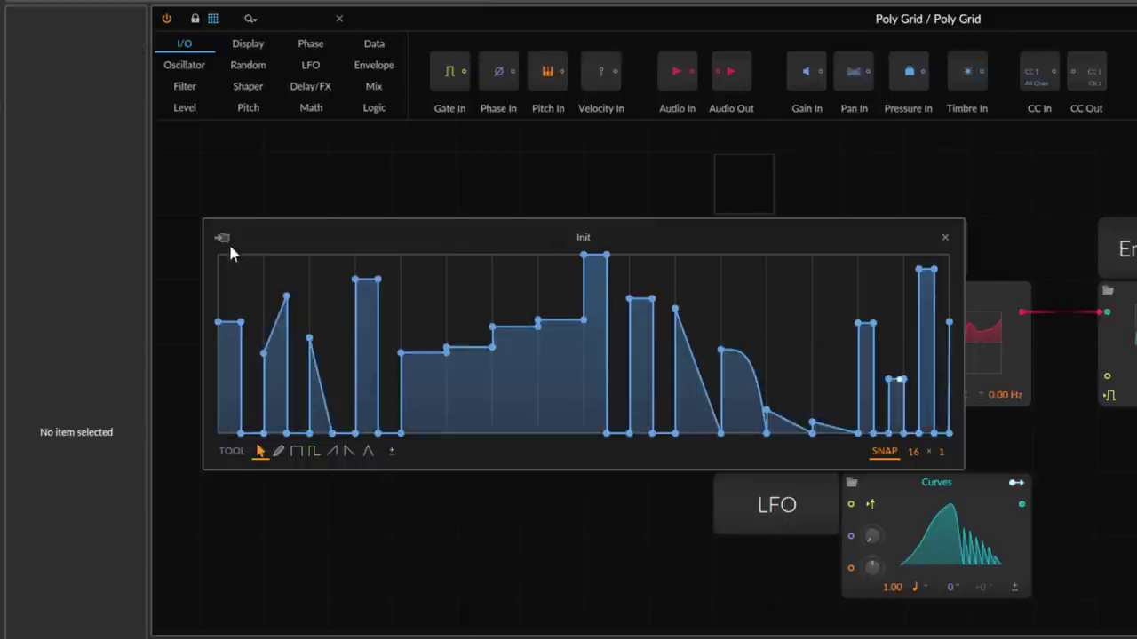
View the options for saving the Slopes curve to the library without saving, and close its editor
{"action": "left_click", "coordinate": [223, 240]}
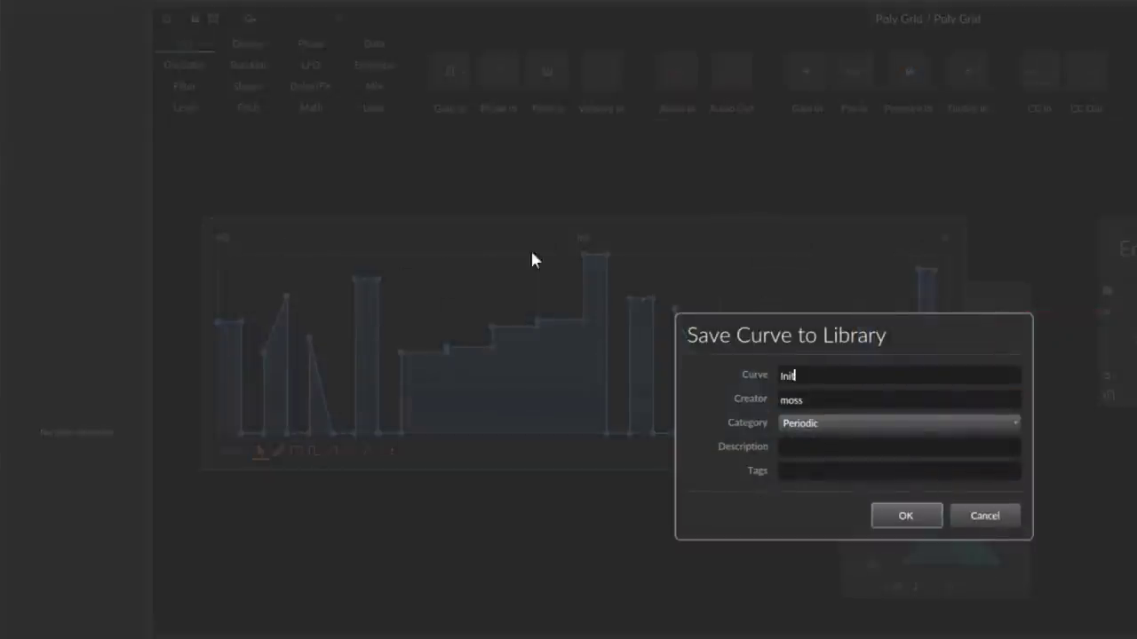
{"action": "left_click", "coordinate": [993, 516]}
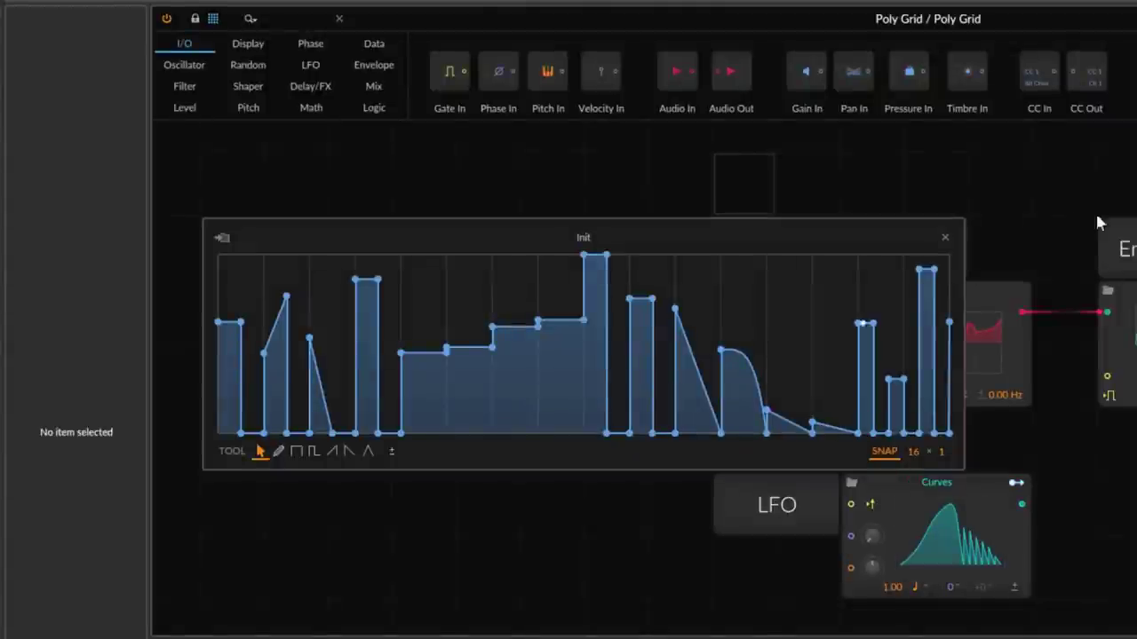
{"action": "left_click", "coordinate": [945, 238]}
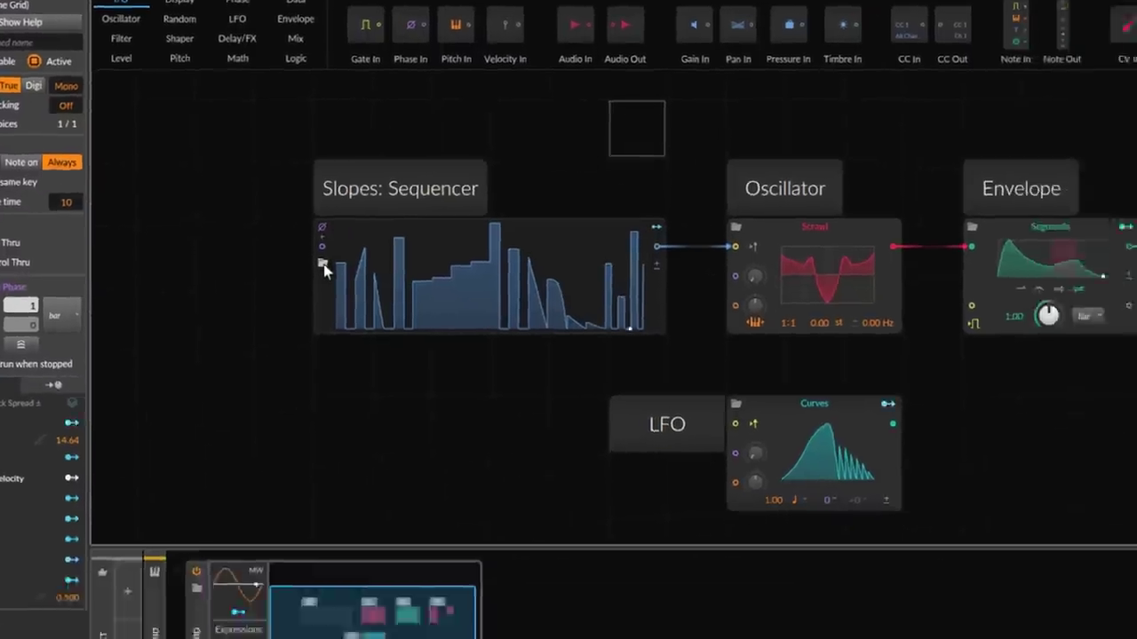
Look through the full list of library curves available for the Slopes sequencer without loading one
{"action": "left_click", "coordinate": [402, 328]}
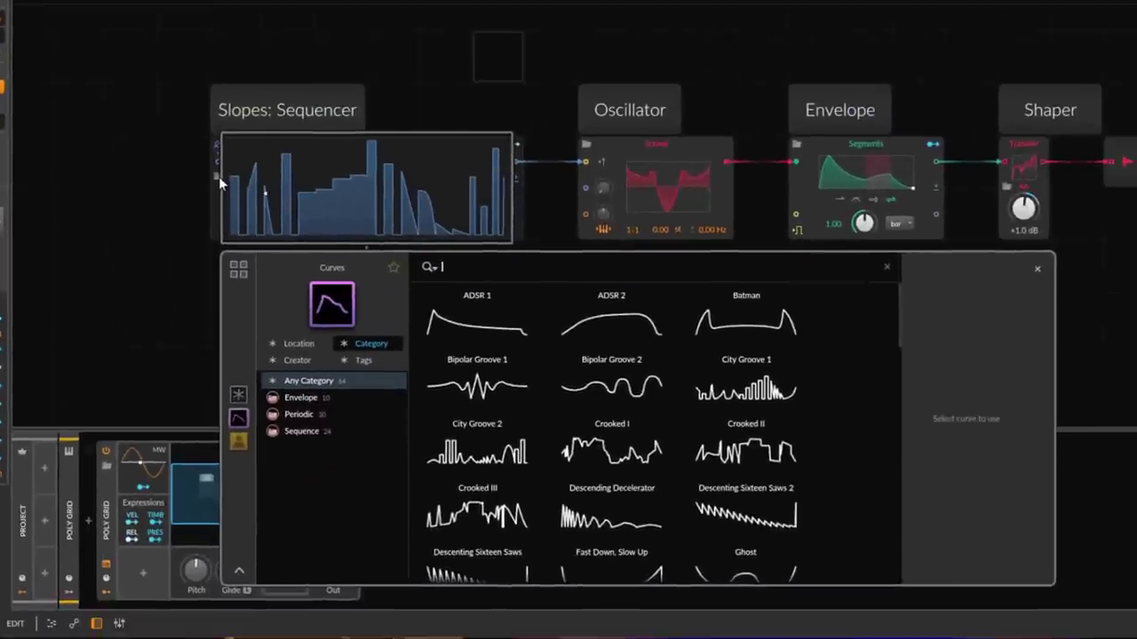
{"action": "left_click", "coordinate": [590, 272]}
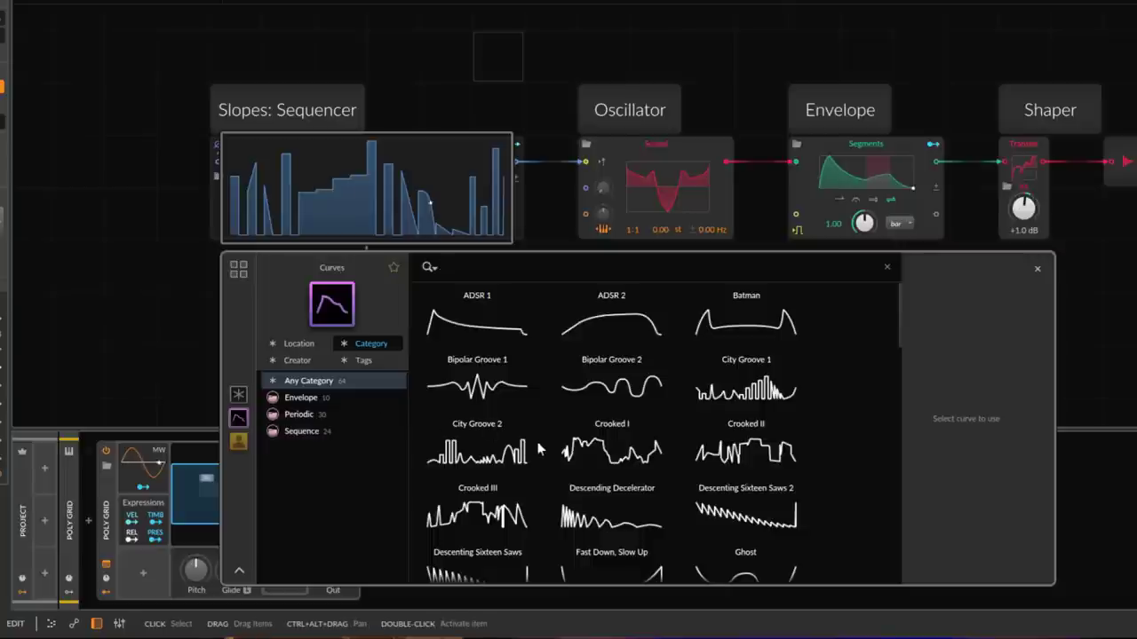
{"action": "scroll", "coordinate": [805, 380], "scroll_direction": "down", "scroll_amount": 3}
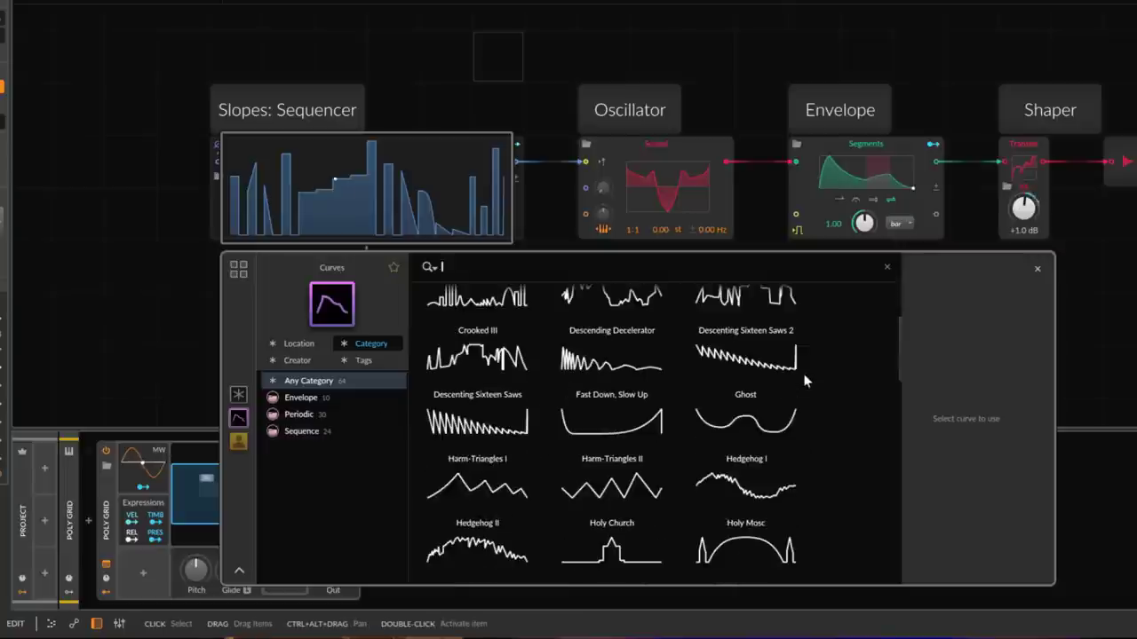
{"action": "scroll", "coordinate": [804, 380], "scroll_direction": "down", "scroll_amount": 10}
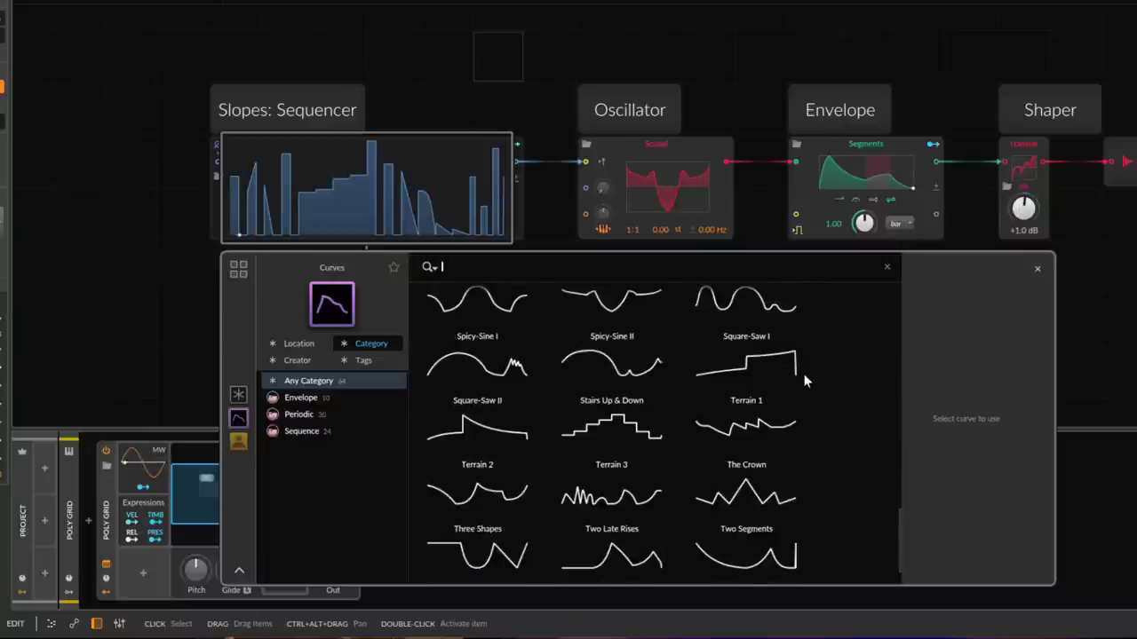
{"action": "scroll", "coordinate": [805, 380], "scroll_direction": "down", "scroll_amount": 2}
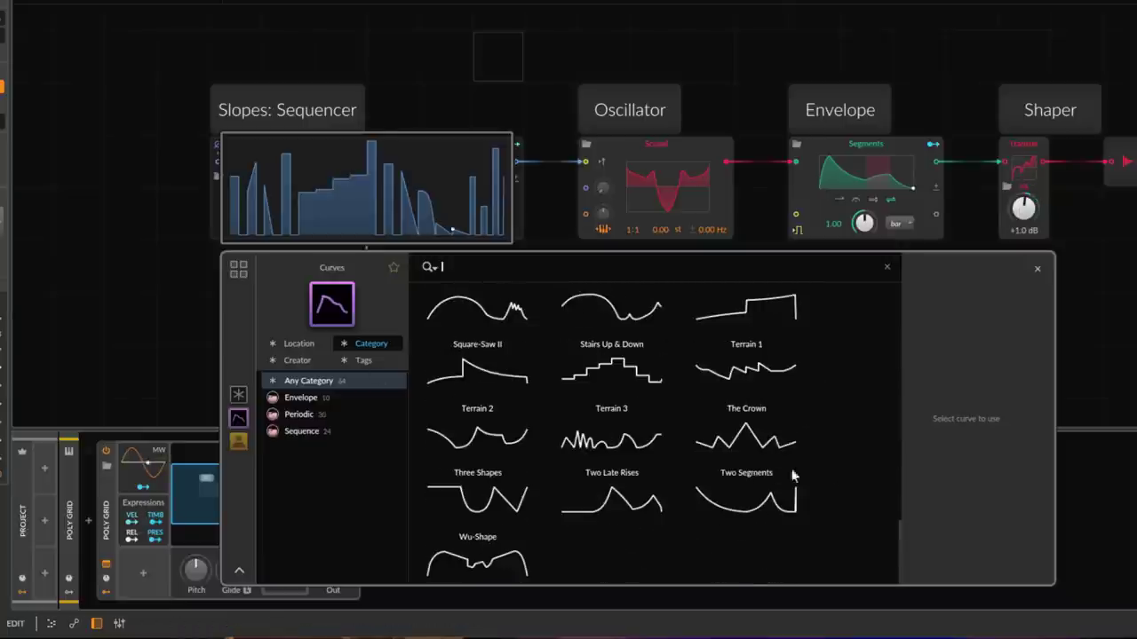
{"action": "left_click", "coordinate": [1036, 272]}
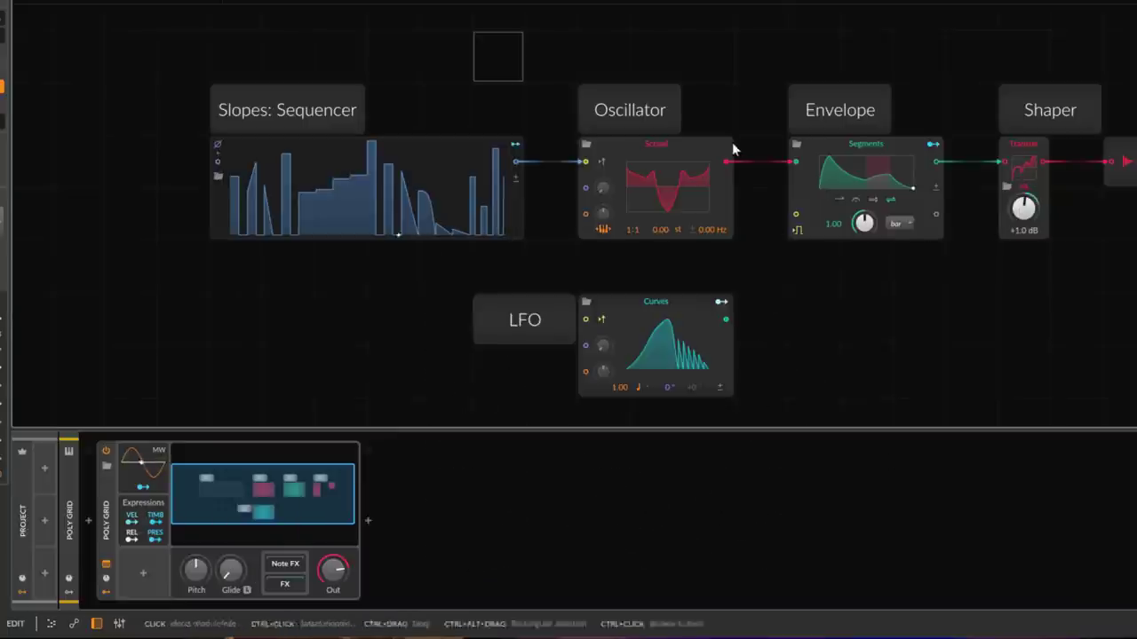
View the Scrawl oscillator's waveform in its curve editor
{"action": "left_click", "coordinate": [658, 198]}
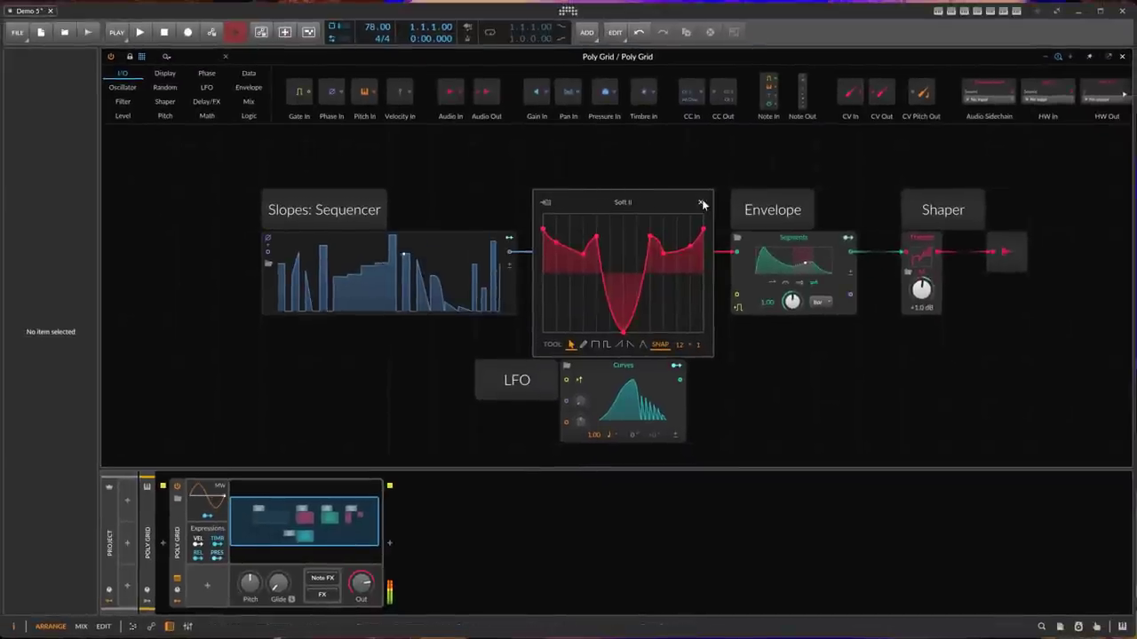
{"action": "left_click", "coordinate": [701, 205]}
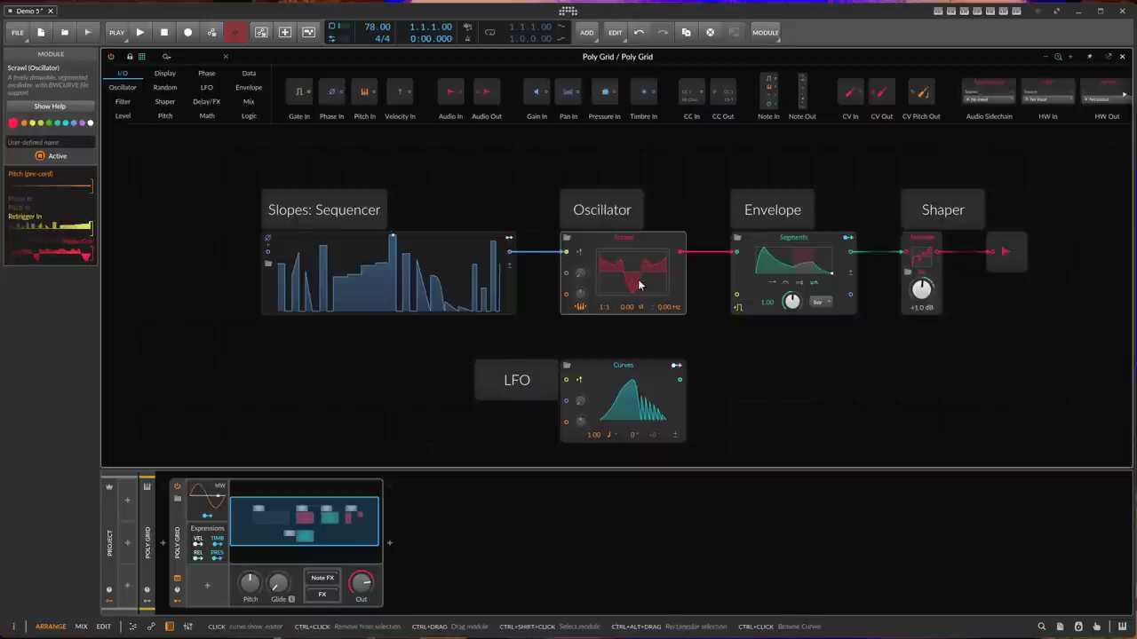
Audition several library curves on the Scrawl oscillator, including Rollercoast I, Smooth Square and Stairs Up & Down, and load Terrain 2
{"action": "left_click", "coordinate": [567, 239]}
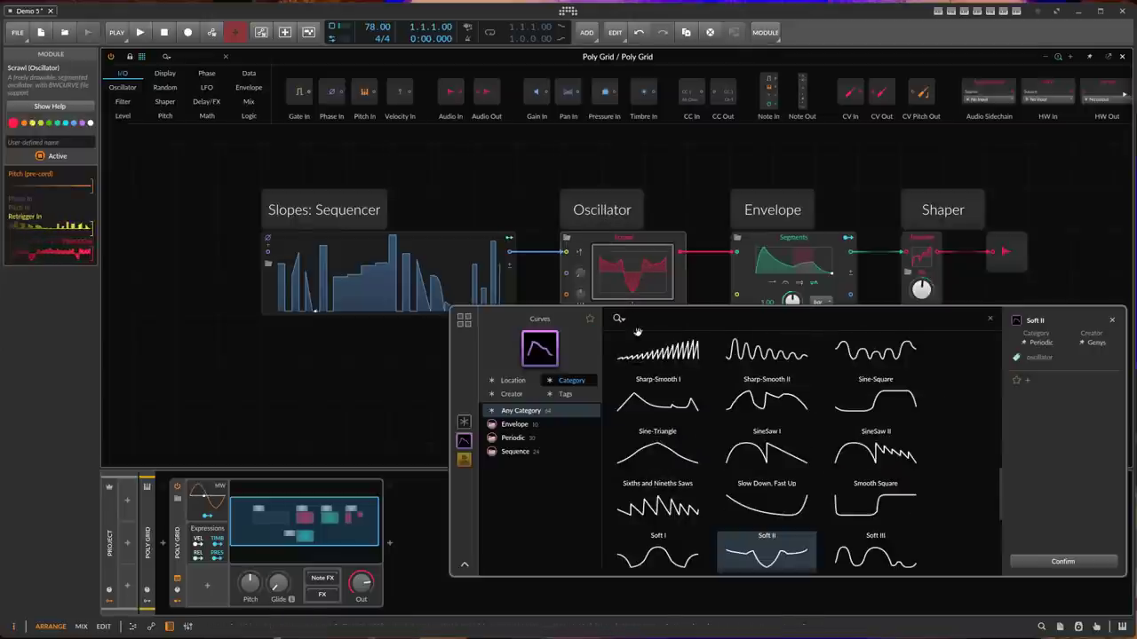
{"action": "left_click", "coordinate": [679, 351]}
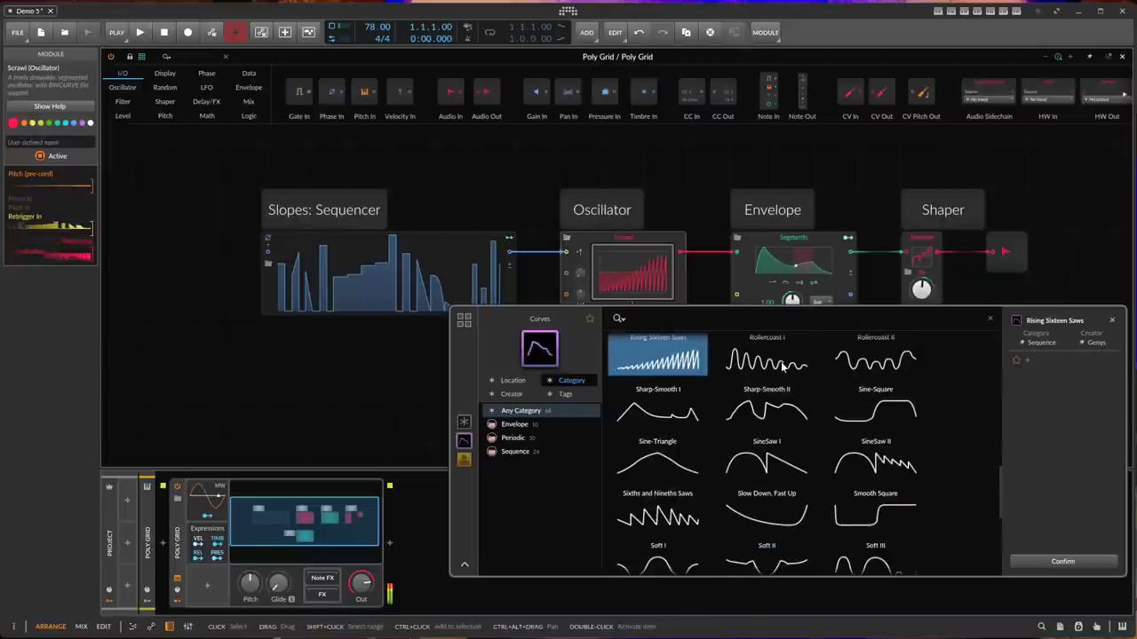
{"action": "left_click", "coordinate": [786, 366]}
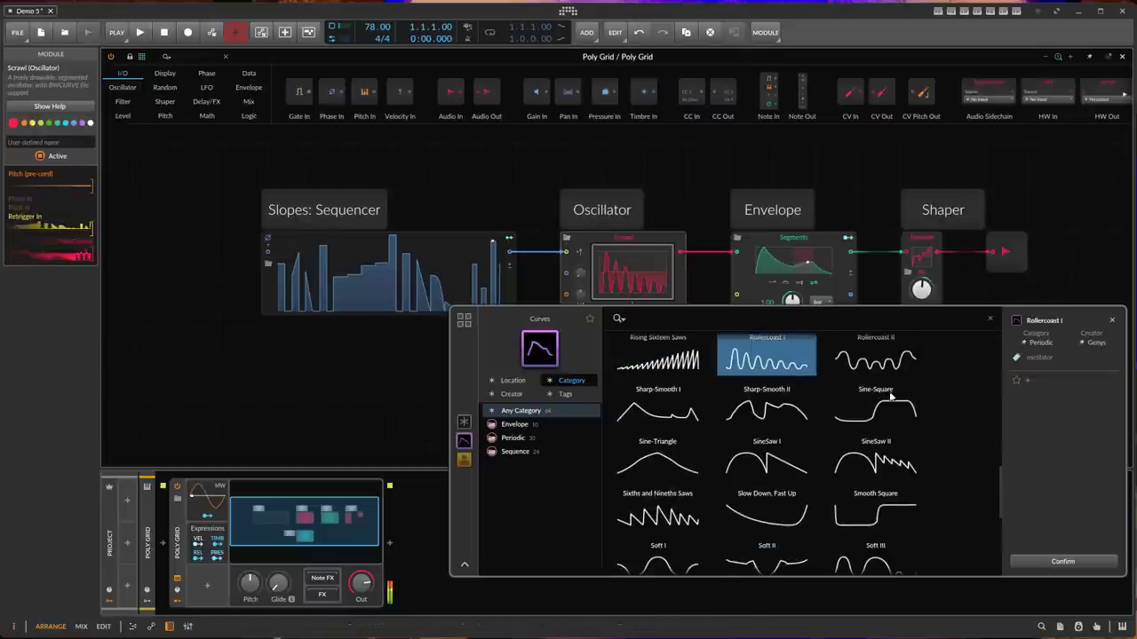
{"action": "left_click", "coordinate": [765, 462]}
{"action": "left_click", "coordinate": [902, 463]}
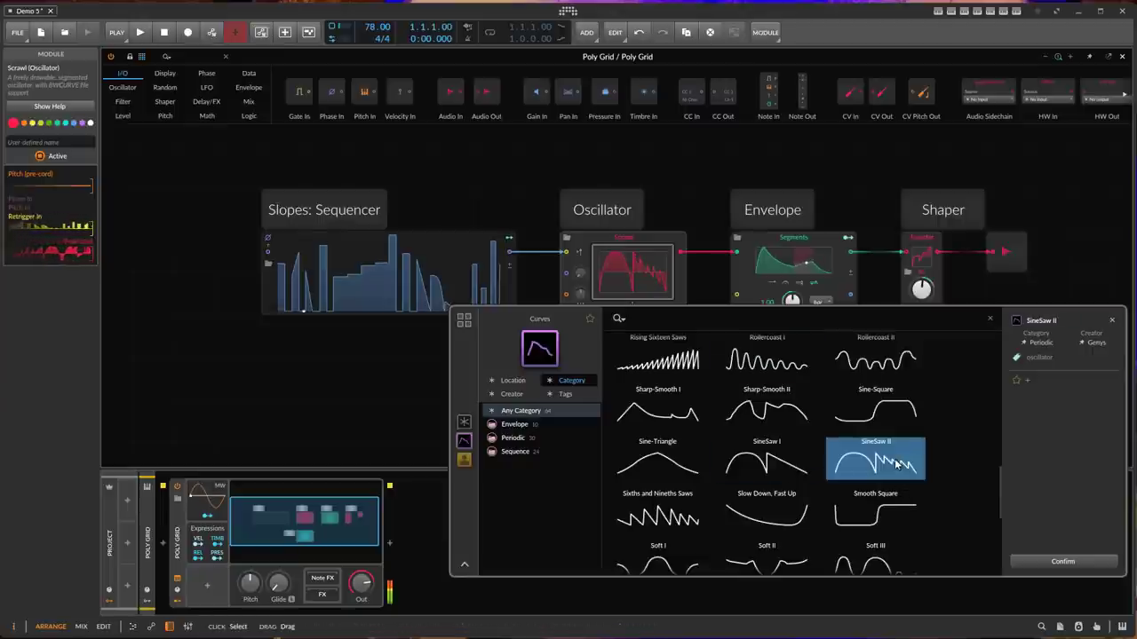
{"action": "left_click", "coordinate": [917, 519]}
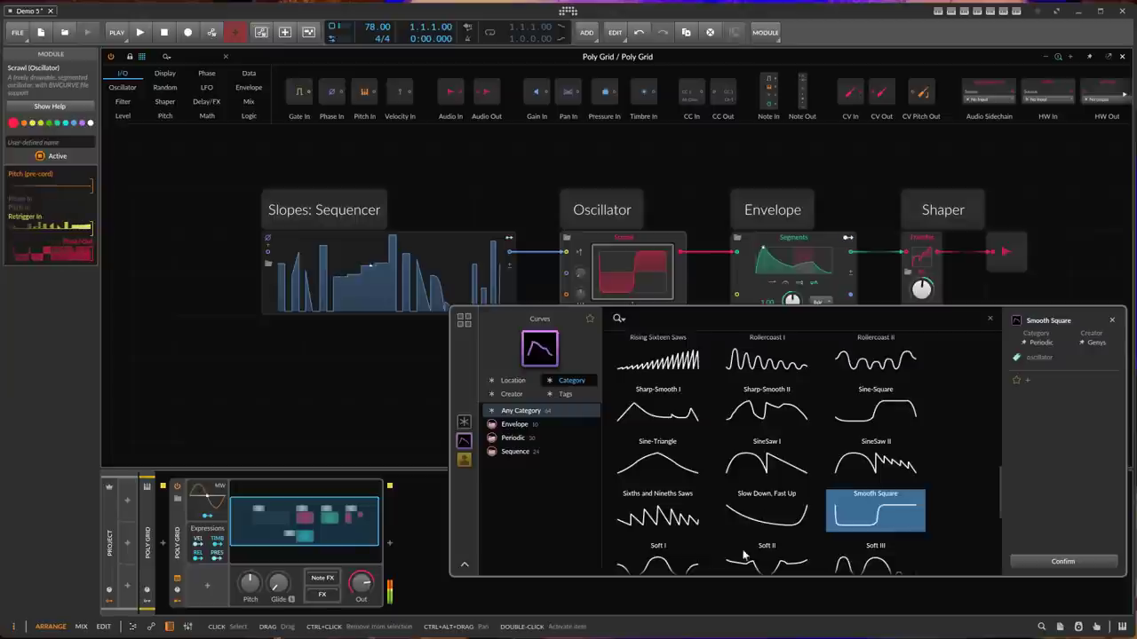
{"action": "key", "text": "Right"}
{"action": "scroll", "coordinate": [802, 504], "scroll_direction": "down", "scroll_amount": 4}
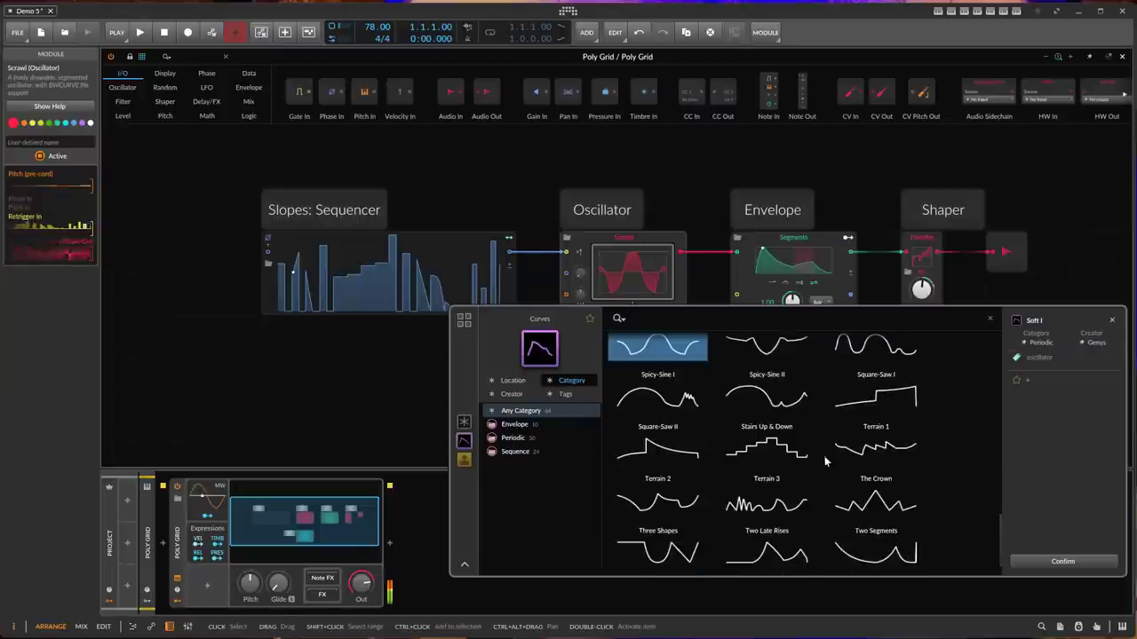
{"action": "left_click", "coordinate": [785, 462]}
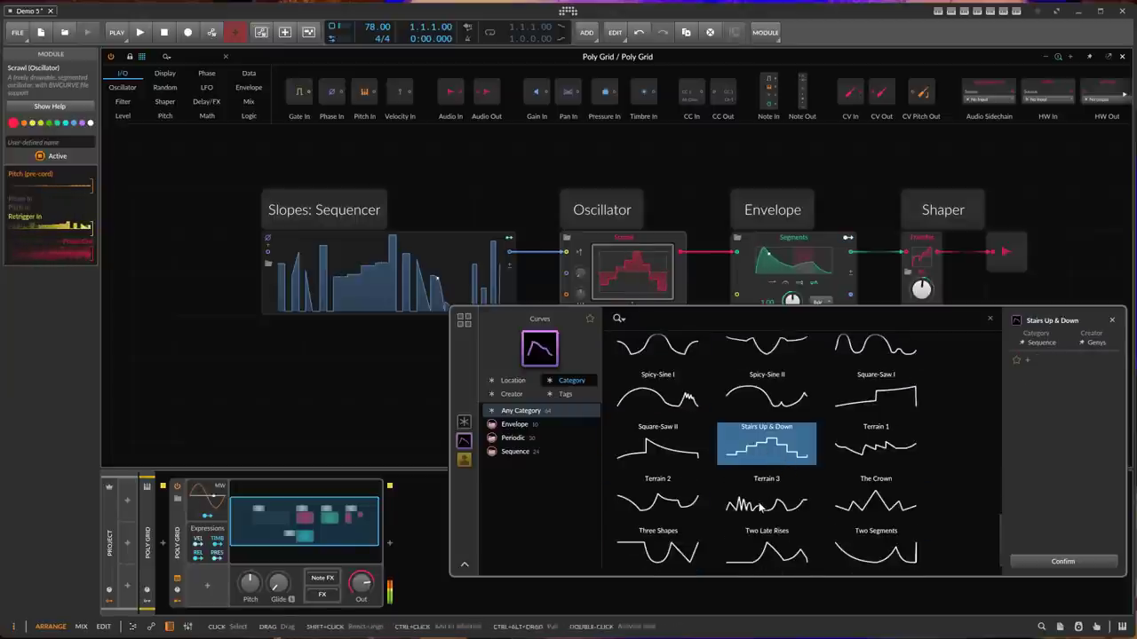
{"action": "left_click", "coordinate": [788, 511]}
{"action": "left_click", "coordinate": [649, 493]}
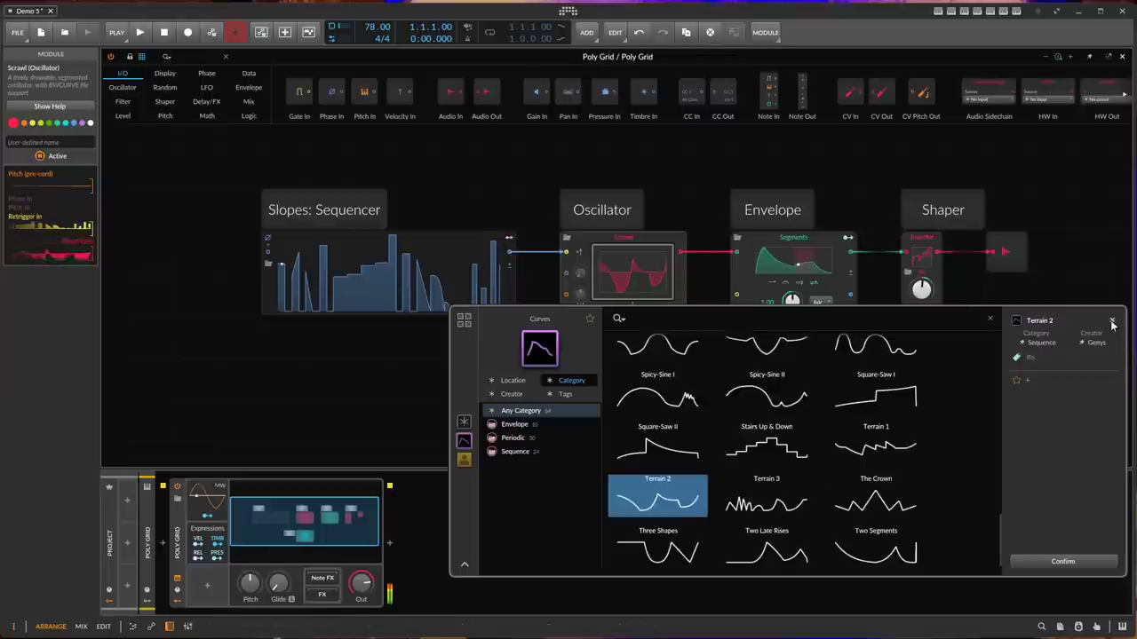
{"action": "left_click", "coordinate": [1049, 562]}
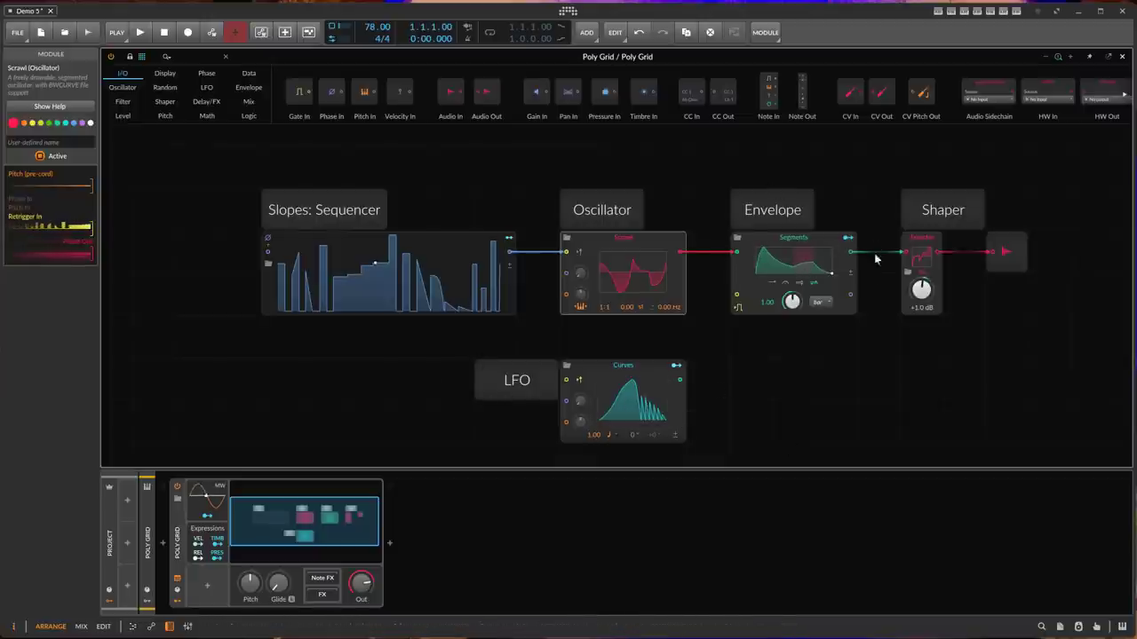
Lower the peak point of the LFO's curve to 25.0 % and set its horizontal snap grid to 1
{"action": "left_click", "coordinate": [640, 402]}
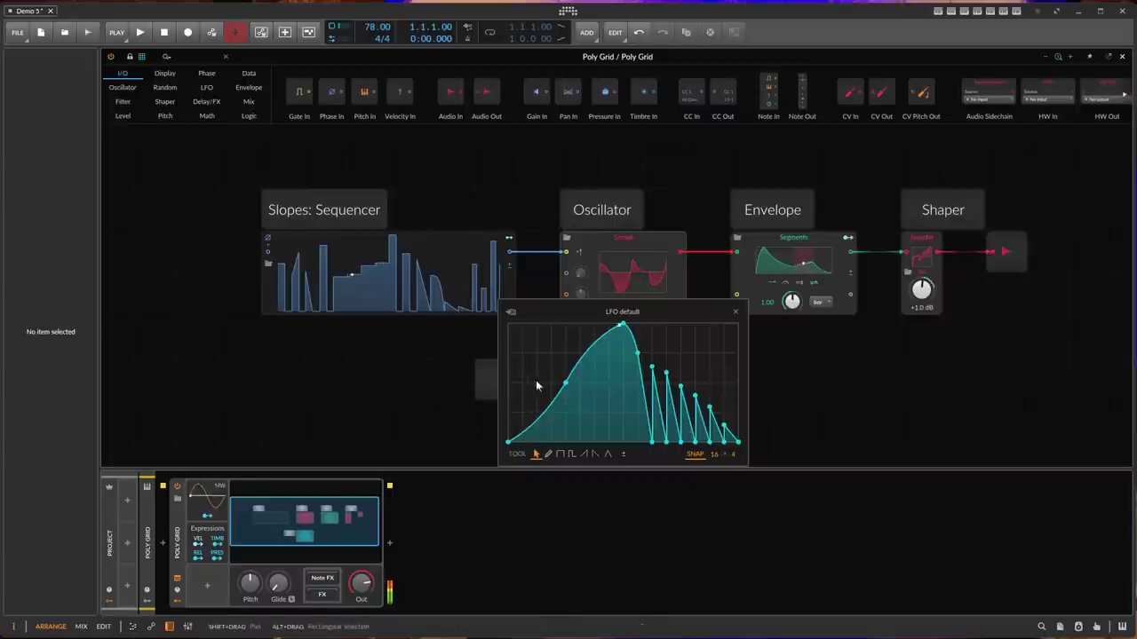
{"action": "left_click_drag", "start_coordinate": [623, 324], "coordinate": [608, 412]}
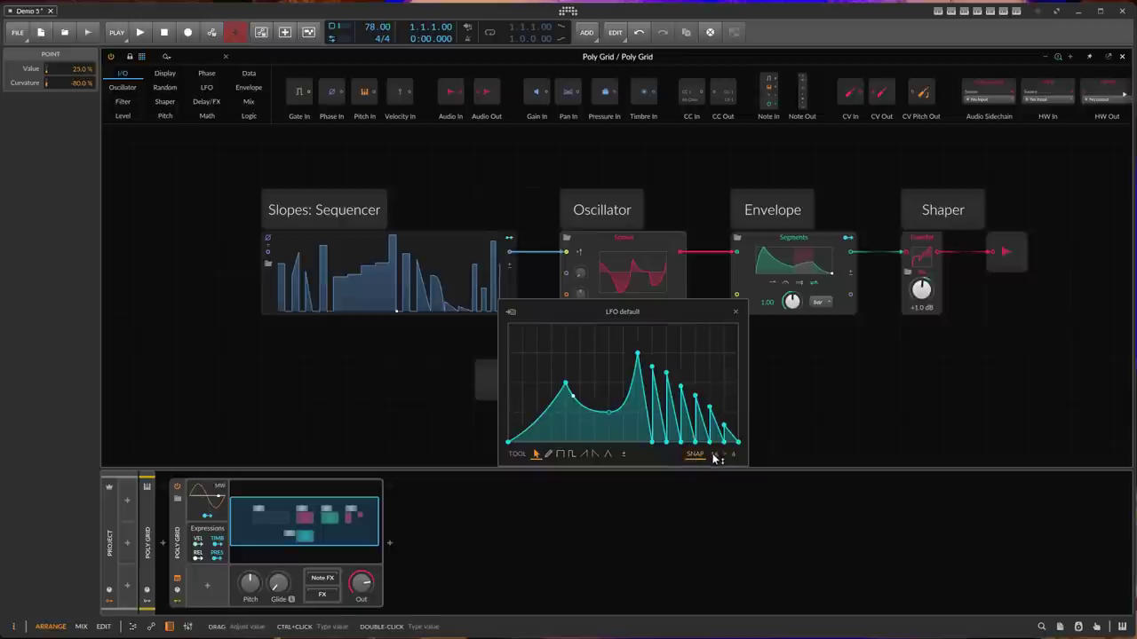
{"action": "left_click_drag", "start_coordinate": [717, 460], "coordinate": [718, 460]}
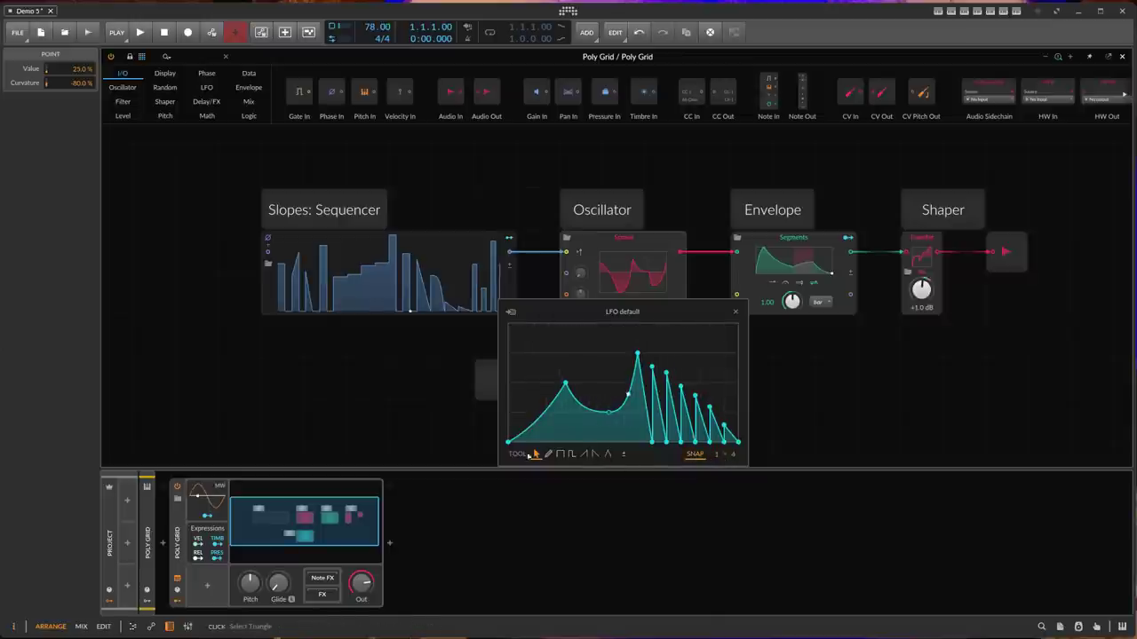
{"action": "left_click", "coordinate": [735, 316]}
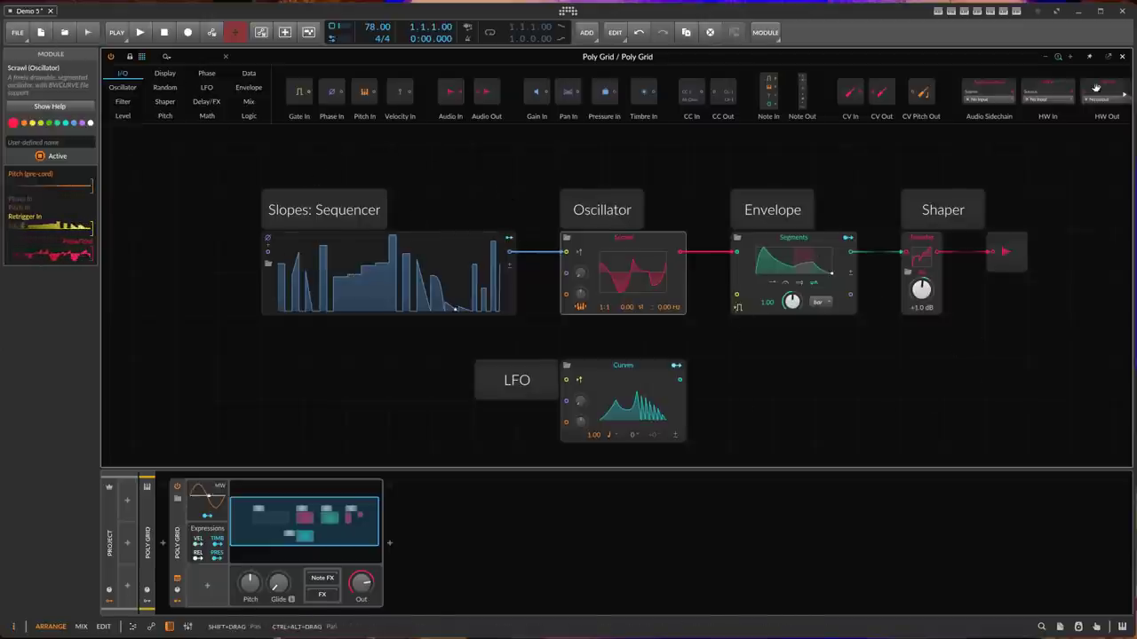
Close the Poly Grid editor and select the Polymer track
{"action": "left_click", "coordinate": [1124, 59]}
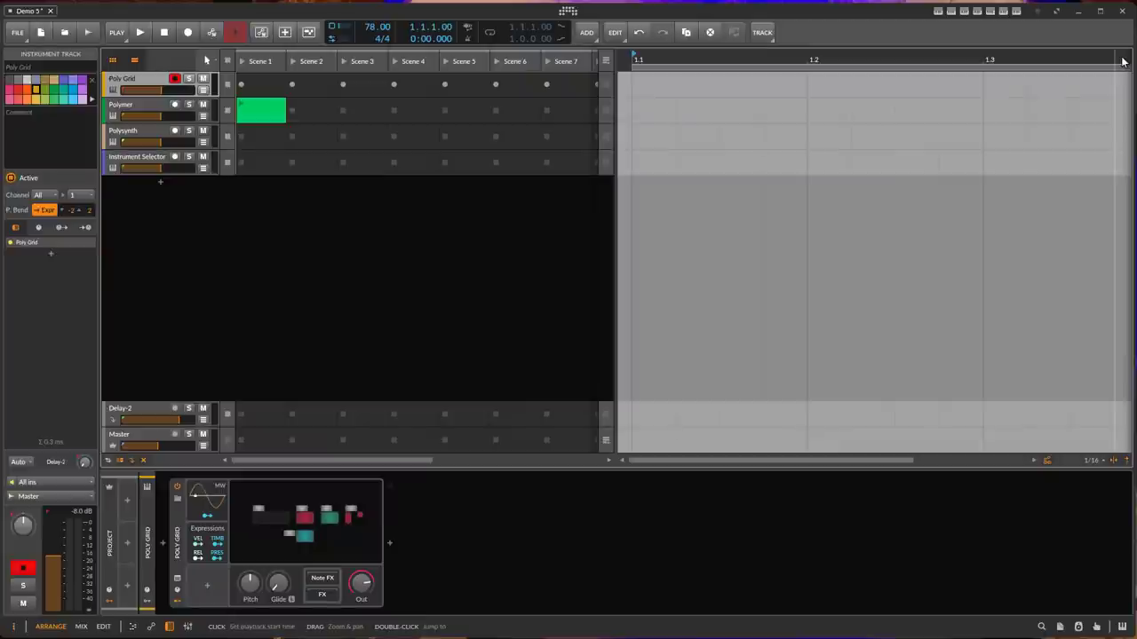
{"action": "left_click", "coordinate": [123, 104]}
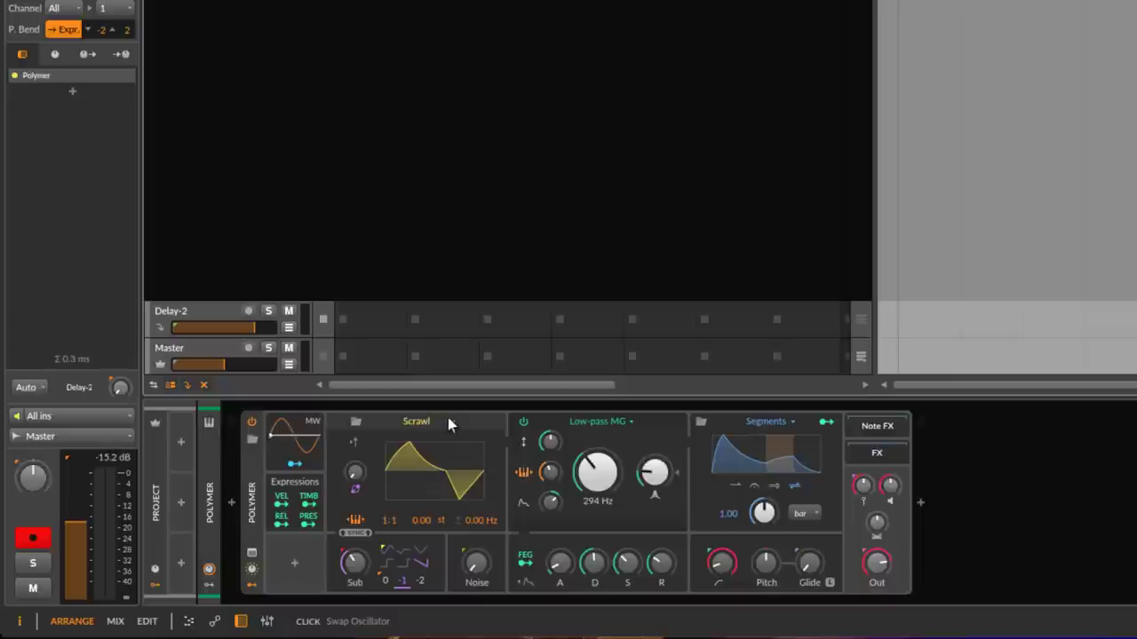
Examine the Polymer's oscillator choices and its Scrawl waveform in the curve editor without changing them
{"action": "left_click", "coordinate": [453, 424]}
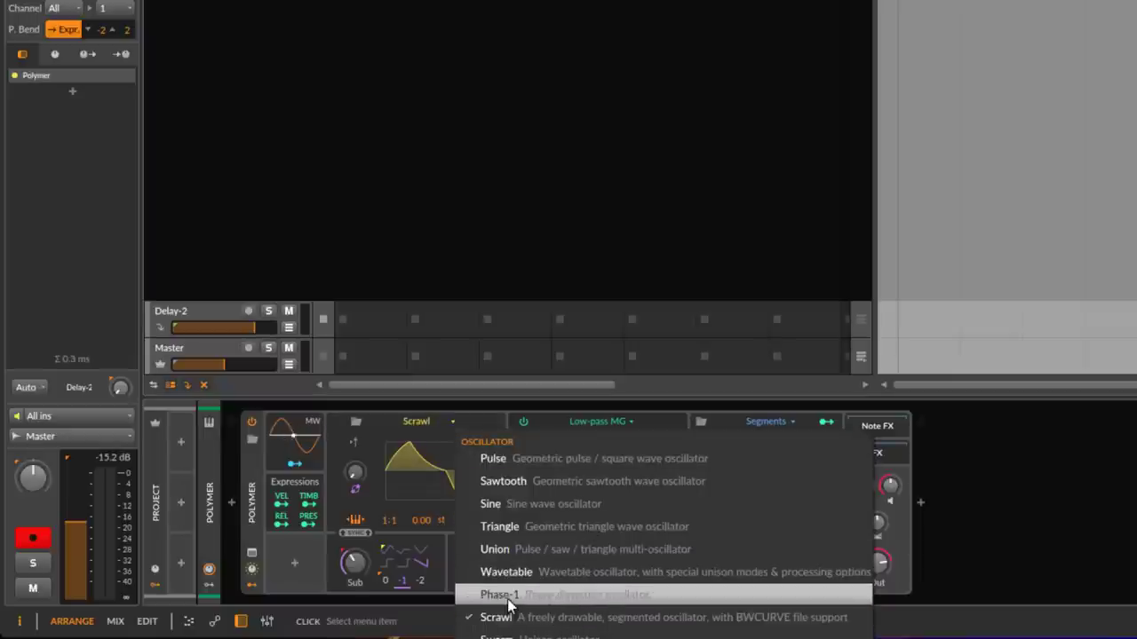
{"action": "key", "text": "Escape"}
{"action": "left_click", "coordinate": [444, 470]}
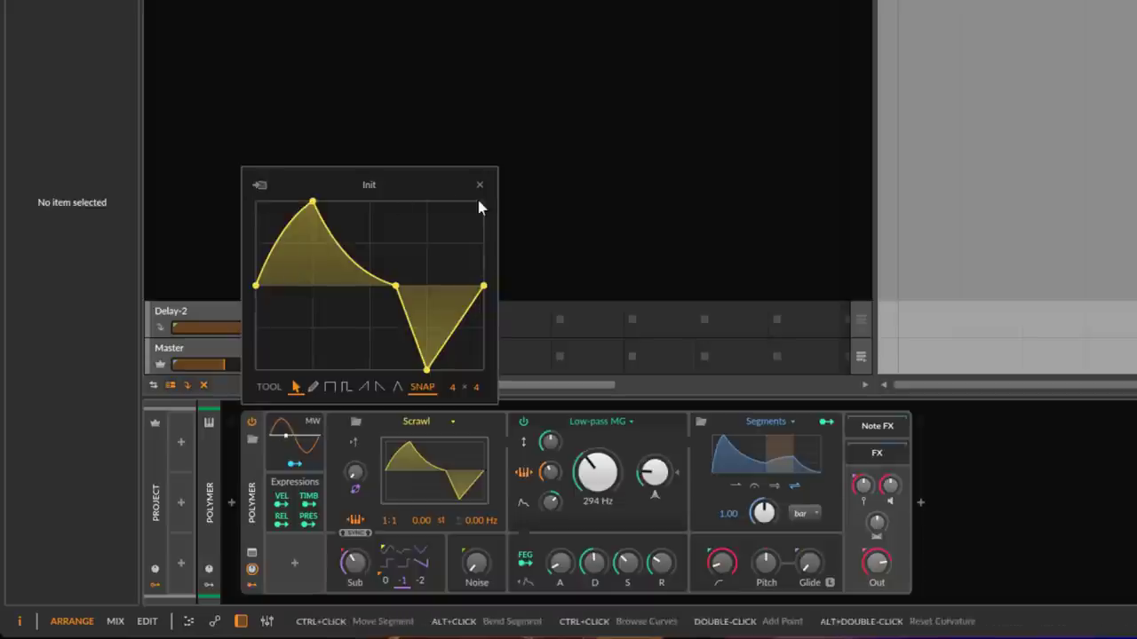
{"action": "left_click", "coordinate": [977, 528]}
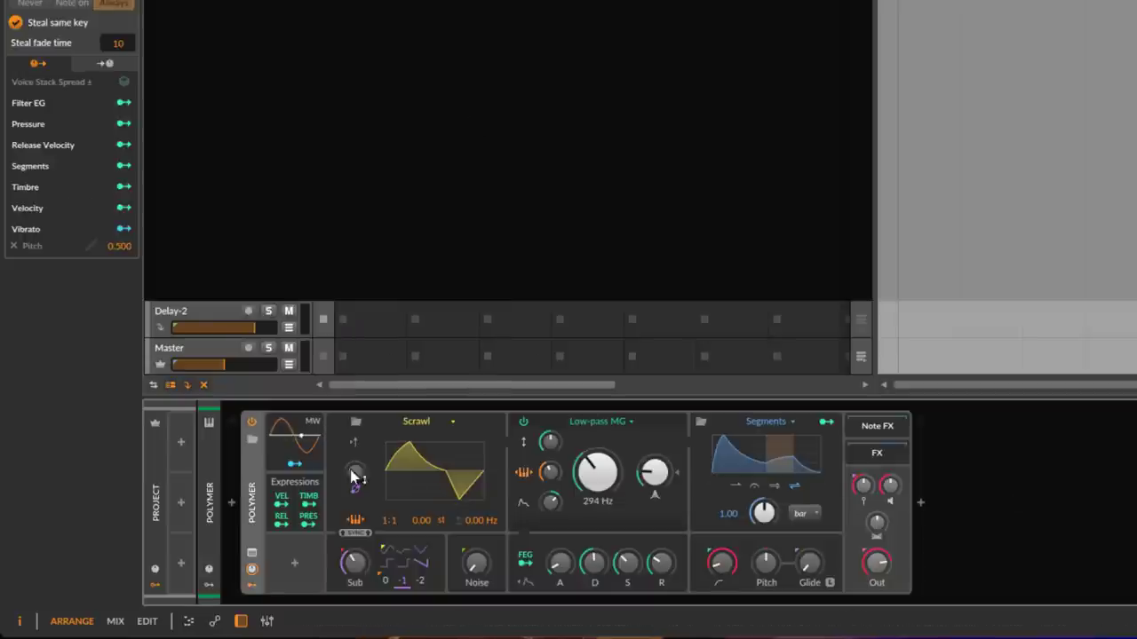
Load the Crooked I curve from the curve library into the Polymer's Scrawl oscillator
{"action": "left_click", "coordinate": [354, 422]}
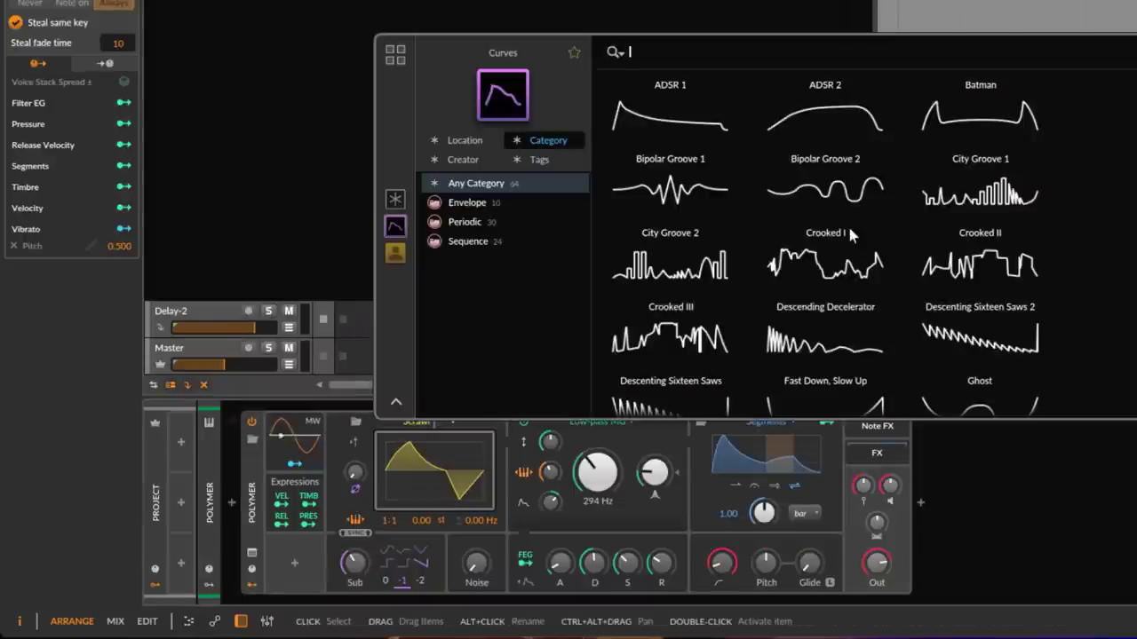
{"action": "left_click", "coordinate": [845, 266]}
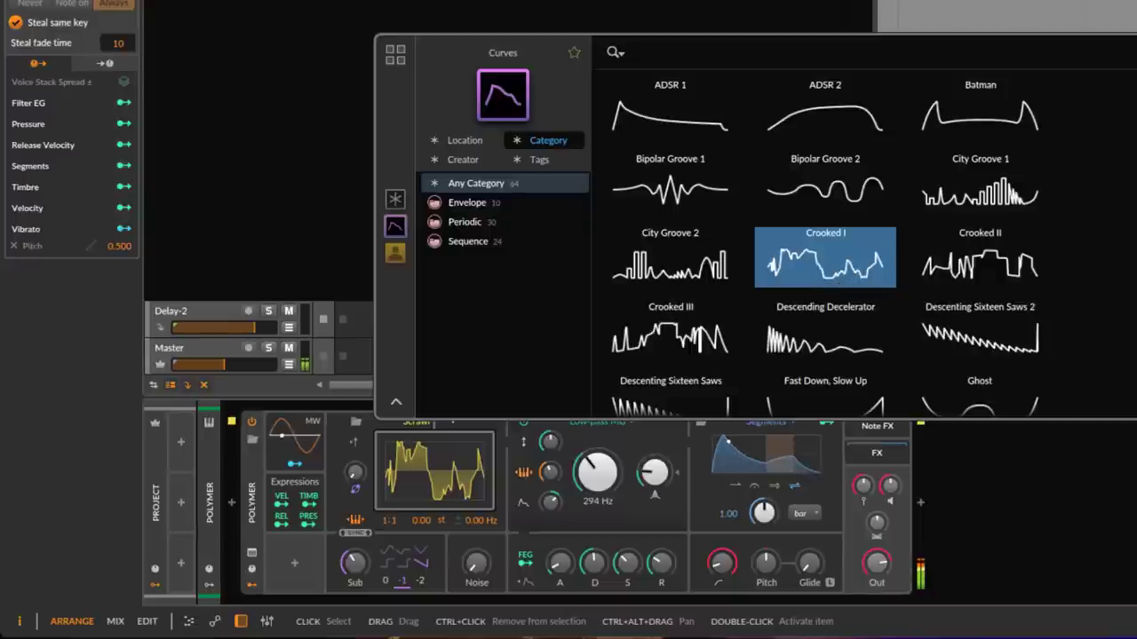
{"action": "key", "text": "Return"}
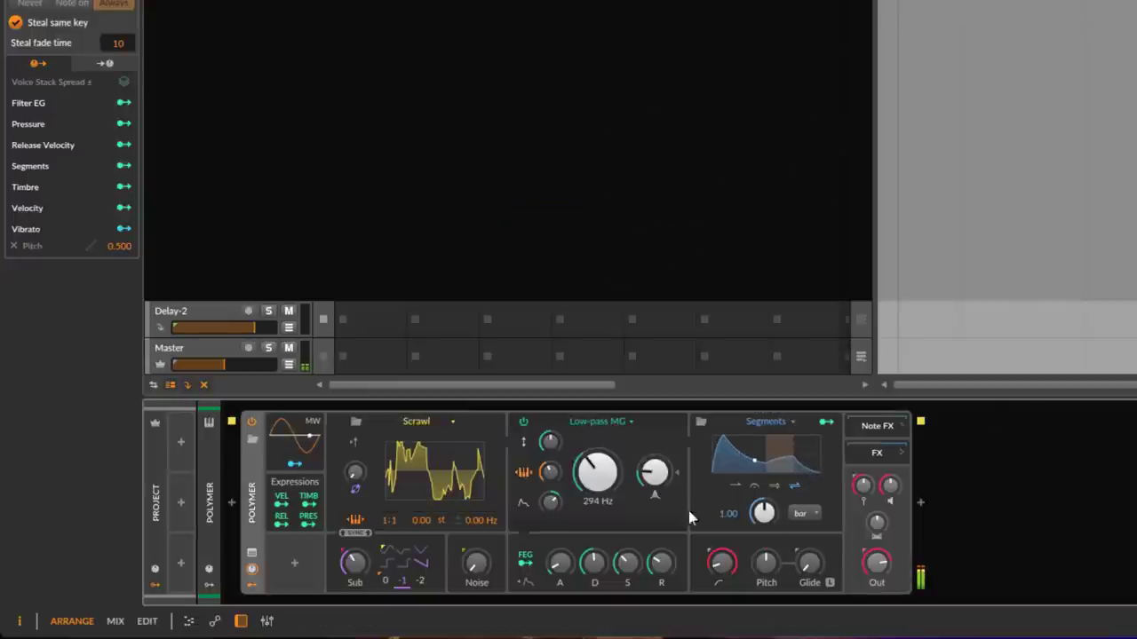
Examine the Polymer's amp envelope types, keeping Segments, and view its curve in the editor
{"action": "left_click", "coordinate": [791, 423]}
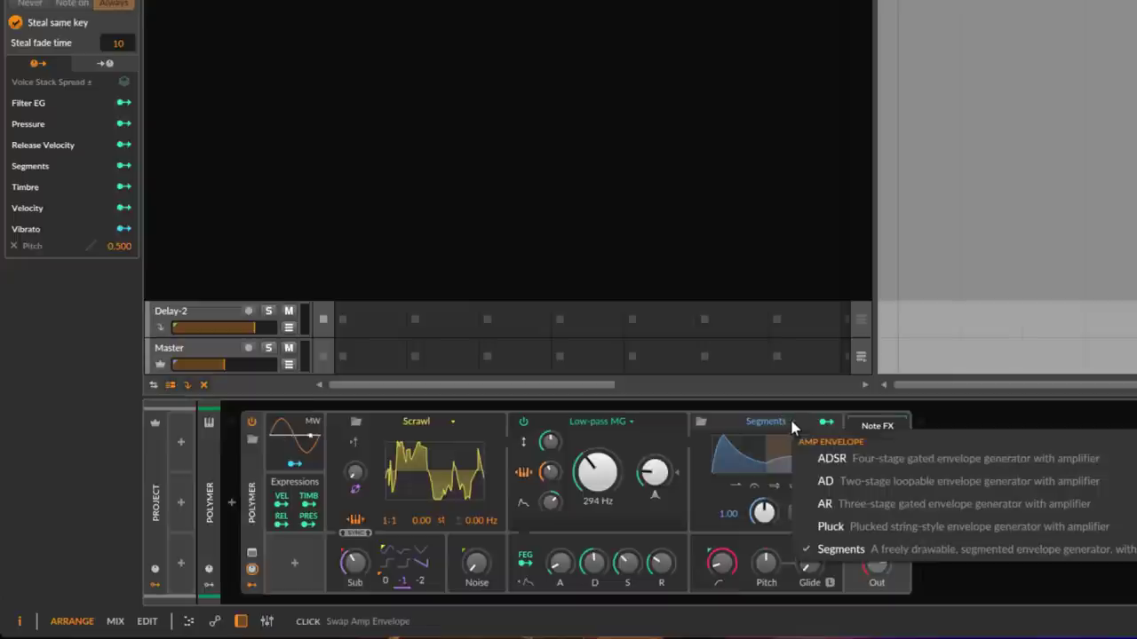
{"action": "left_click", "coordinate": [874, 551]}
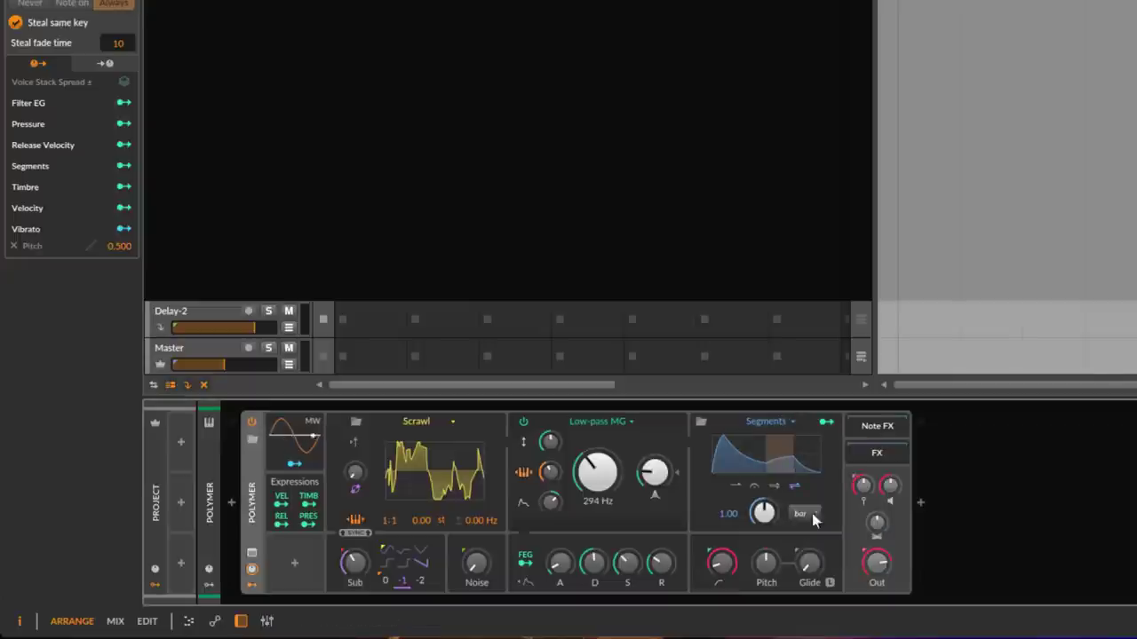
{"action": "left_click", "coordinate": [774, 453]}
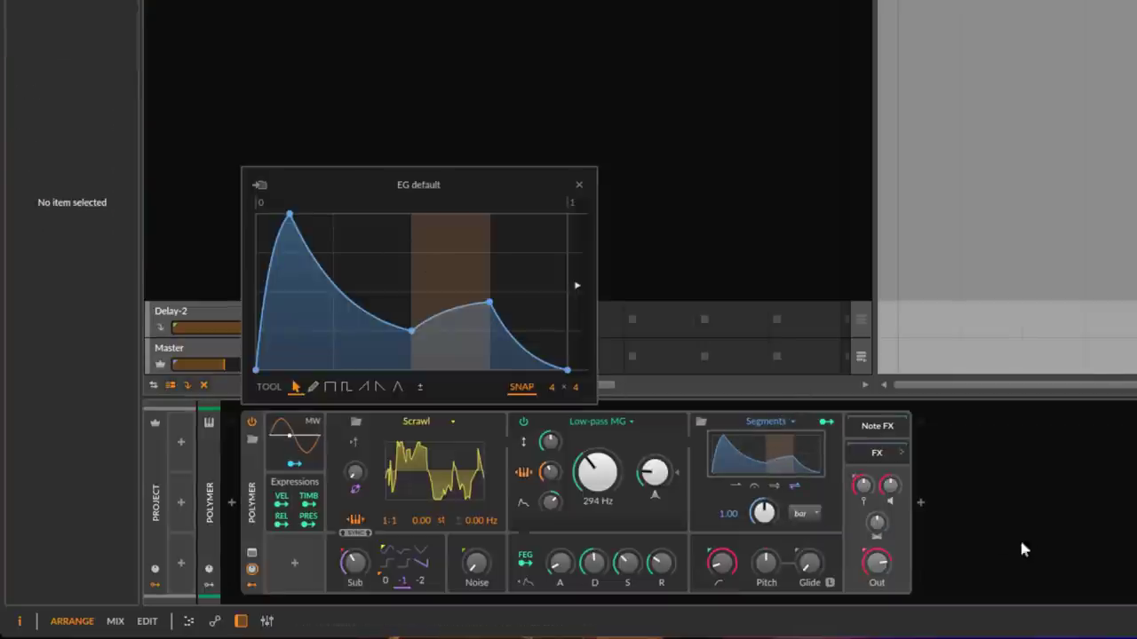
{"action": "left_click", "coordinate": [988, 524]}
Load the Pulse Groove 1 curve from the library into the Polymer's Segments envelope
{"action": "left_click", "coordinate": [701, 424]}
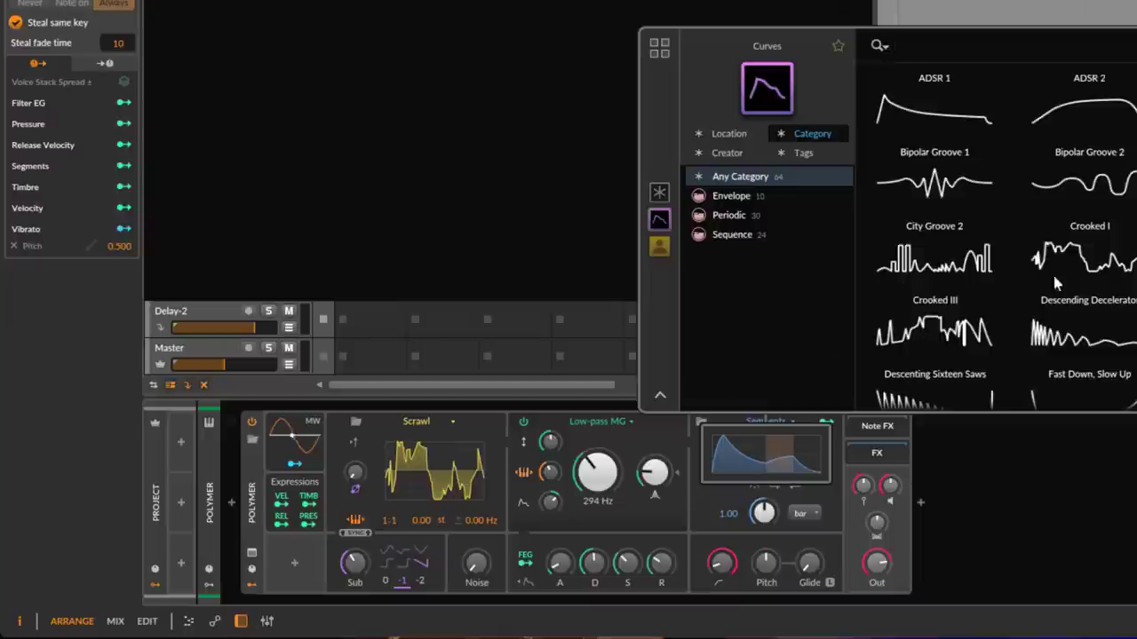
{"action": "scroll", "coordinate": [957, 214], "scroll_direction": "down", "scroll_amount": 10}
{"action": "left_click", "coordinate": [957, 211]}
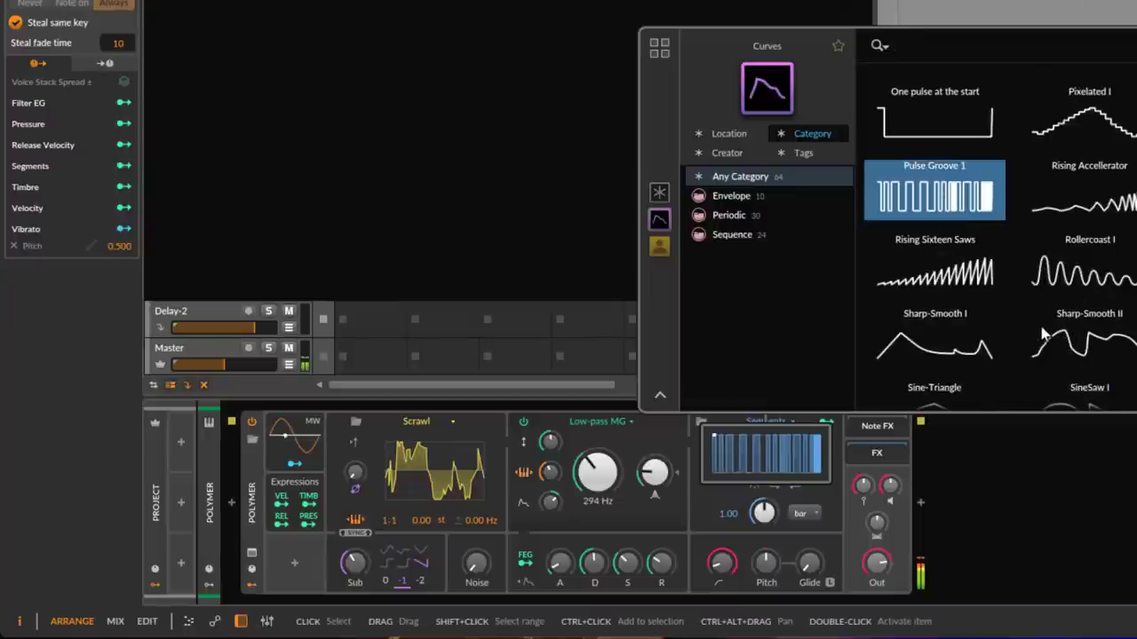
{"action": "left_click", "coordinate": [951, 440]}
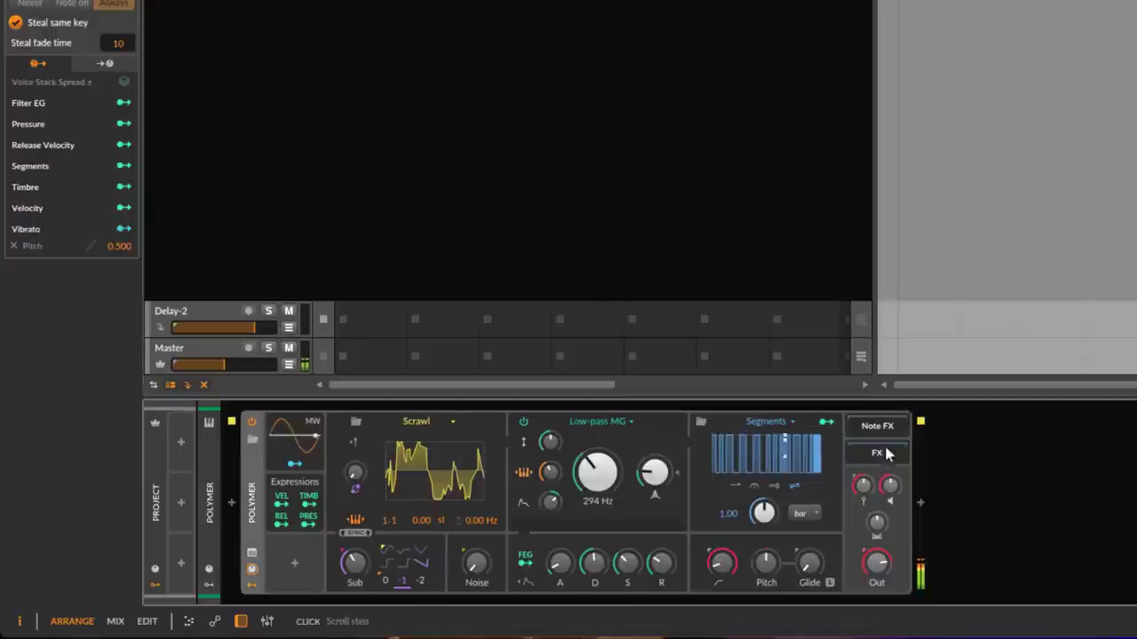
Pull one upper point near the middle of the Pulse Groove 1 curve down and close the curve editor
{"action": "left_click", "coordinate": [737, 454]}
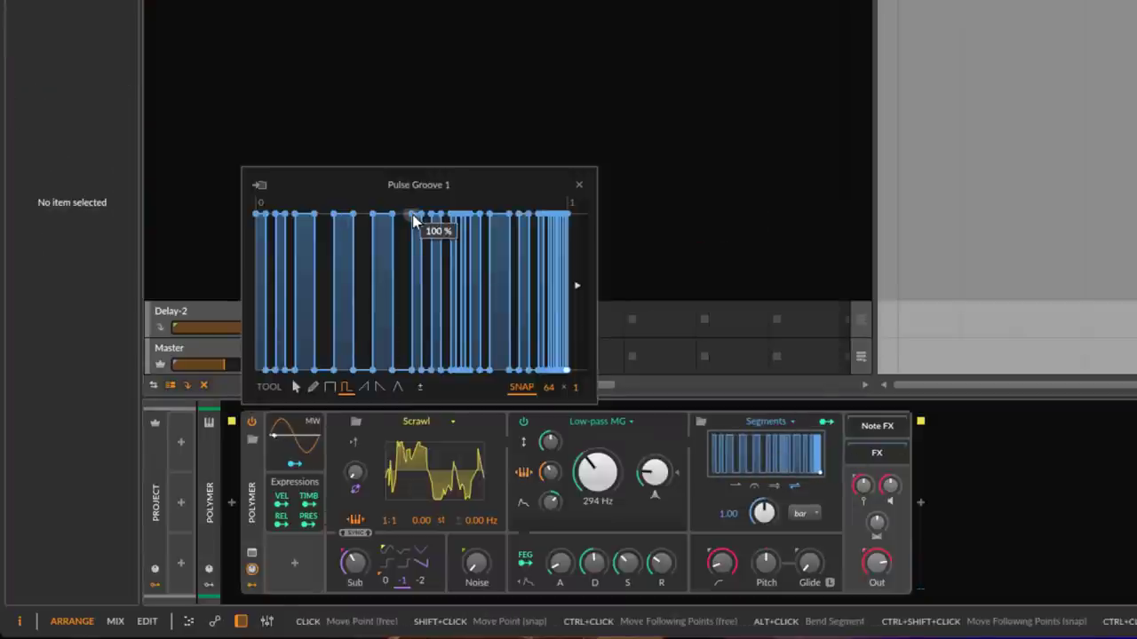
{"action": "left_click_drag", "start_coordinate": [414, 215], "coordinate": [402, 313]}
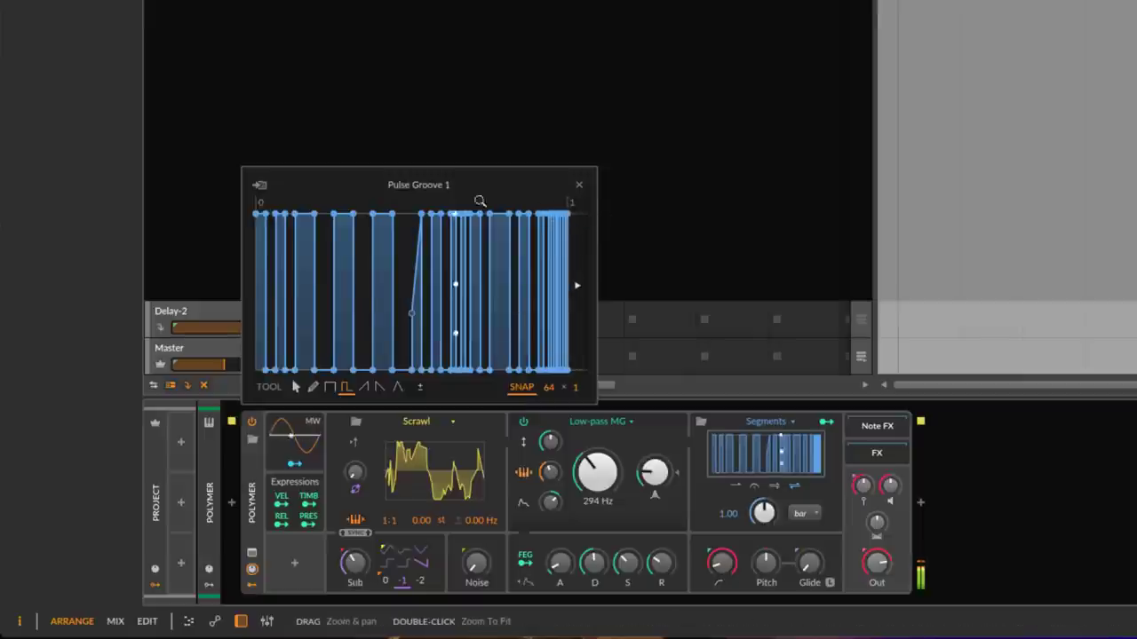
{"action": "left_click", "coordinate": [252, 405]}
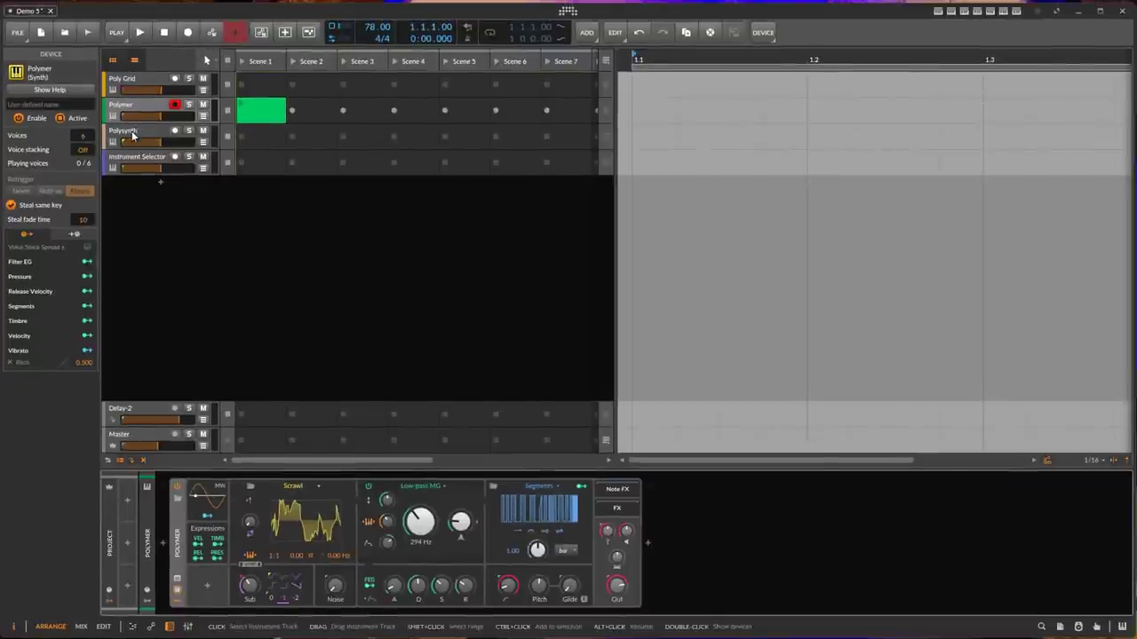
Select the Polysynth track and examine which parameters its Segments and Curves modulators control
{"action": "left_click", "coordinate": [132, 134]}
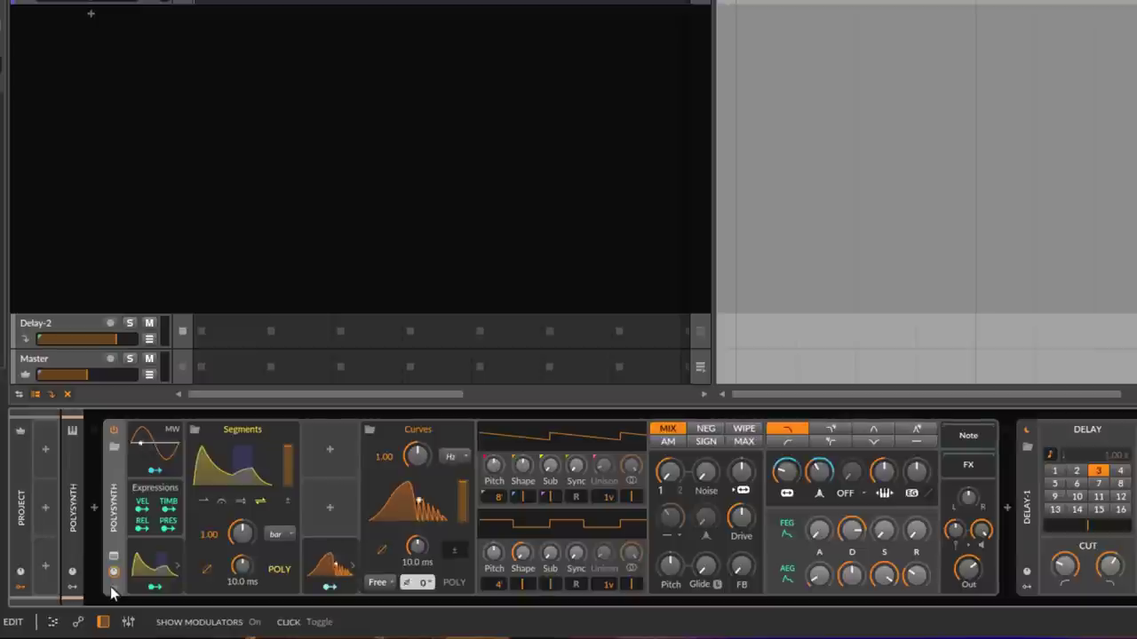
{"action": "left_click", "coordinate": [128, 578]}
{"action": "left_click", "coordinate": [128, 577]}
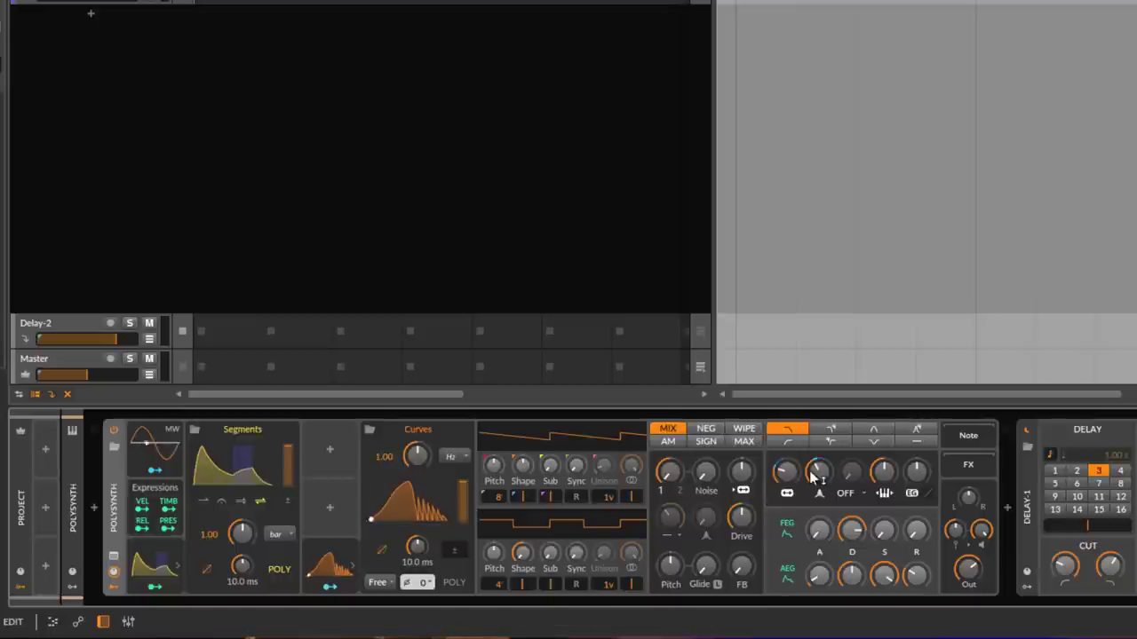
{"action": "left_click", "coordinate": [229, 481]}
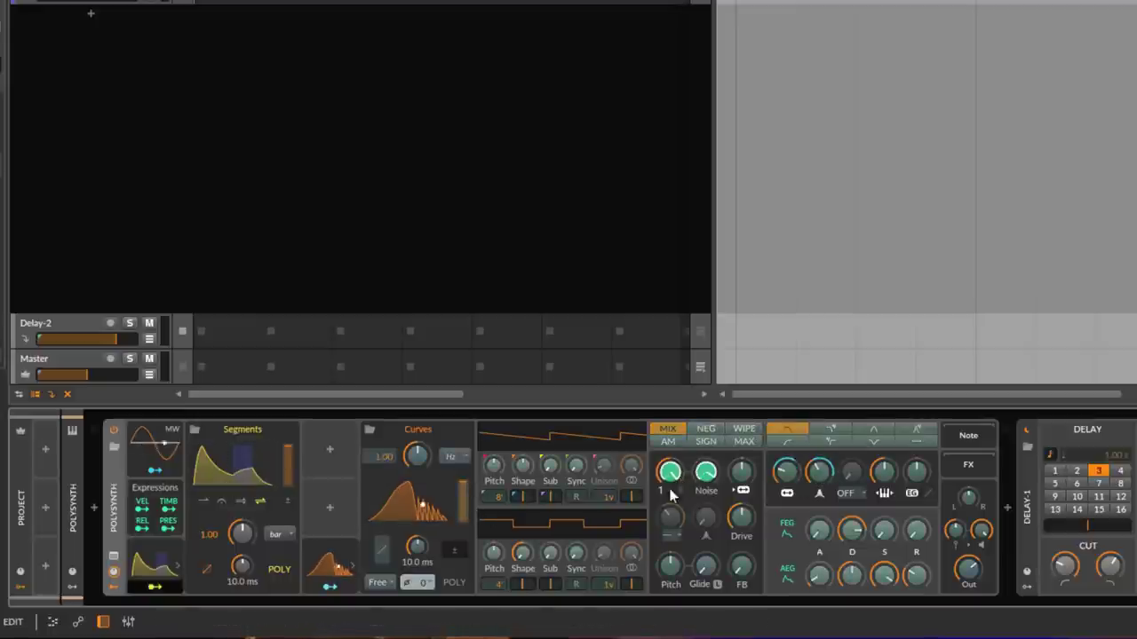
{"action": "left_click", "coordinate": [156, 583]}
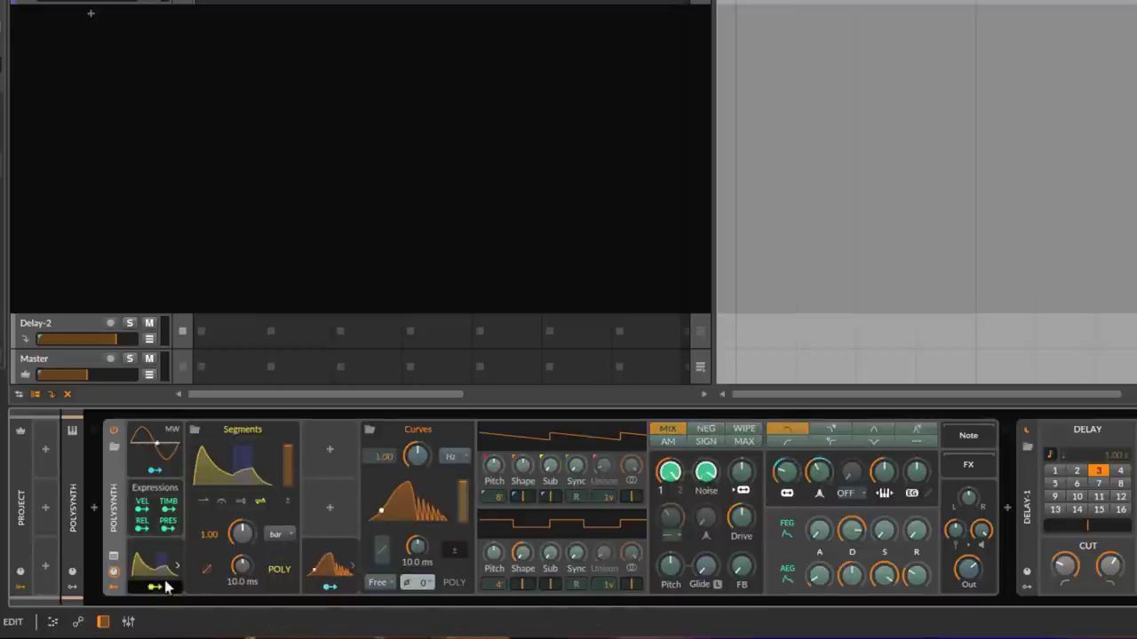
{"action": "left_click", "coordinate": [329, 587]}
{"action": "left_click", "coordinate": [824, 509]}
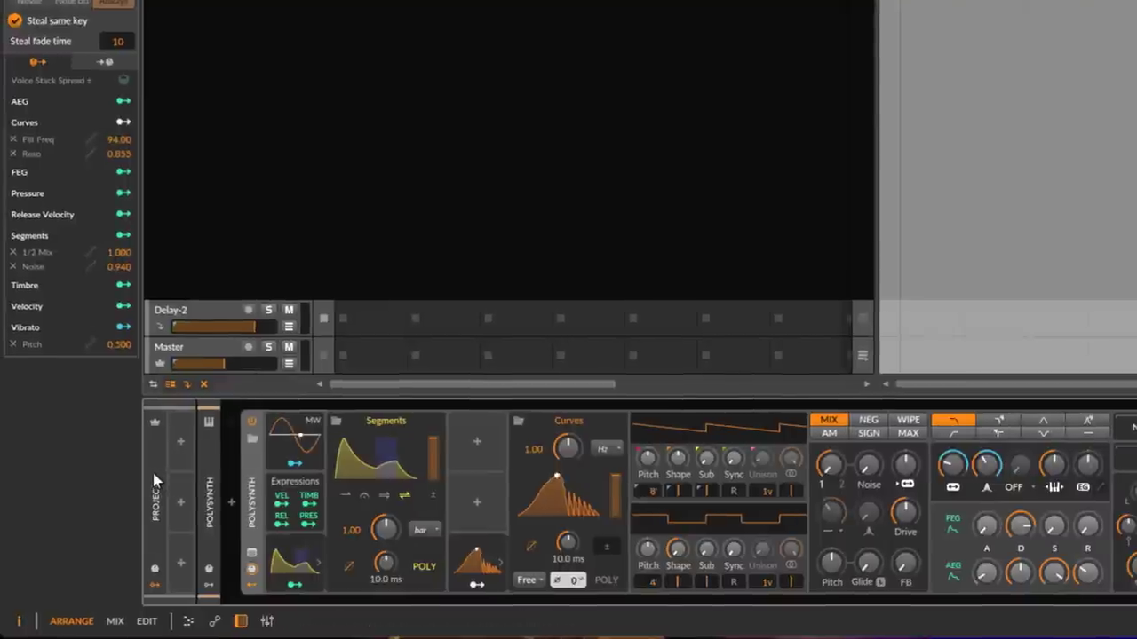
Hide the project's modulator slots and show the modulator slots of the track holding the Polysynth
{"action": "left_click", "coordinate": [153, 479]}
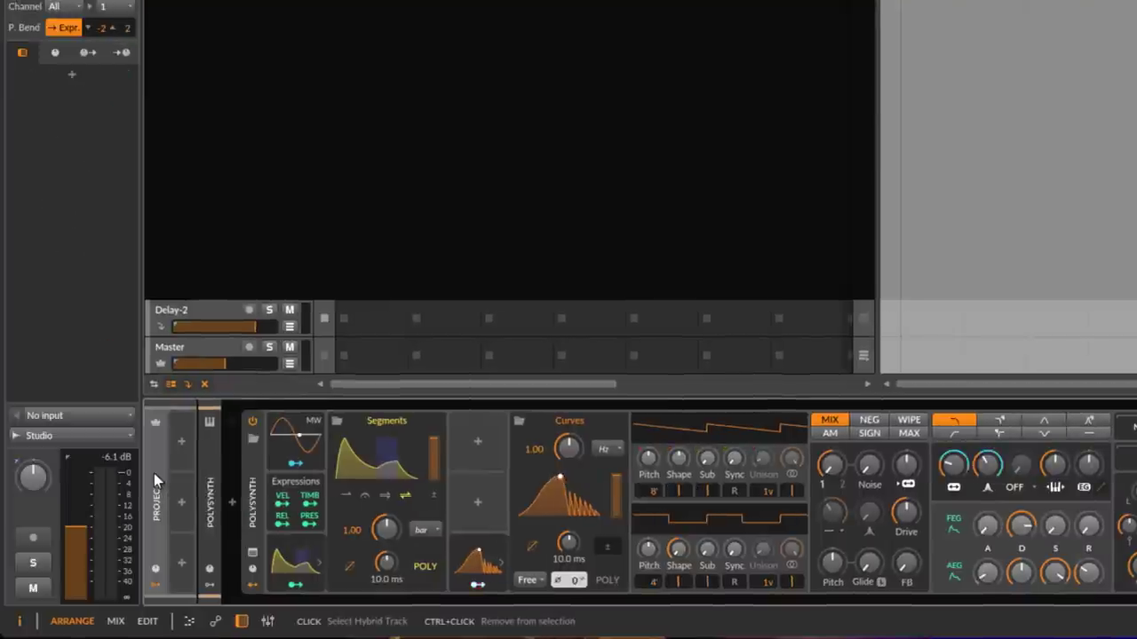
{"action": "left_click", "coordinate": [154, 580]}
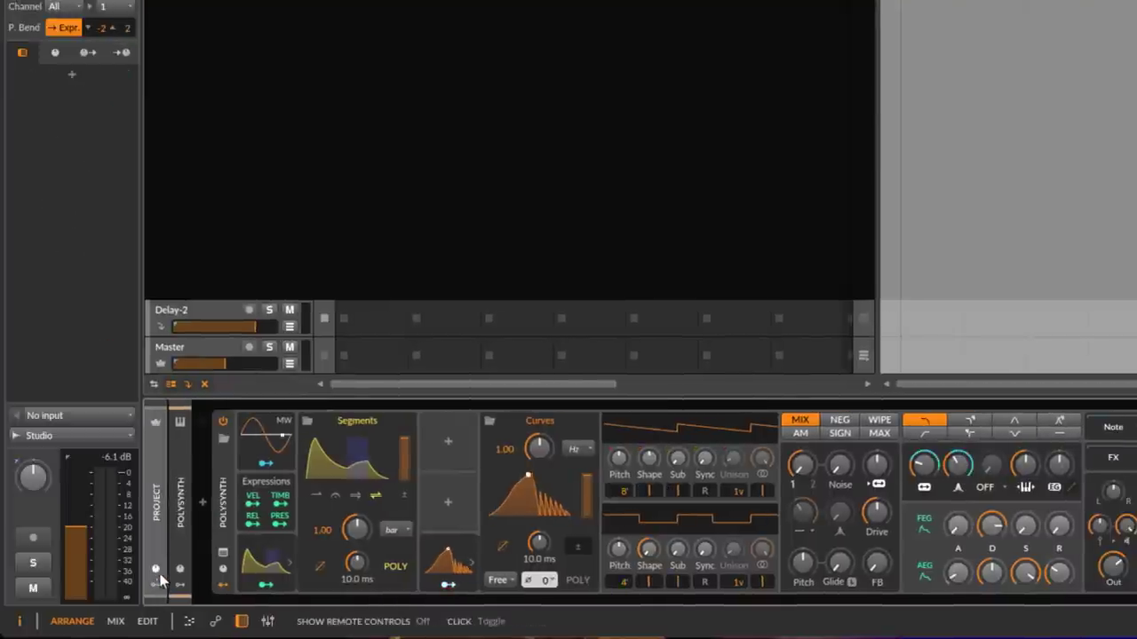
{"action": "left_click", "coordinate": [181, 459]}
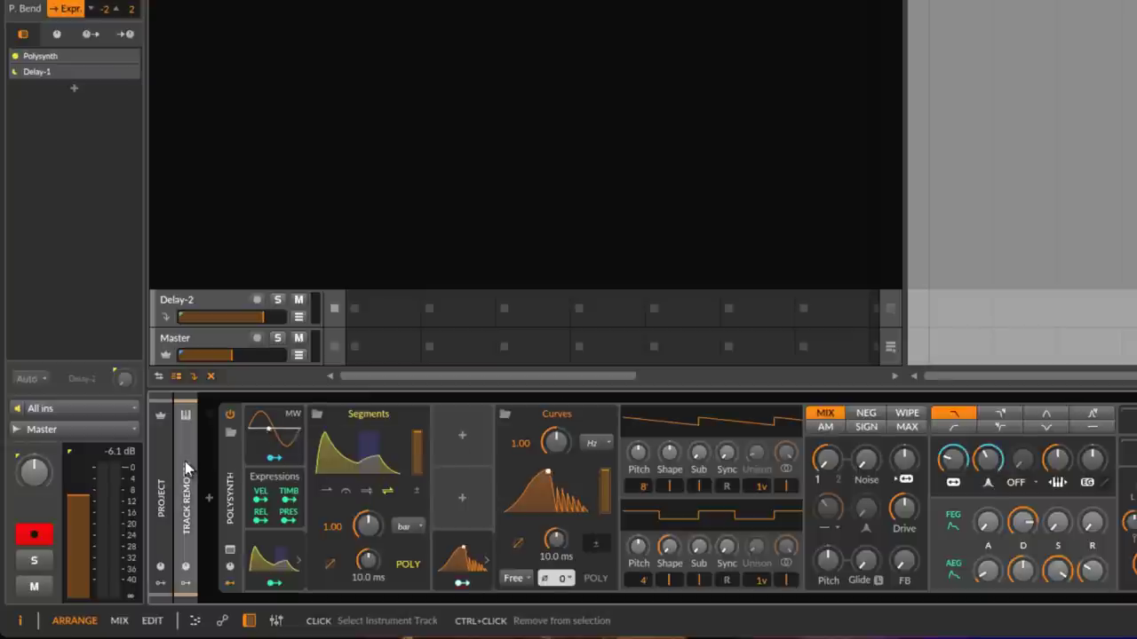
{"action": "left_click", "coordinate": [186, 581]}
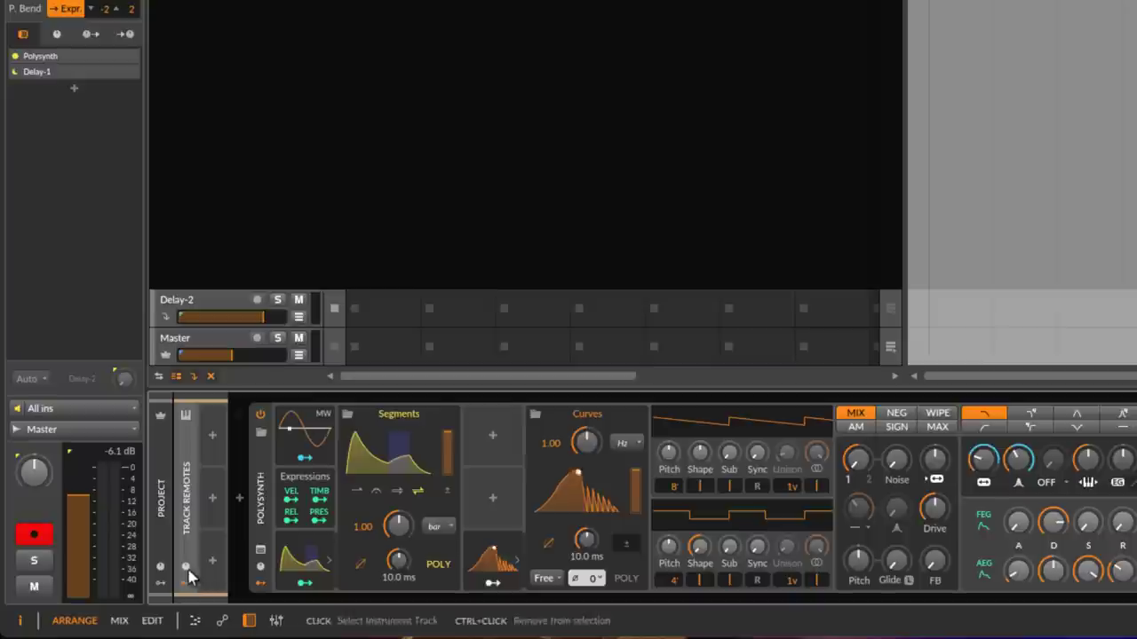
Create a Perform page in the track remotes and map its first slot to the Curves modulator's rate
{"action": "left_click", "coordinate": [185, 569]}
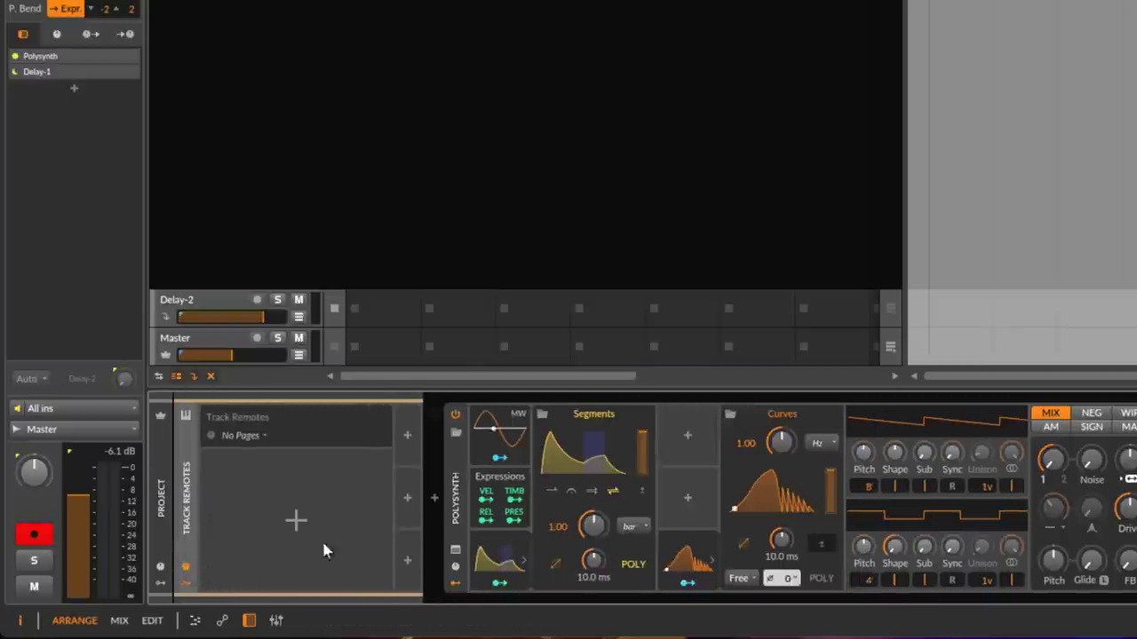
{"action": "left_click", "coordinate": [296, 519]}
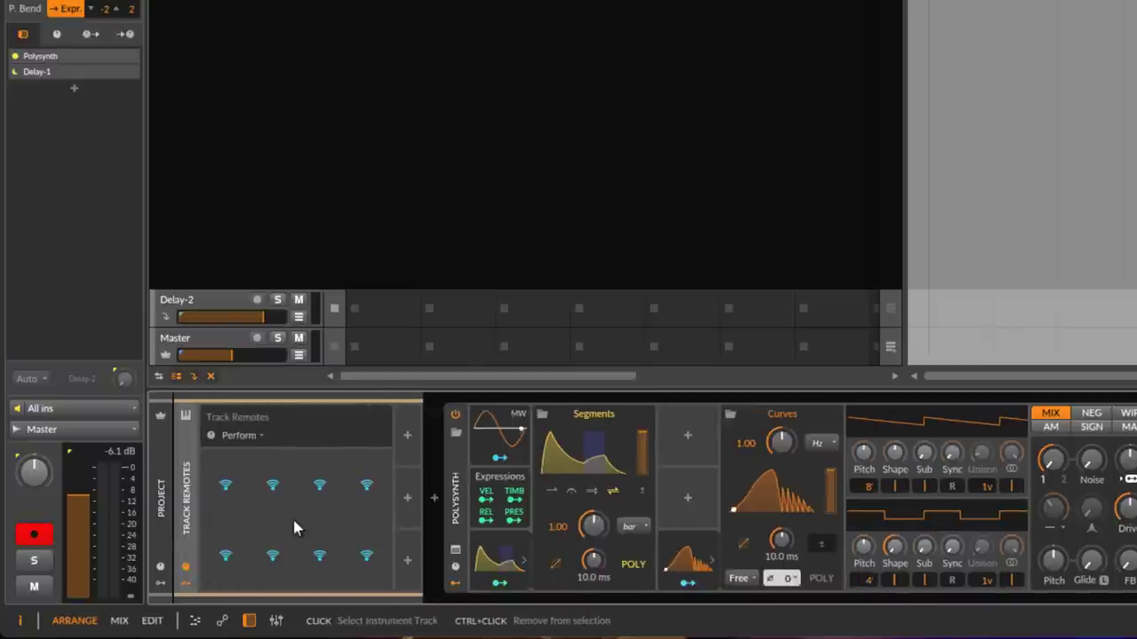
{"action": "left_click", "coordinate": [229, 494]}
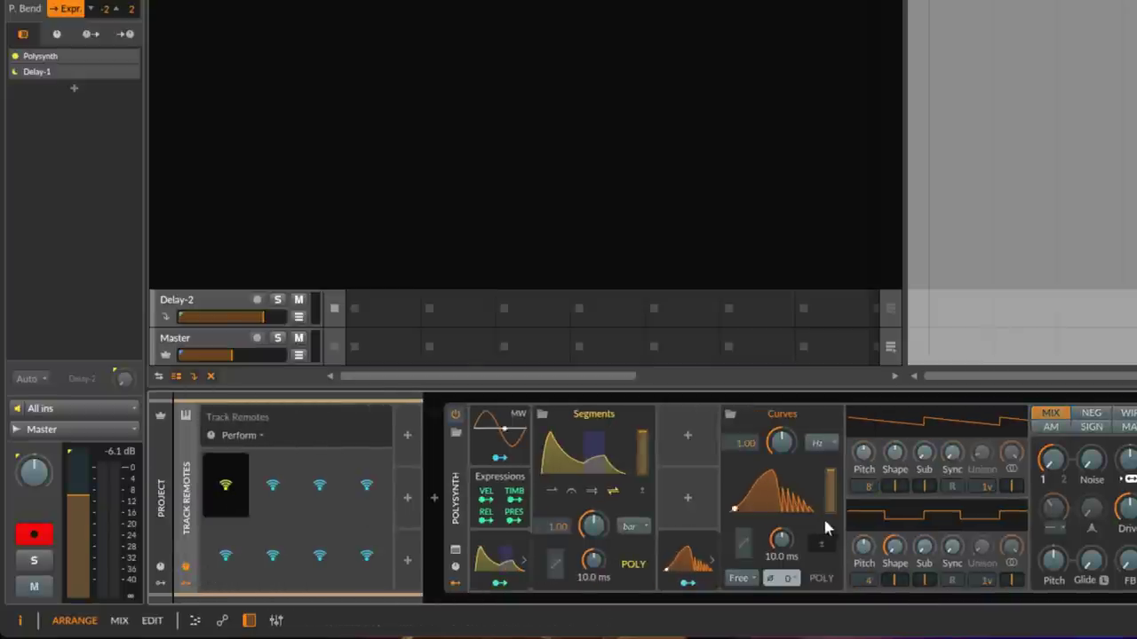
{"action": "left_click", "coordinate": [782, 441]}
{"action": "left_click_drag", "start_coordinate": [789, 442], "coordinate": [788, 434]}
Map the second track remote to the Polysynth's Noise level and the third to Delay-1's Feedback
{"action": "left_click", "coordinate": [273, 484]}
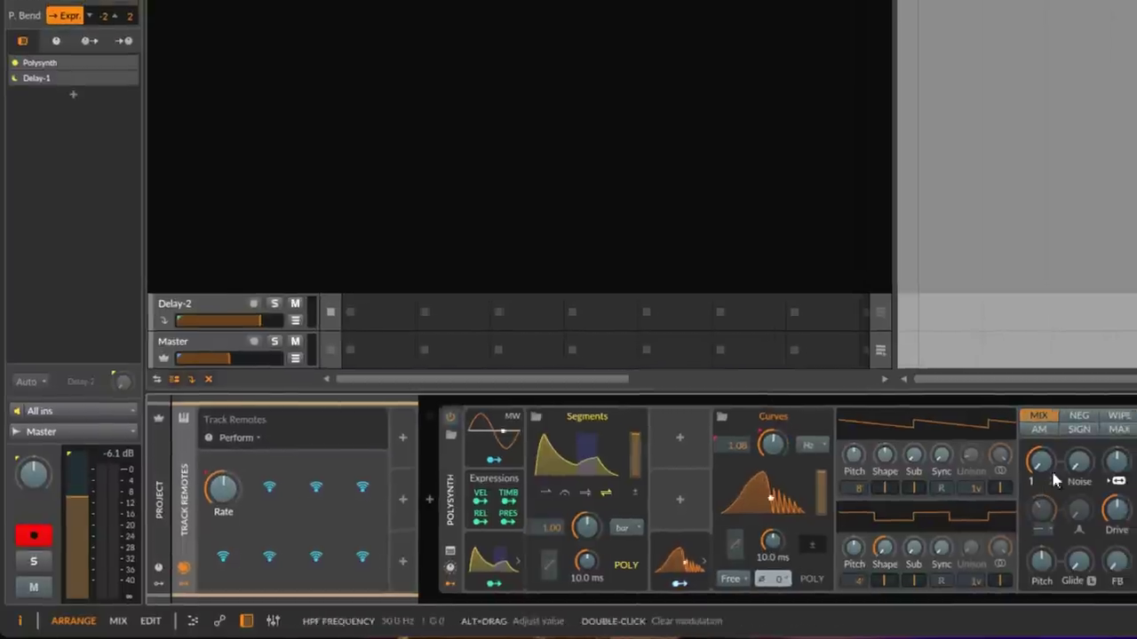
{"action": "left_click", "coordinate": [1077, 462]}
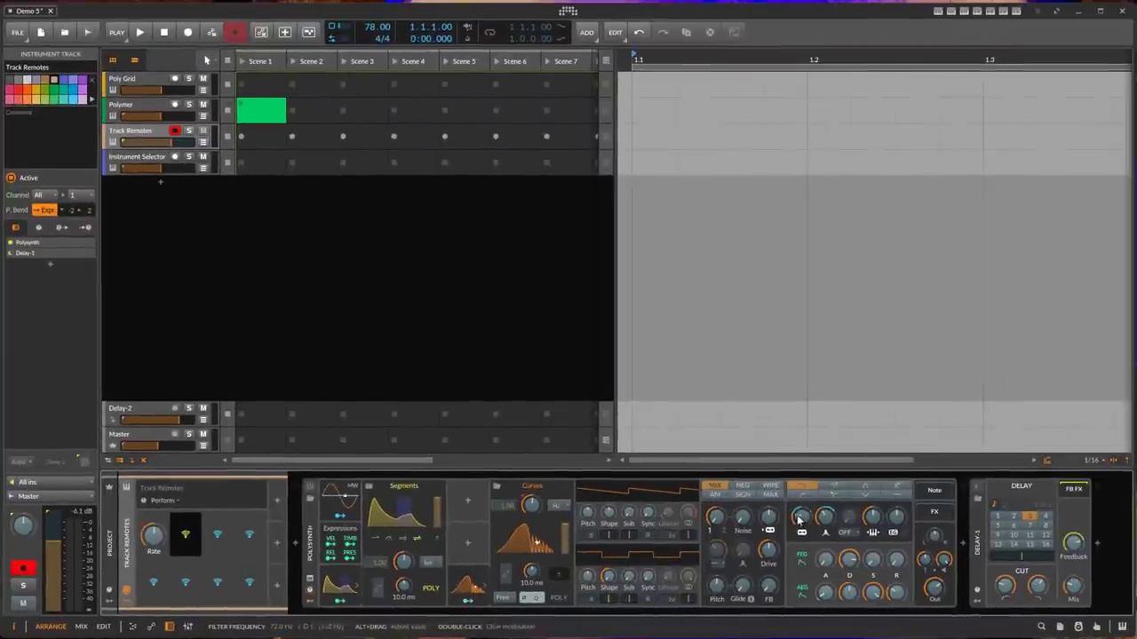
{"action": "left_click", "coordinate": [217, 533]}
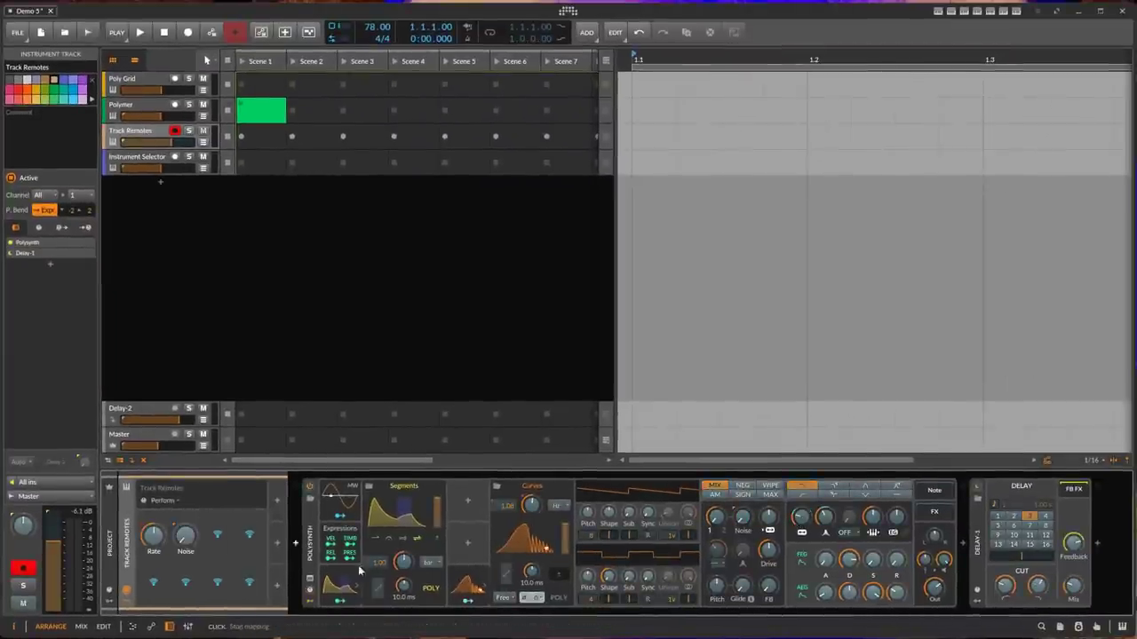
{"action": "left_click", "coordinate": [1075, 544]}
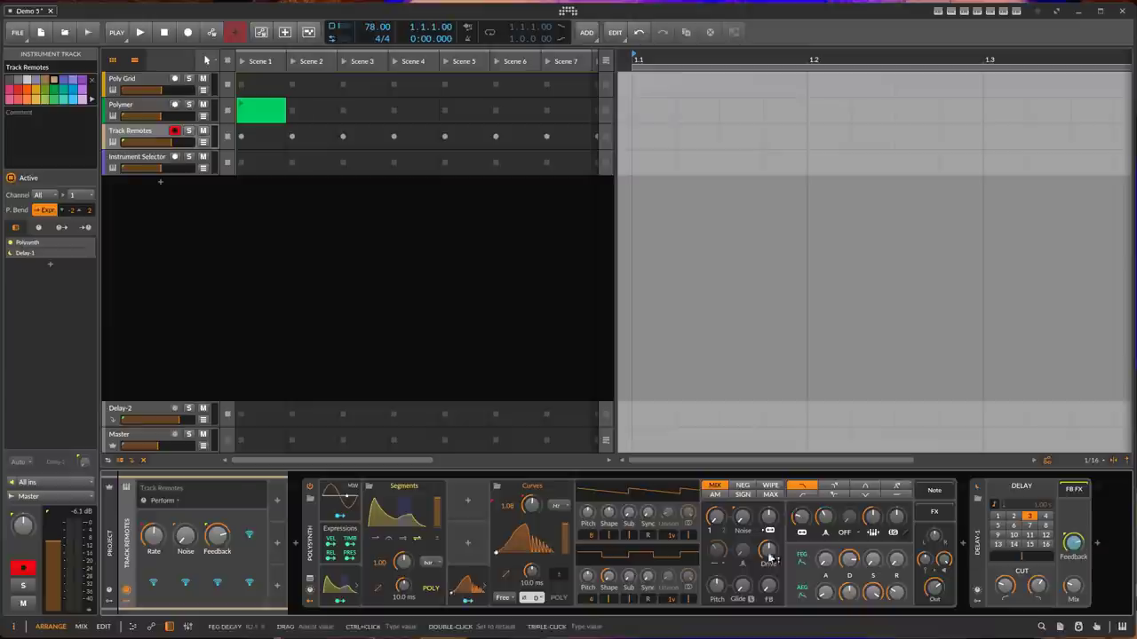
Create a Perform page in the project remotes and map its first slot to Delay-1's Feedback
{"action": "left_click", "coordinate": [107, 524]}
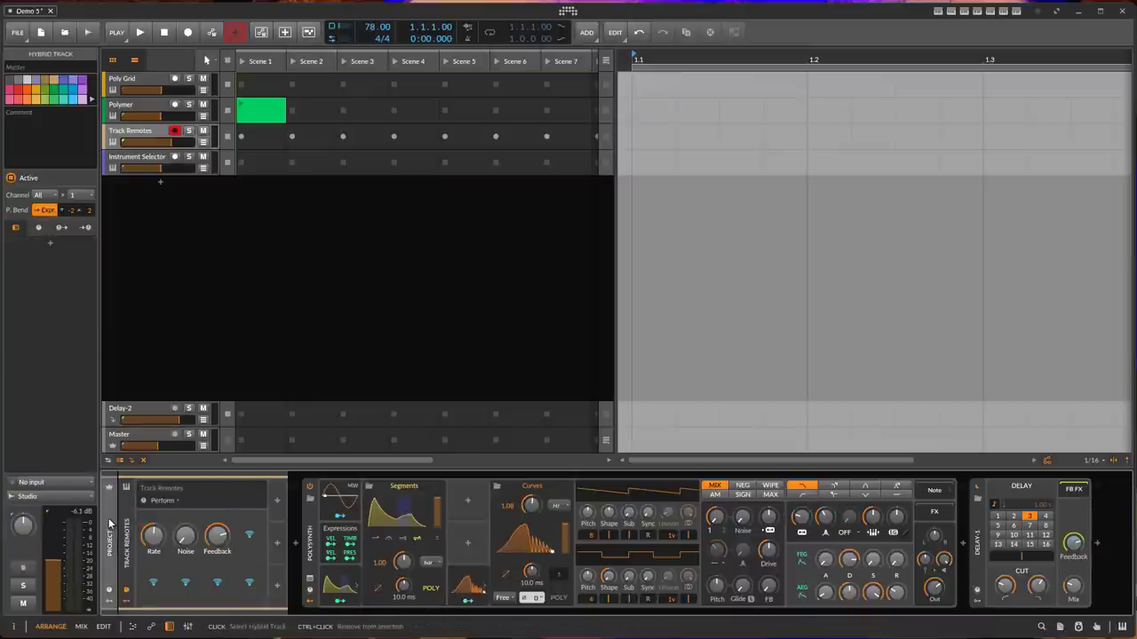
{"action": "left_click", "coordinate": [109, 591]}
{"action": "left_click", "coordinate": [201, 555]}
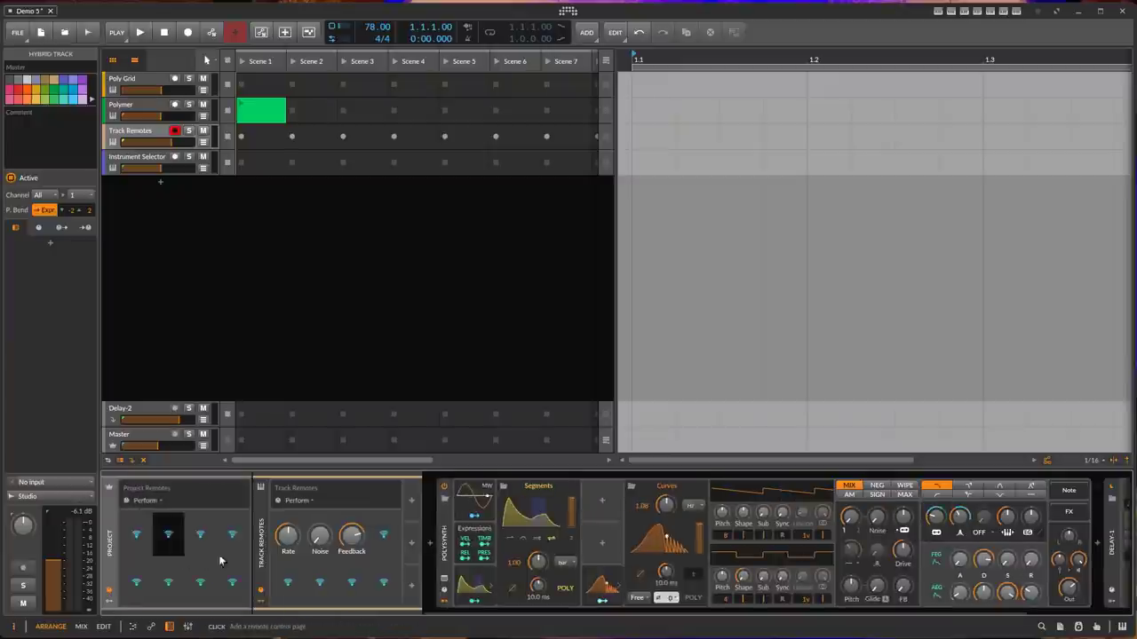
{"action": "left_click", "coordinate": [141, 537]}
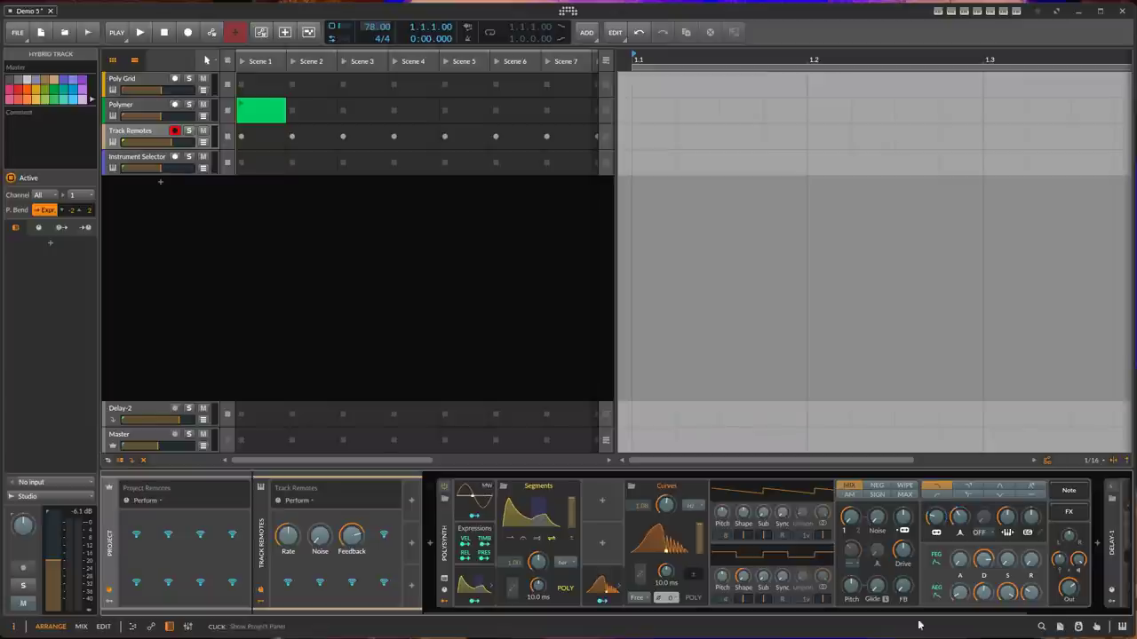
{"action": "left_click_drag", "start_coordinate": [654, 617], "coordinate": [817, 627]}
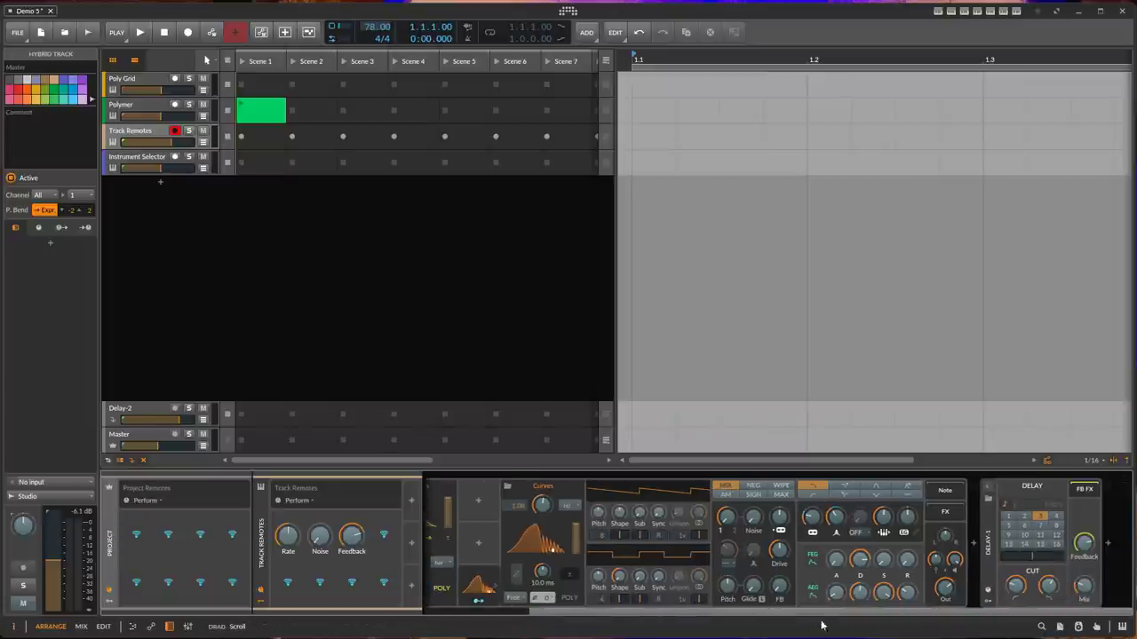
{"action": "left_click", "coordinate": [1084, 542]}
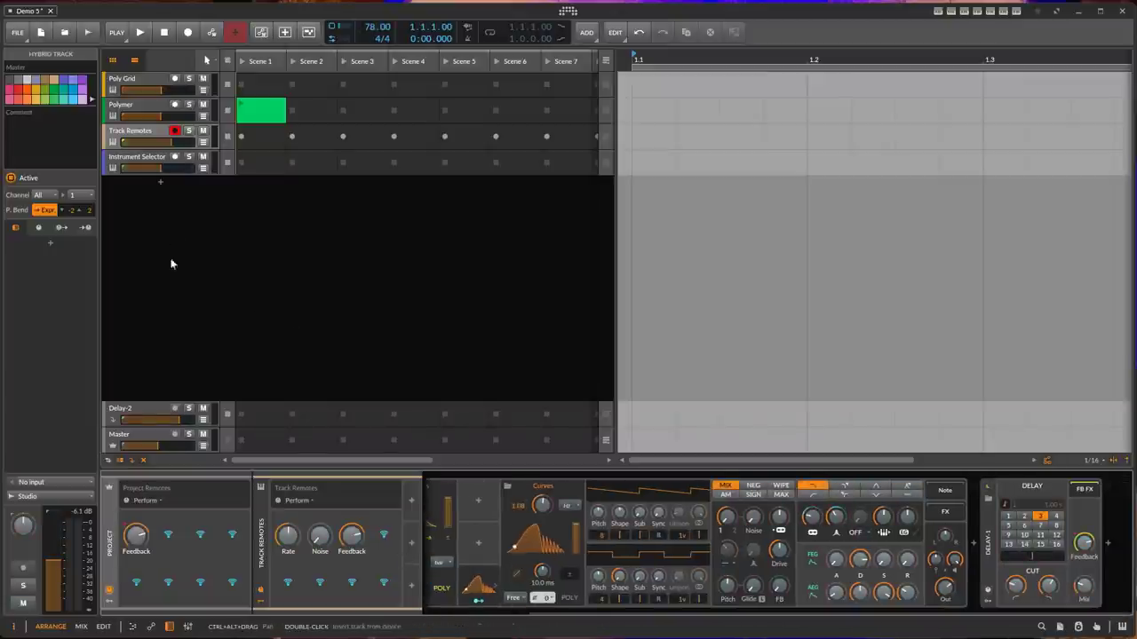
Select the Polymer track and its Polymer device, closing the open curve editor
{"action": "left_click", "coordinate": [155, 108]}
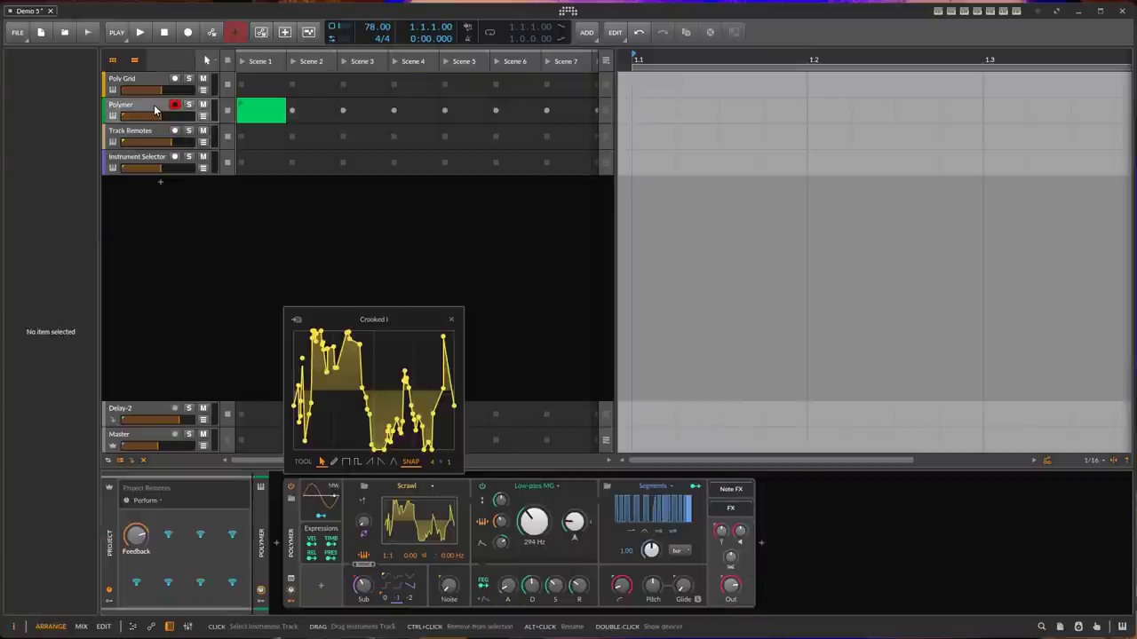
{"action": "left_click", "coordinate": [290, 542]}
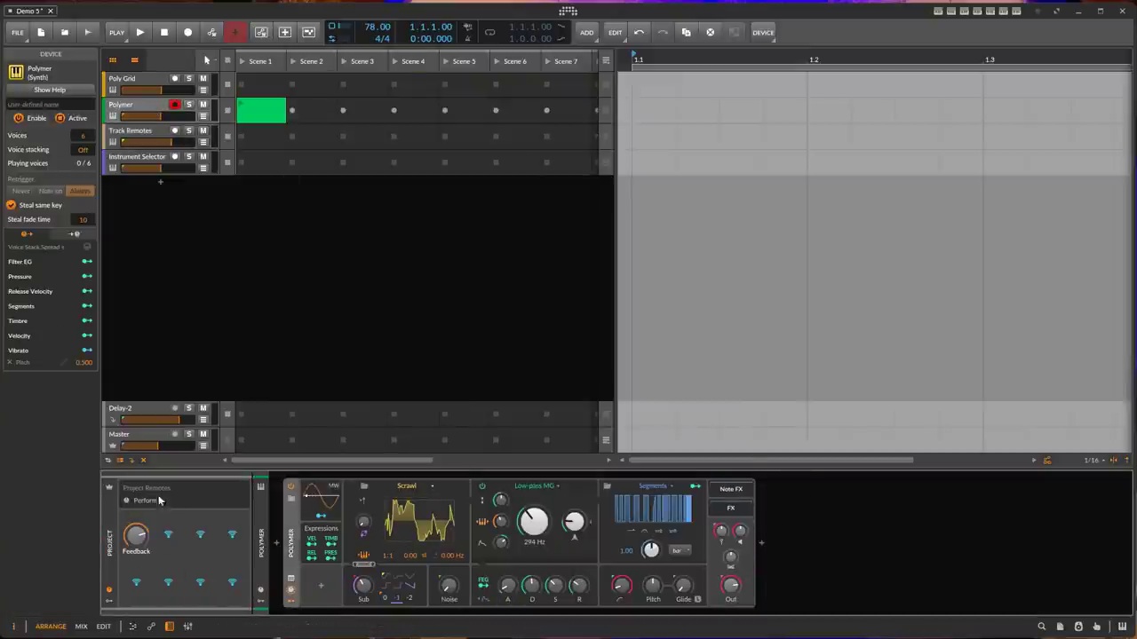
Map the second project remote to the Polymer's output level and show the project remotes and their pages in the Project Panel
{"action": "left_click", "coordinate": [170, 537]}
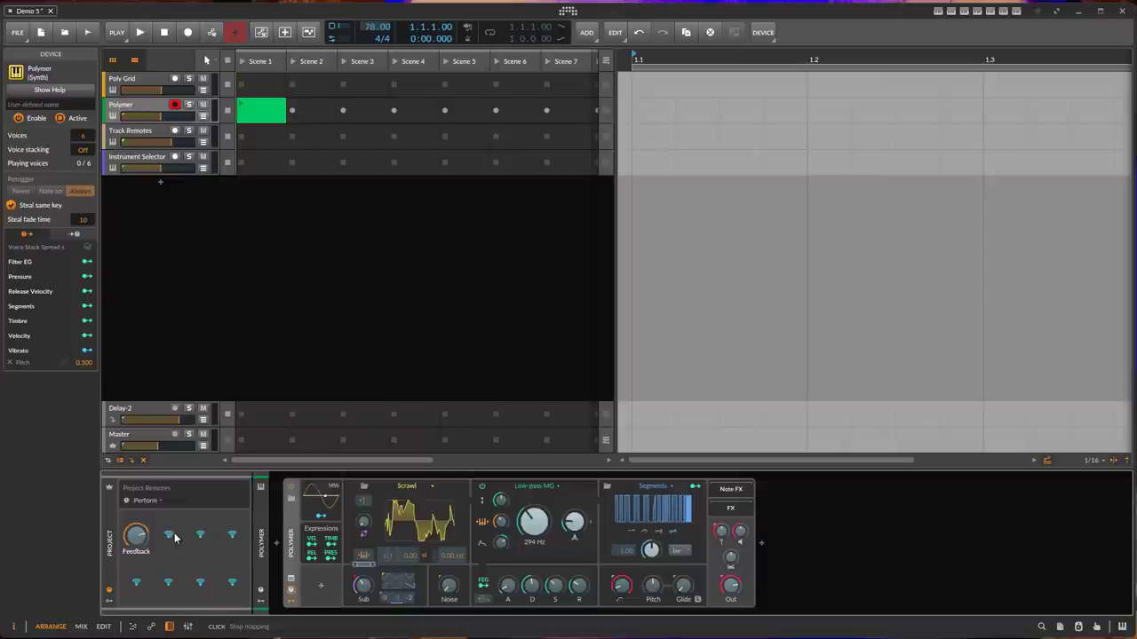
{"action": "left_click", "coordinate": [732, 587]}
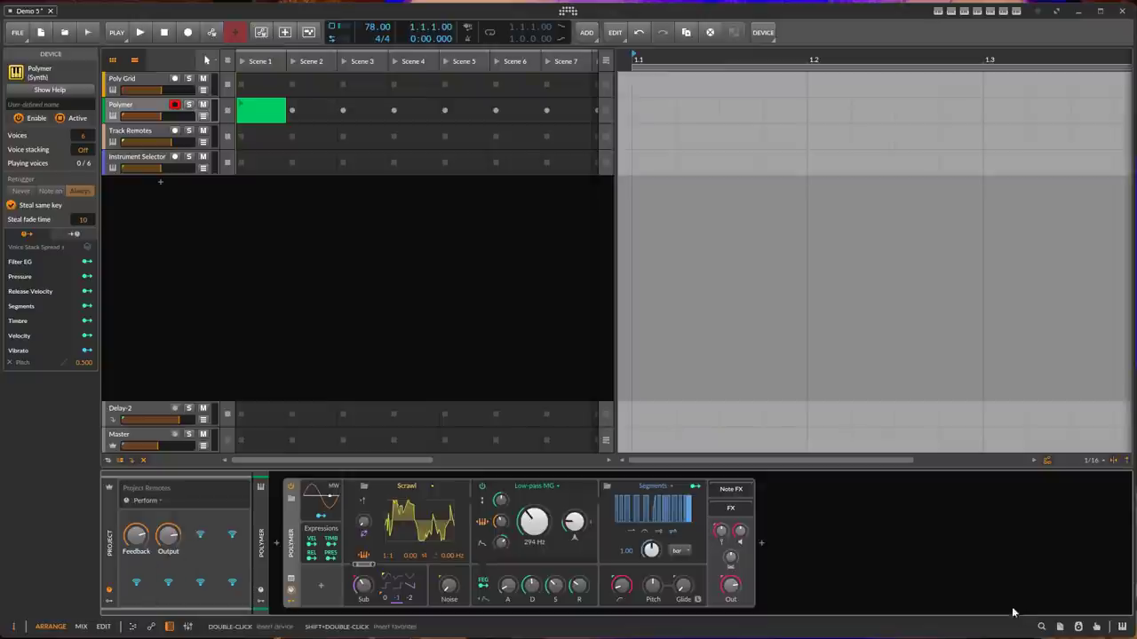
{"action": "left_click", "coordinate": [1061, 627]}
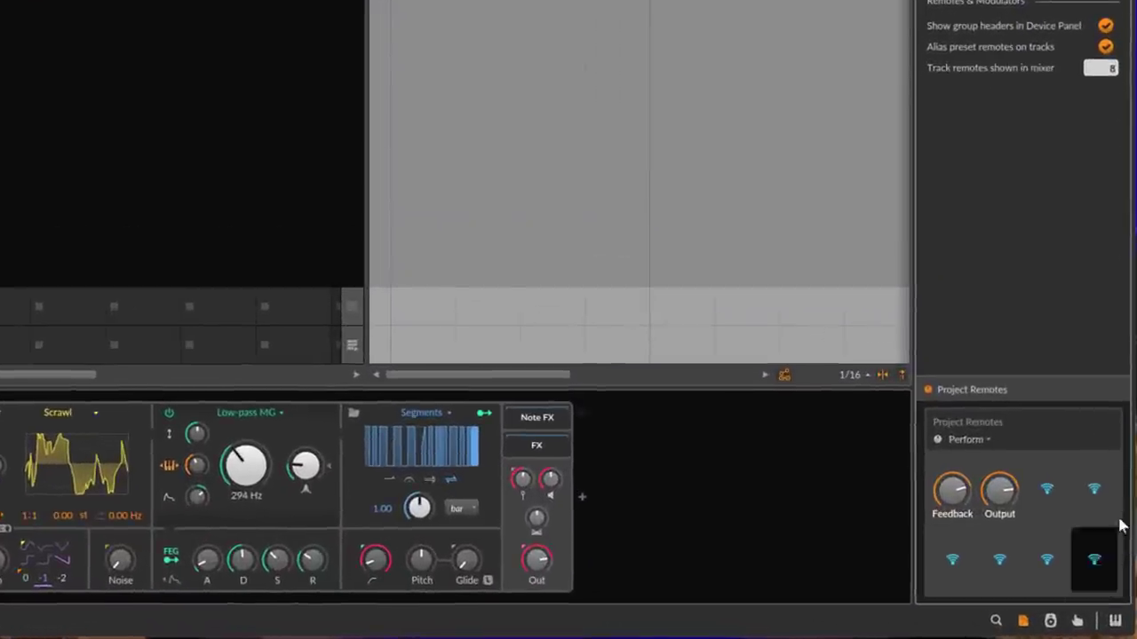
{"action": "left_click", "coordinate": [984, 441]}
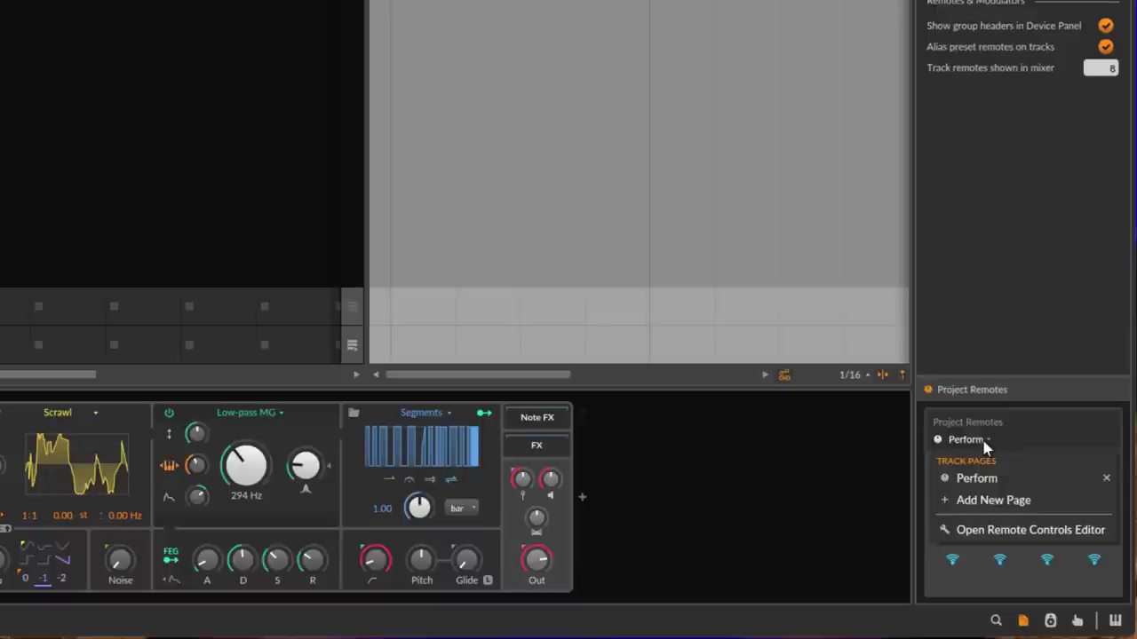
{"action": "left_click", "coordinate": [1049, 389]}
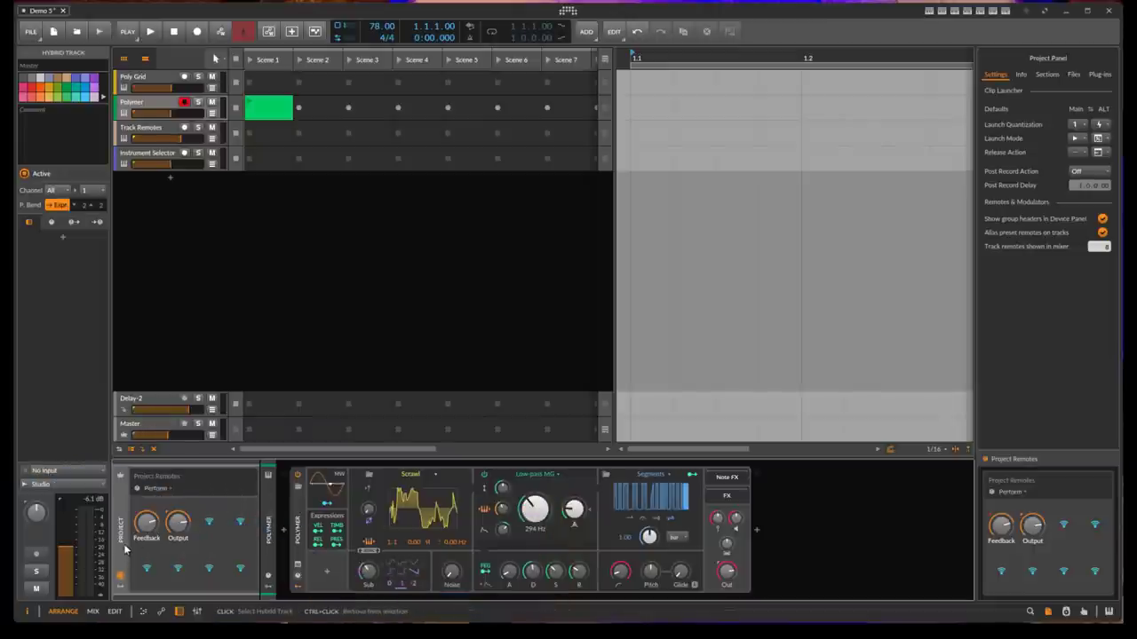
Show the project-level modulators and add a Curves modulator to the first slot
{"action": "left_click", "coordinate": [118, 590]}
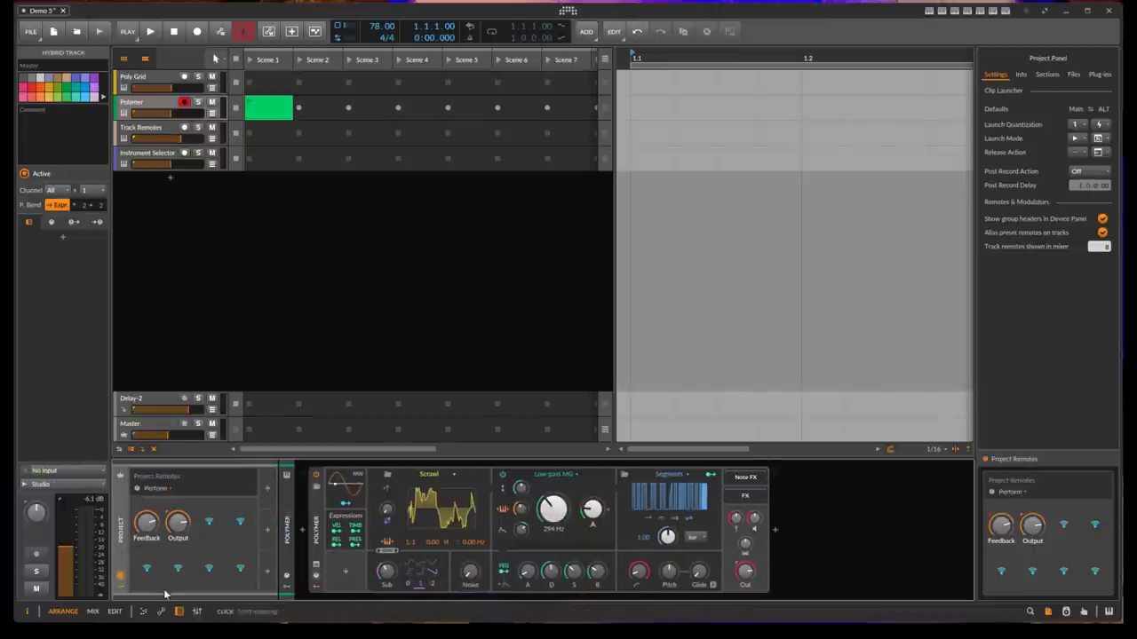
{"action": "left_click", "coordinate": [270, 490]}
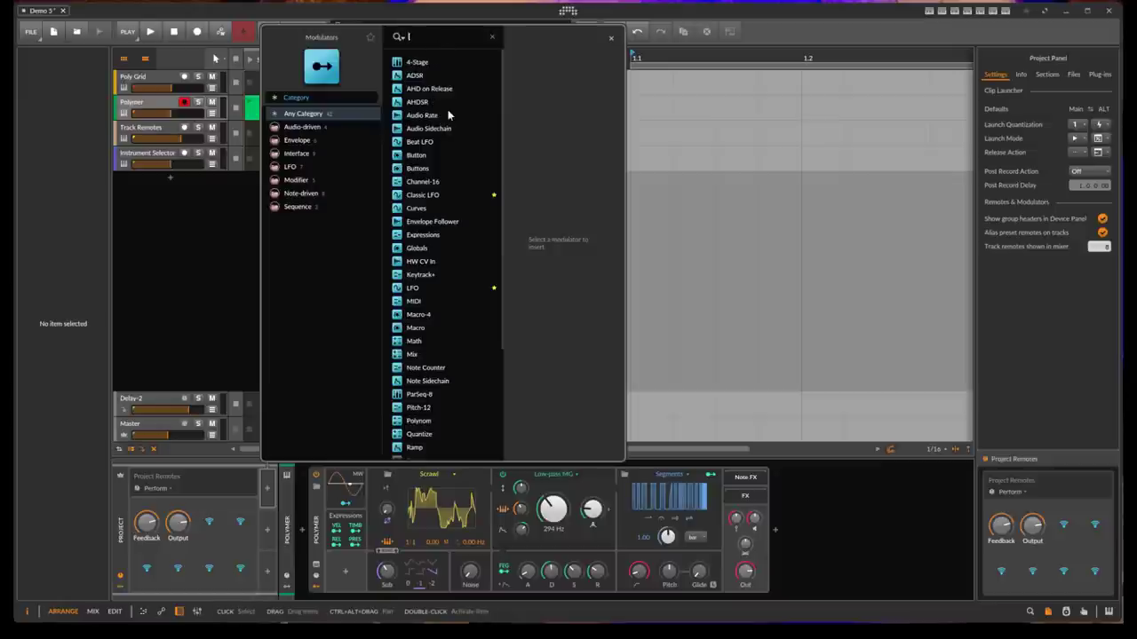
{"action": "type", "text": "curv"}
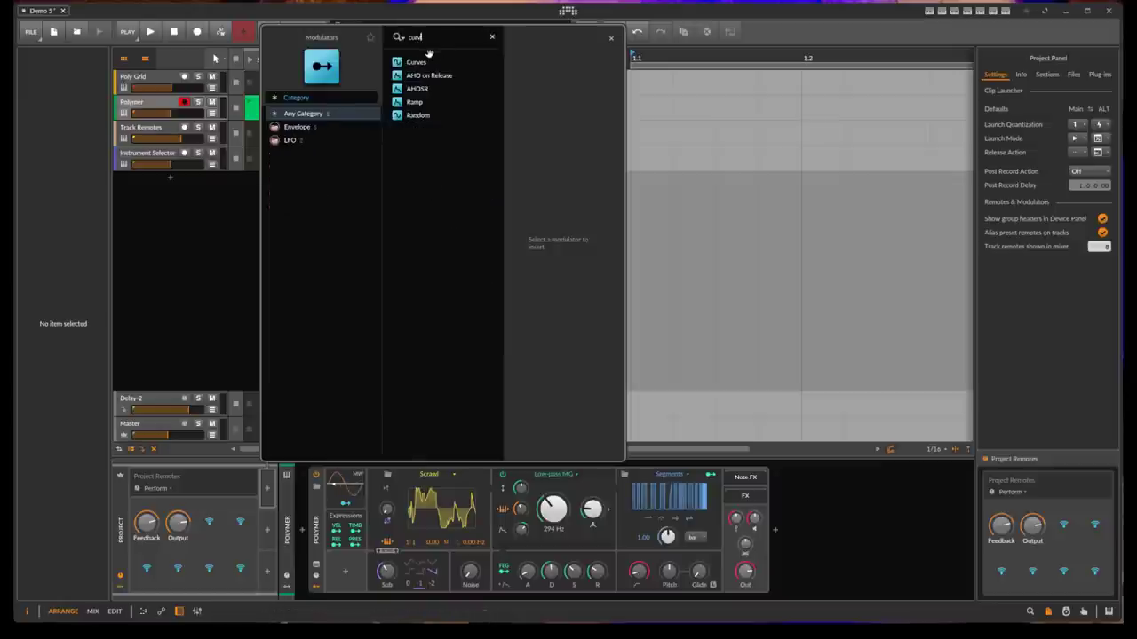
{"action": "left_click", "coordinate": [423, 63]}
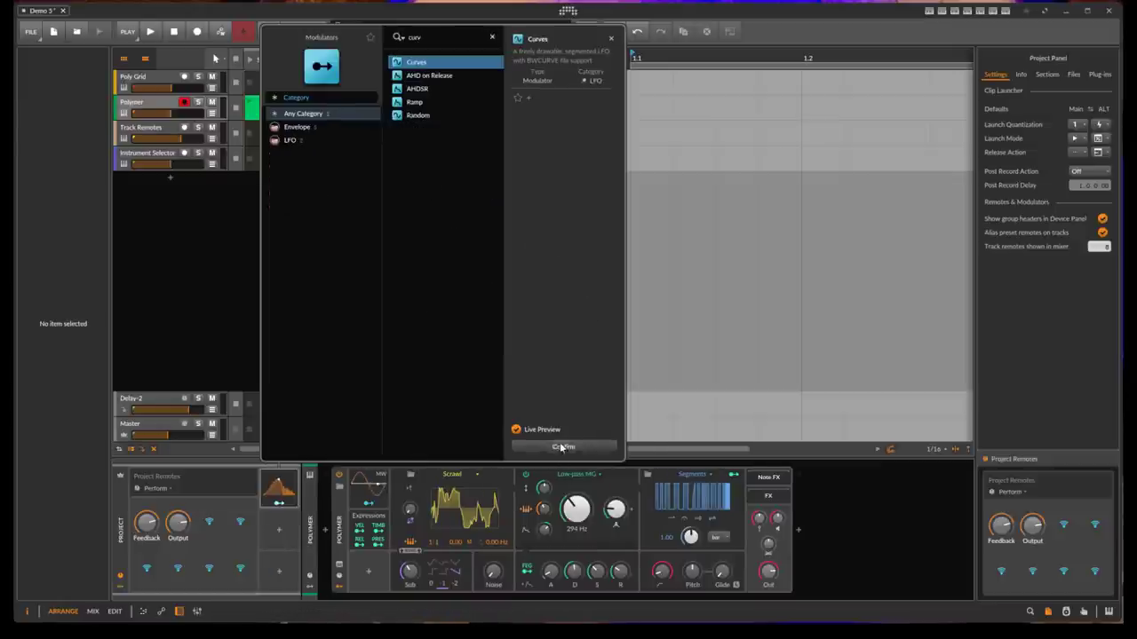
{"action": "left_click", "coordinate": [562, 447]}
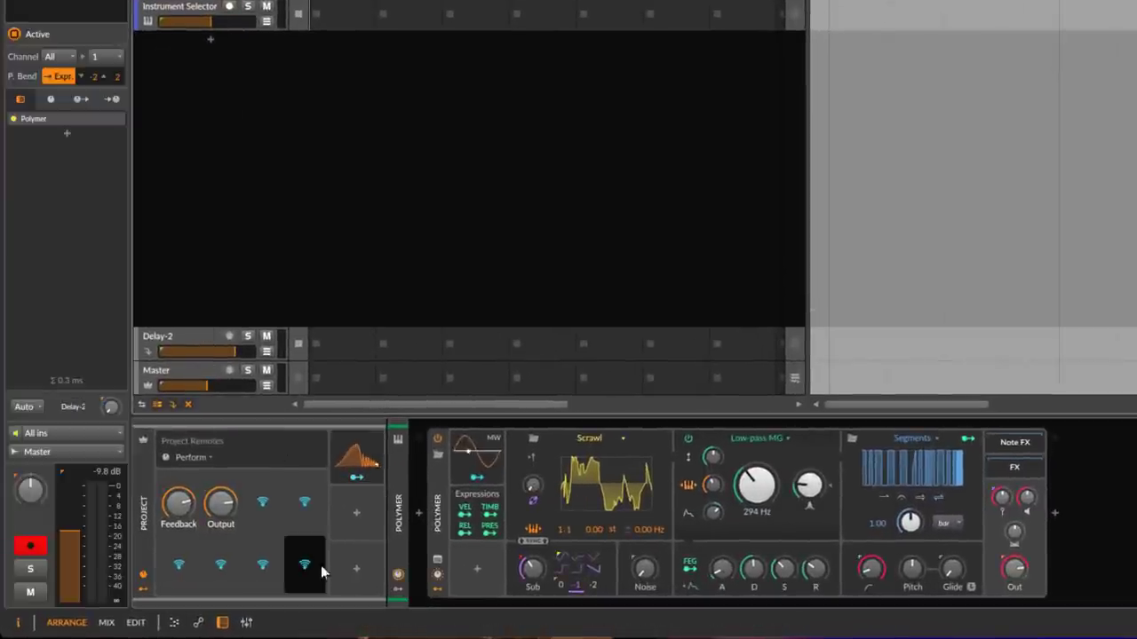
Assign the project's Curves modulator to the Delay-2 track volume with a negative modulation amount
{"action": "left_click", "coordinate": [356, 477]}
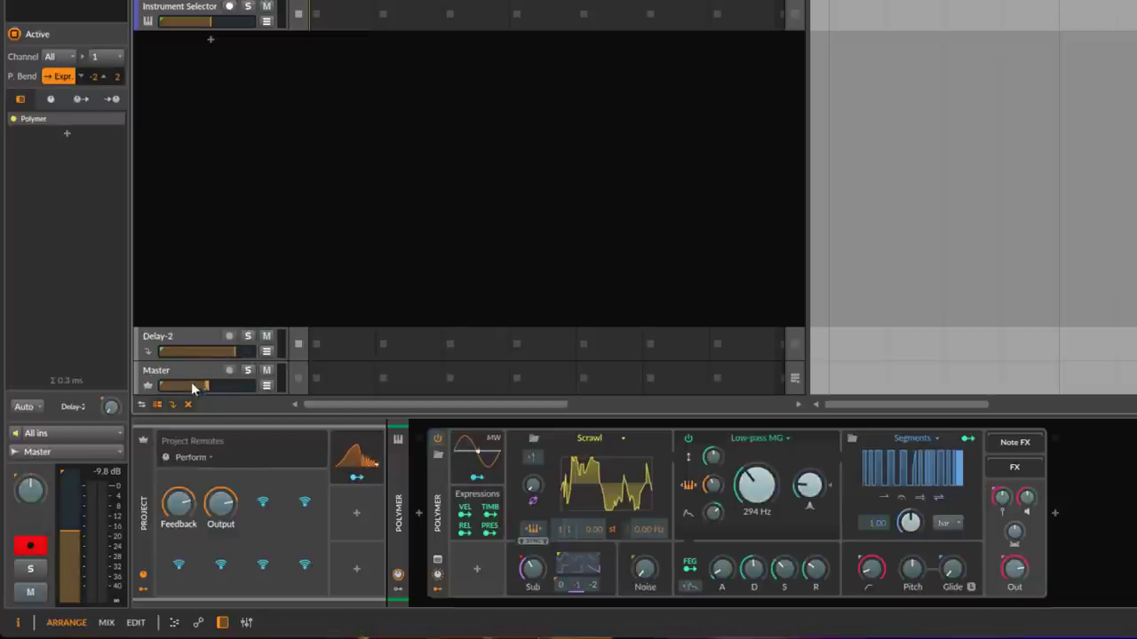
{"action": "left_click_drag", "start_coordinate": [236, 351], "coordinate": [213, 355]}
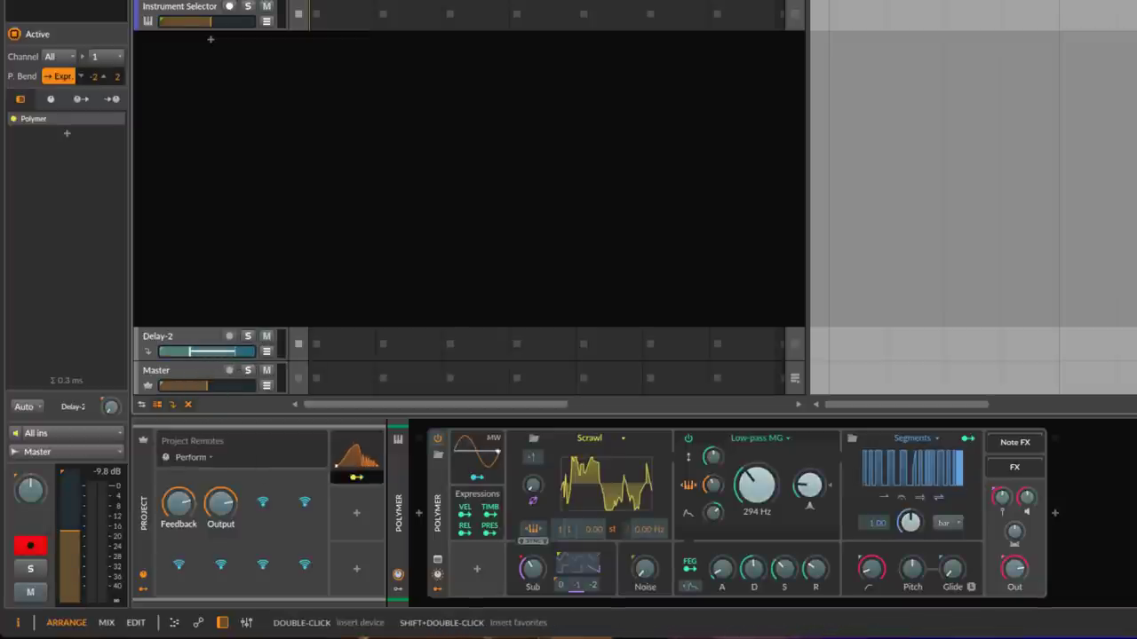
{"action": "key", "text": "Escape"}
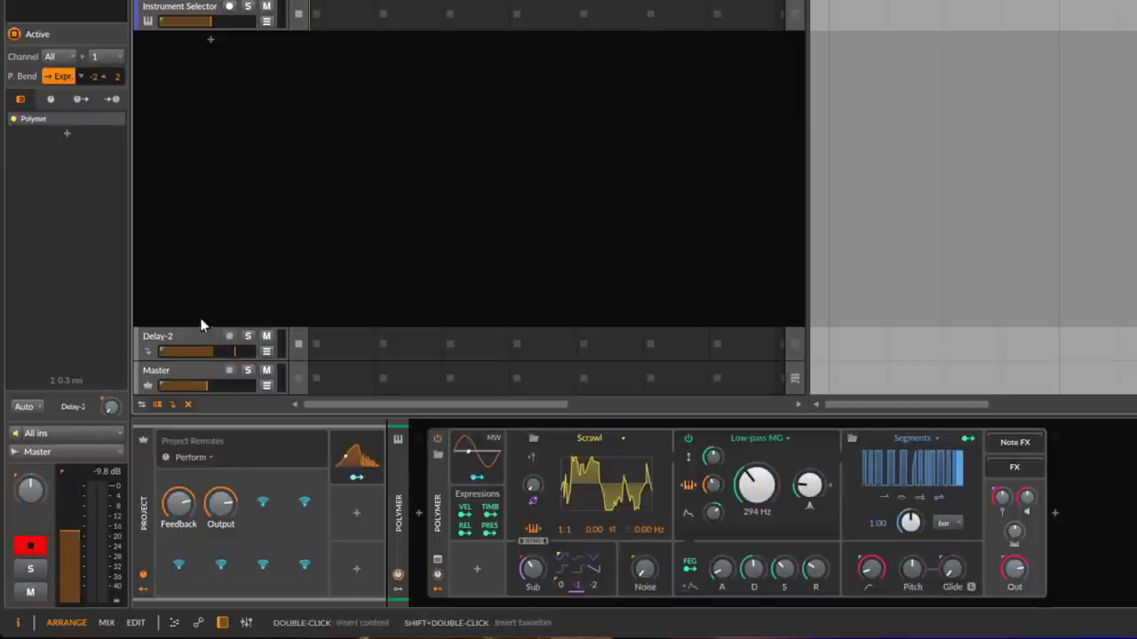
Add a Beat LFO modulator to the project and assign it to the Delay-2 track's pan
{"action": "left_click", "coordinate": [361, 513]}
{"action": "left_click", "coordinate": [360, 511]}
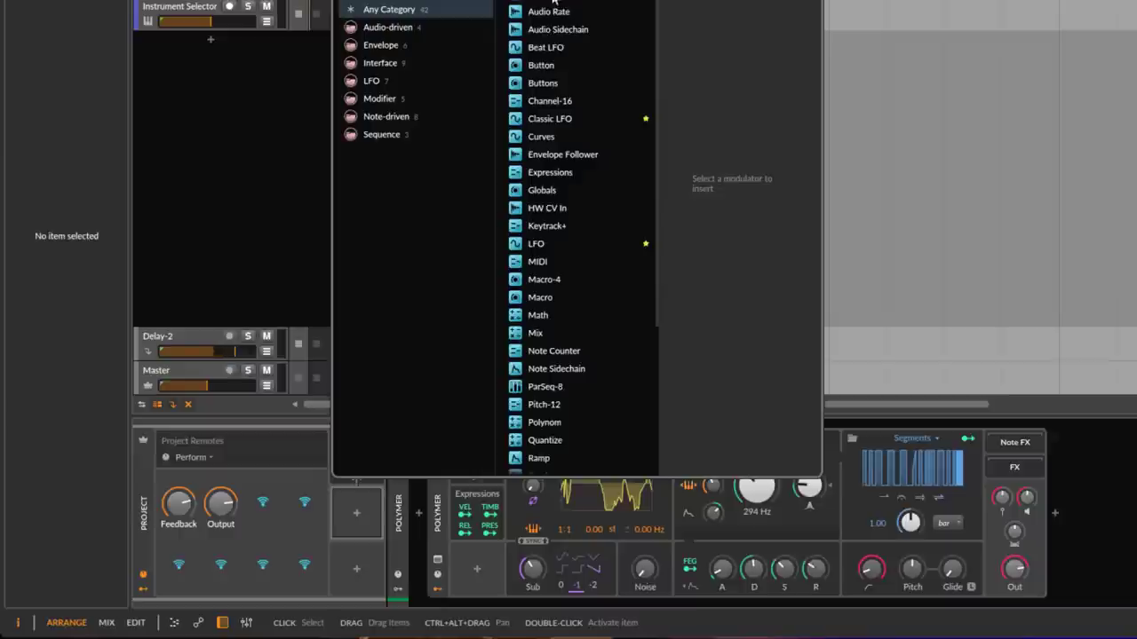
{"action": "left_click", "coordinate": [562, 40]}
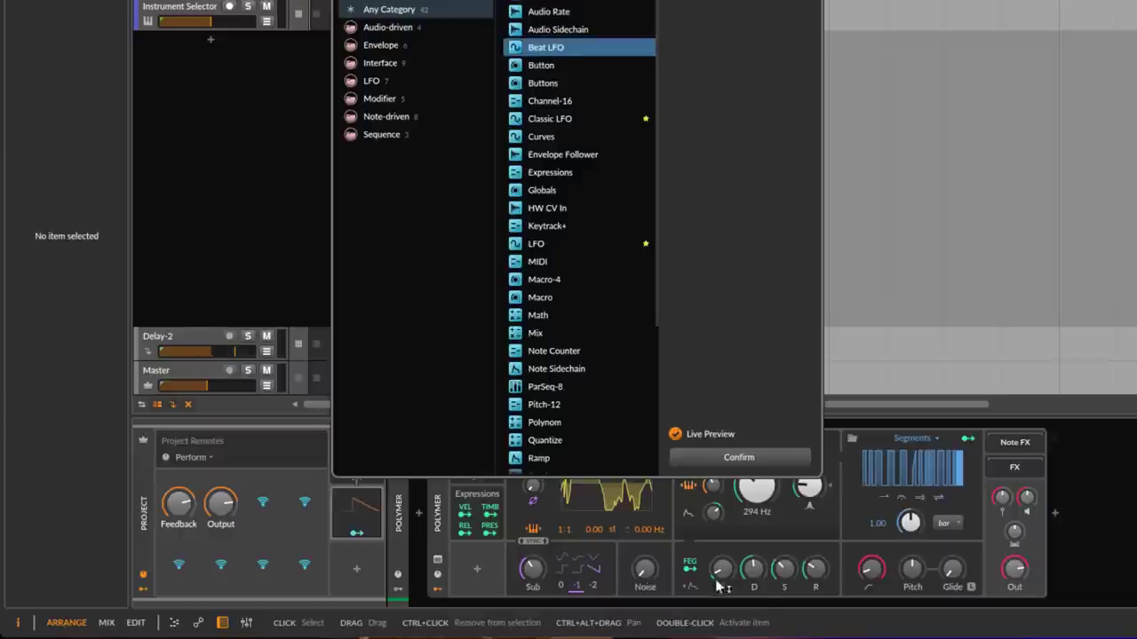
{"action": "left_click", "coordinate": [738, 457]}
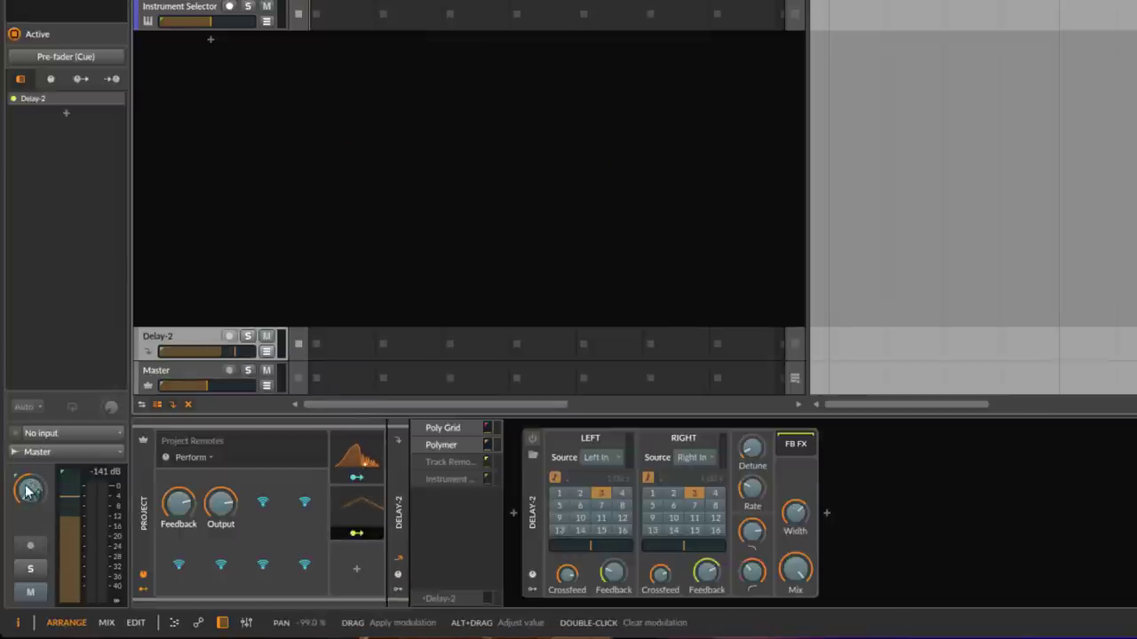
{"action": "left_click_drag", "start_coordinate": [33, 489], "coordinate": [33, 418]}
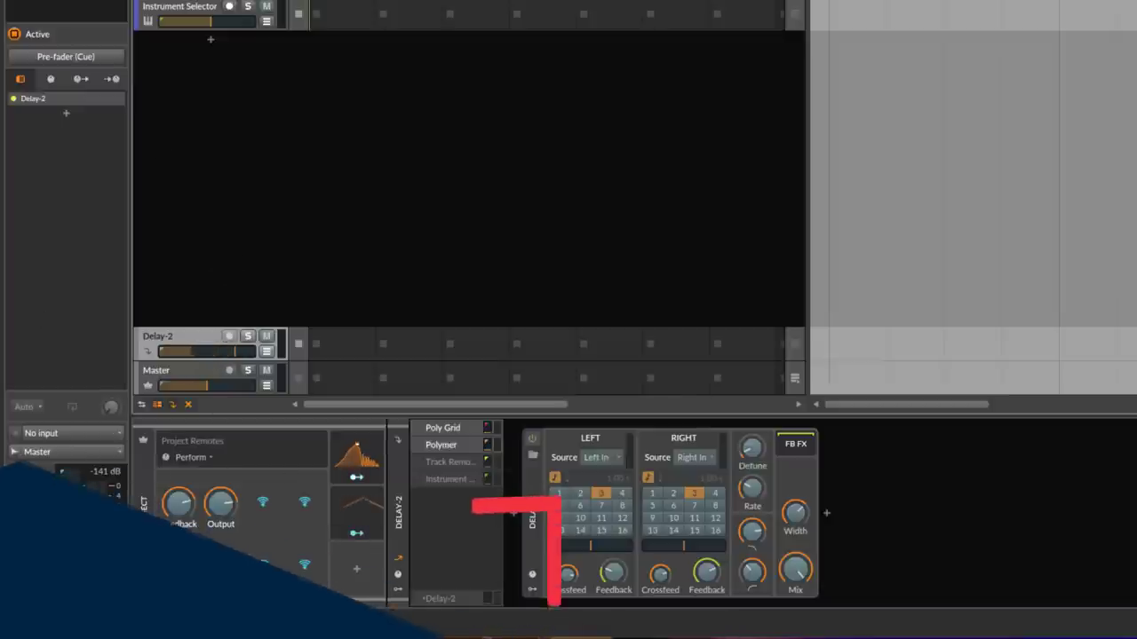
Hide the project remotes and modulators in the device chain and delete the Instrument Selector device from its track
{"action": "left_click", "coordinate": [530, 135]}
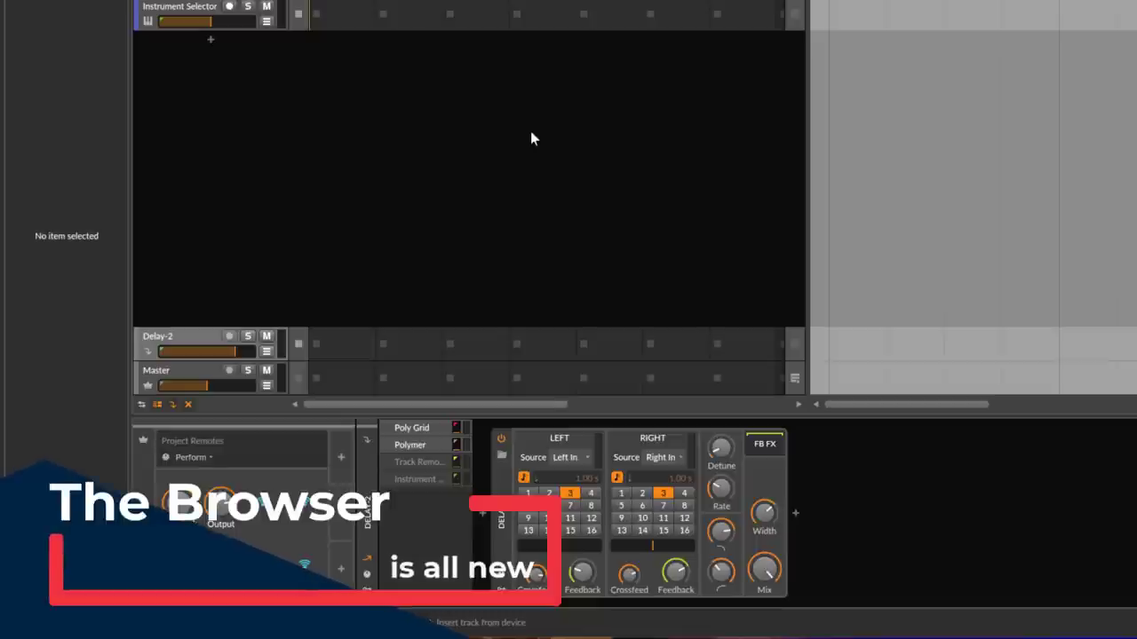
{"action": "left_click", "coordinate": [182, 12]}
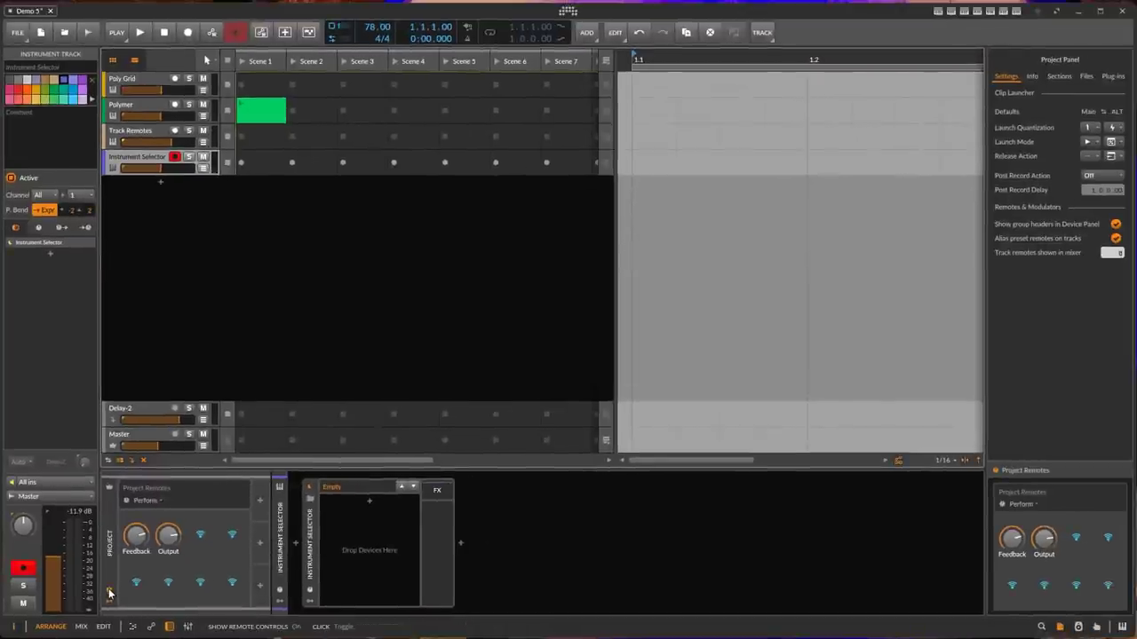
{"action": "left_click", "coordinate": [142, 589]}
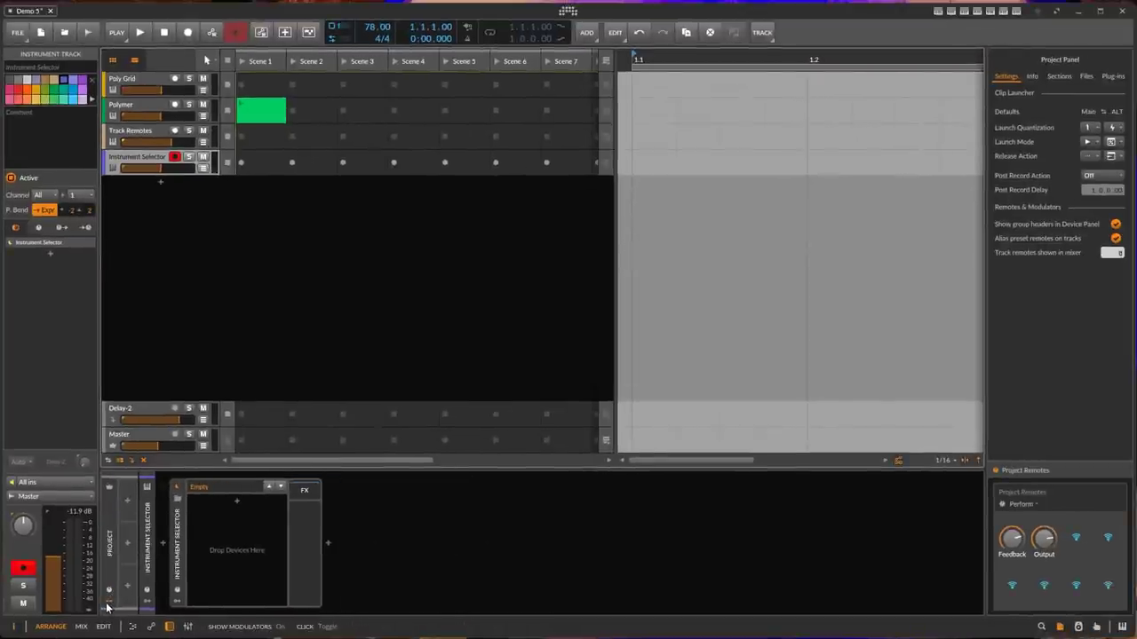
{"action": "key", "text": "Delete"}
Open the device browser for the empty track with a widened filter area and search all plug-ins for "u-he"
{"action": "left_click", "coordinate": [143, 540]}
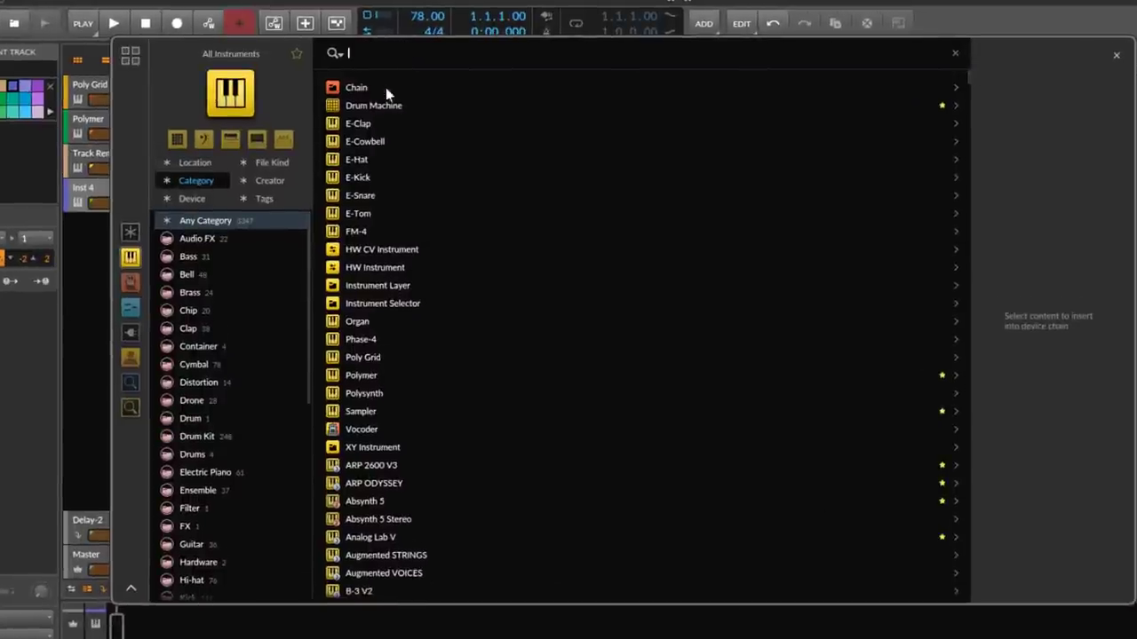
{"action": "left_click_drag", "start_coordinate": [311, 257], "coordinate": [686, 261]}
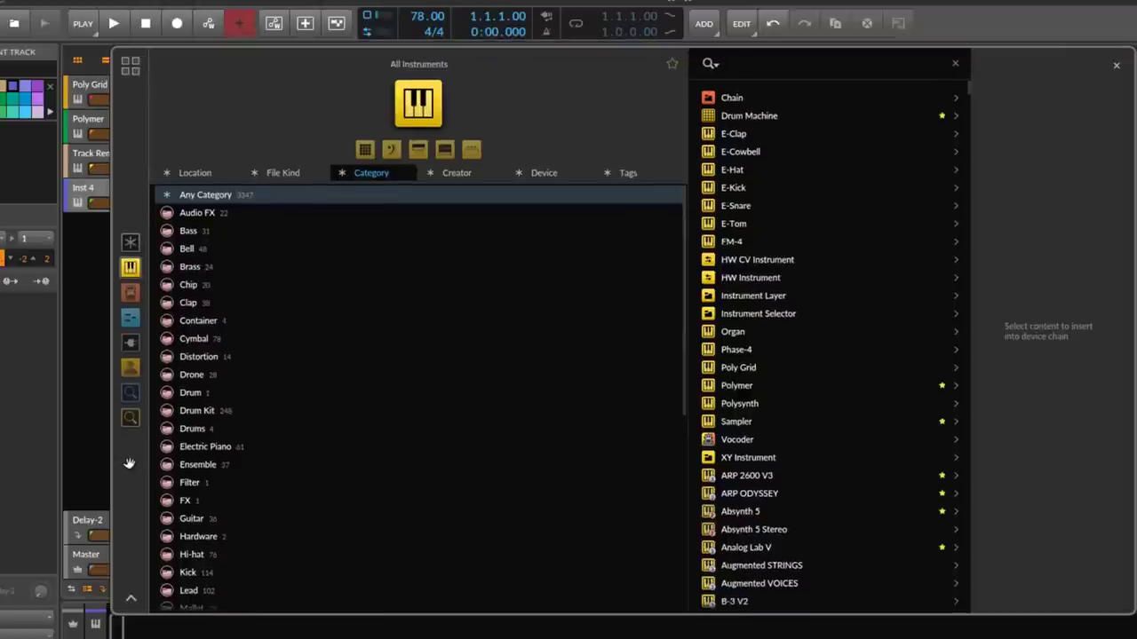
{"action": "left_click", "coordinate": [132, 248]}
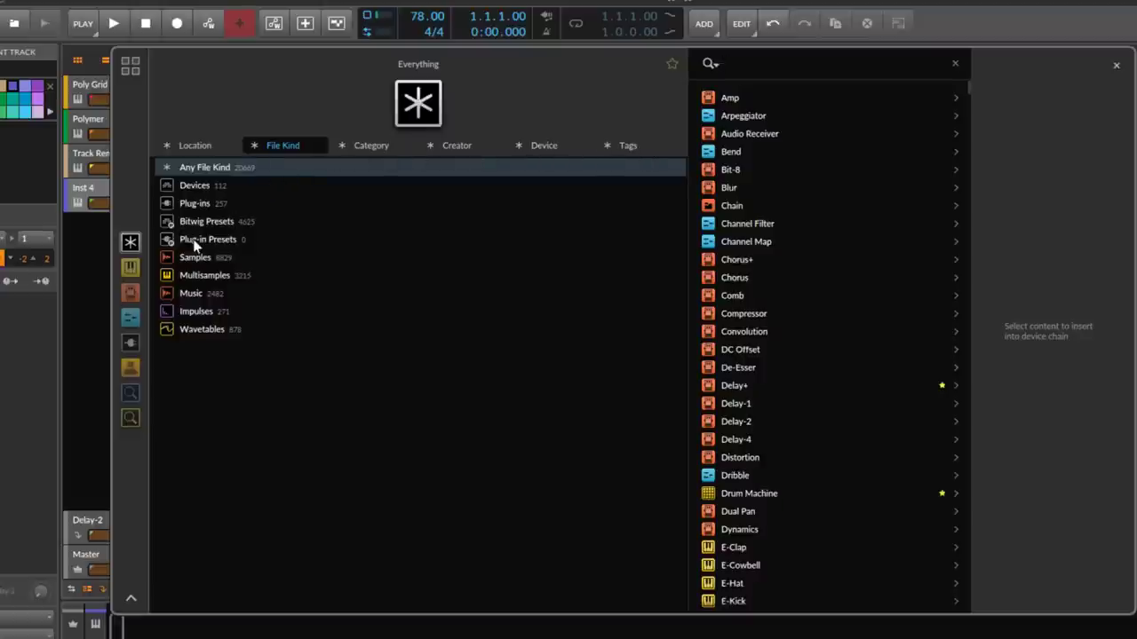
{"action": "left_click", "coordinate": [195, 203]}
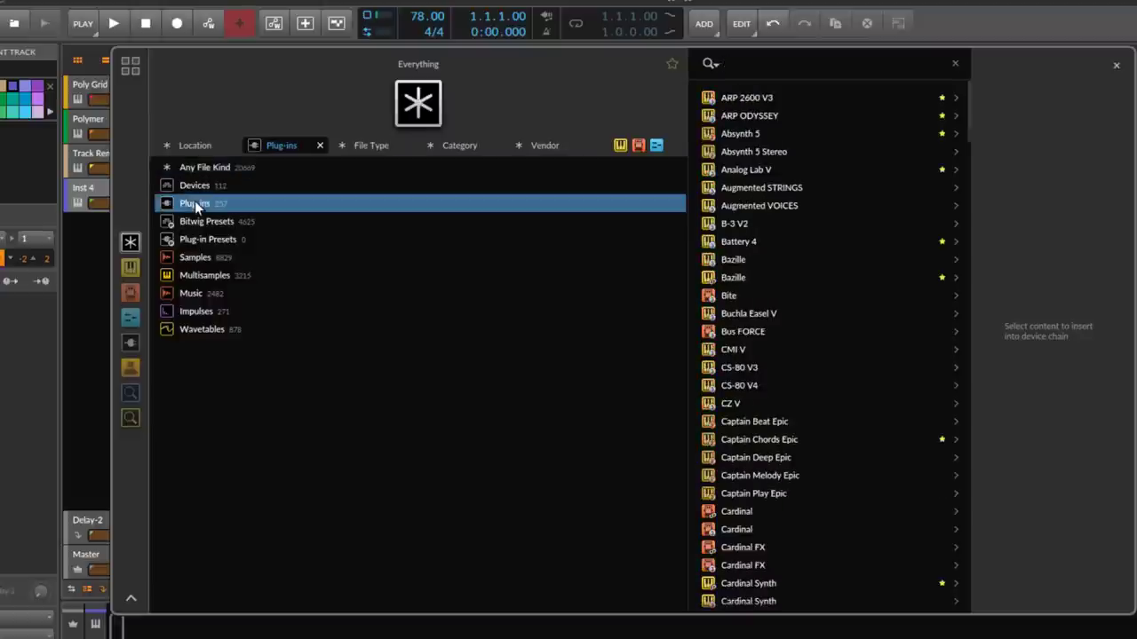
{"action": "left_click", "coordinate": [782, 62]}
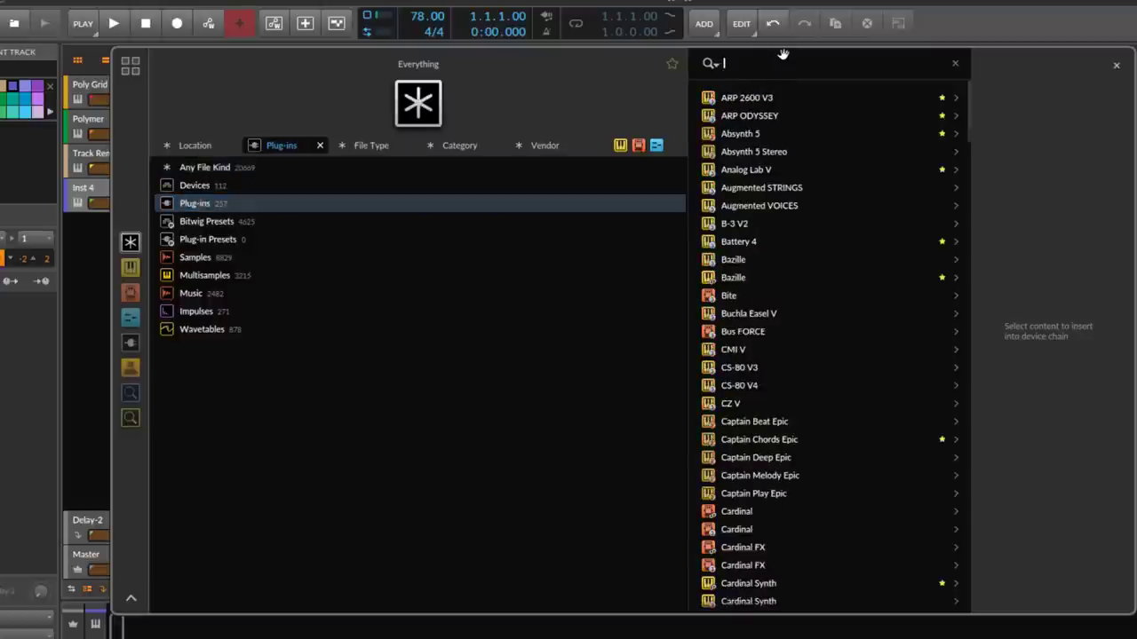
{"action": "type", "text": "u-he"}
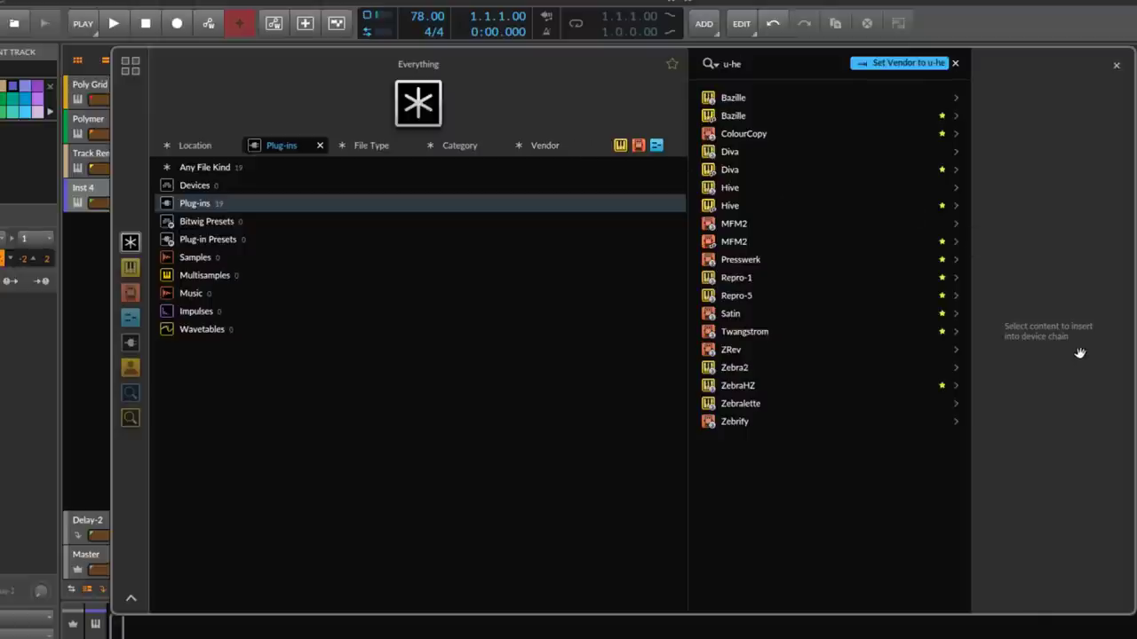
Save the current browser search as a purple smart collection named "U-he Devicces"
{"action": "right_click", "coordinate": [995, 255]}
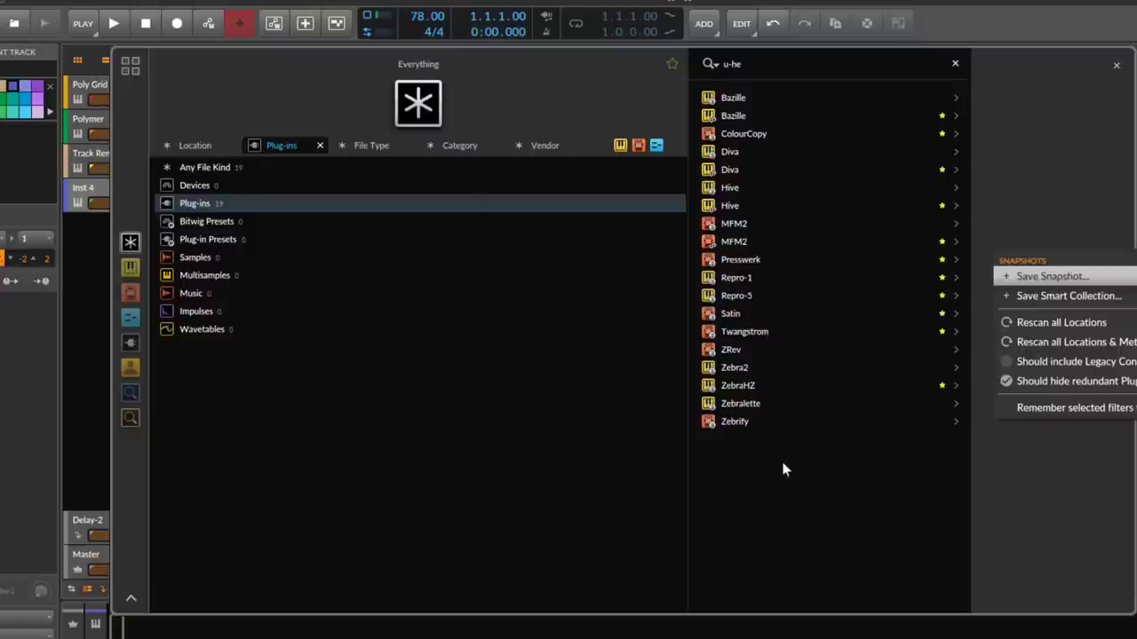
{"action": "left_click", "coordinate": [1117, 297]}
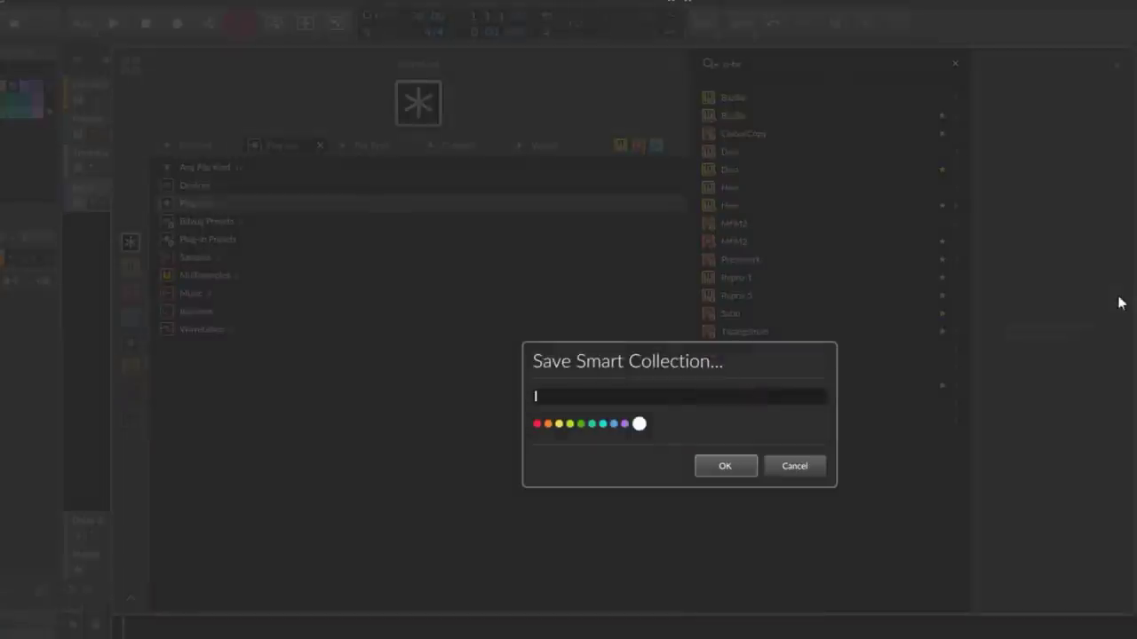
{"action": "type", "text": "u-h"}
{"action": "left_click", "coordinate": [624, 425]}
{"action": "left_click", "coordinate": [725, 467]}
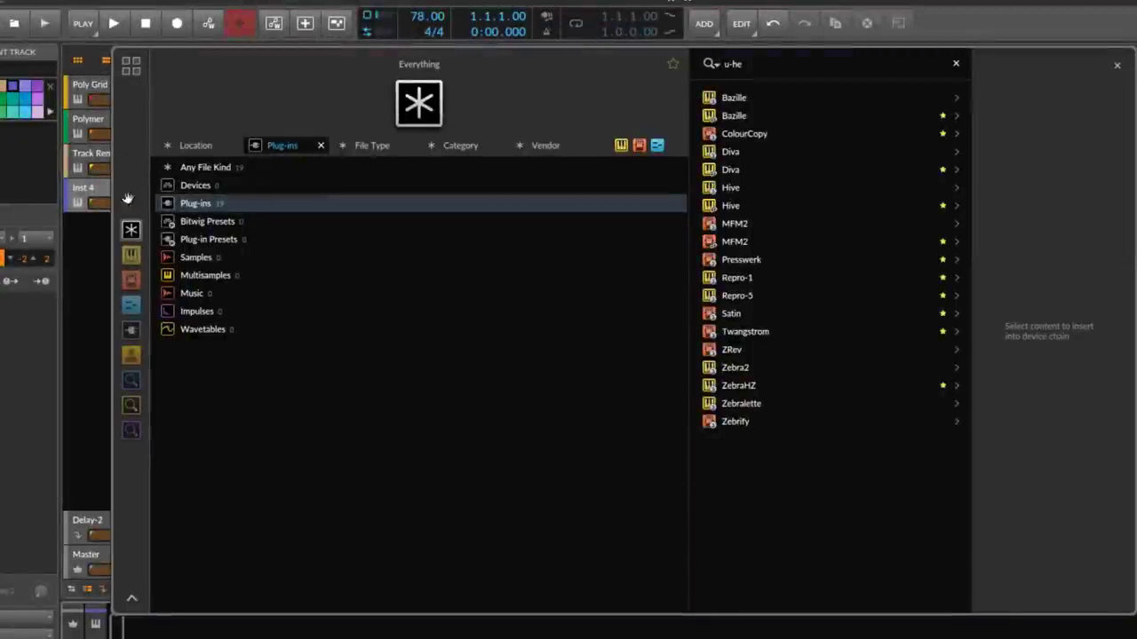
View the contents of the U-he Devicces collection and compare them with the same search under All Instruments
{"action": "left_click", "coordinate": [131, 430]}
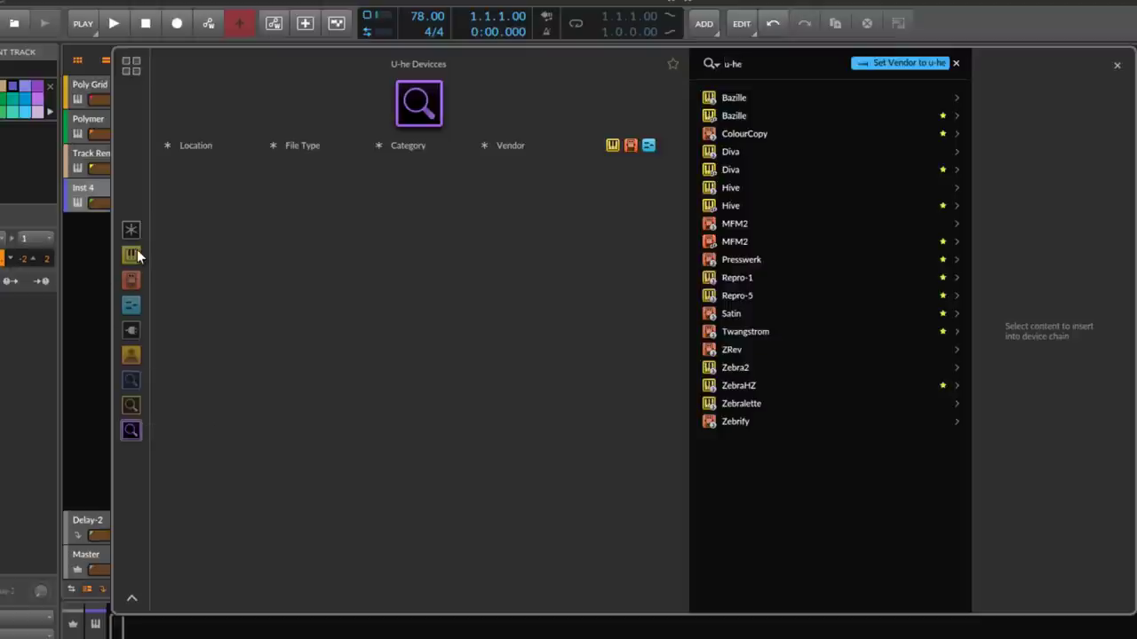
{"action": "left_click", "coordinate": [131, 254]}
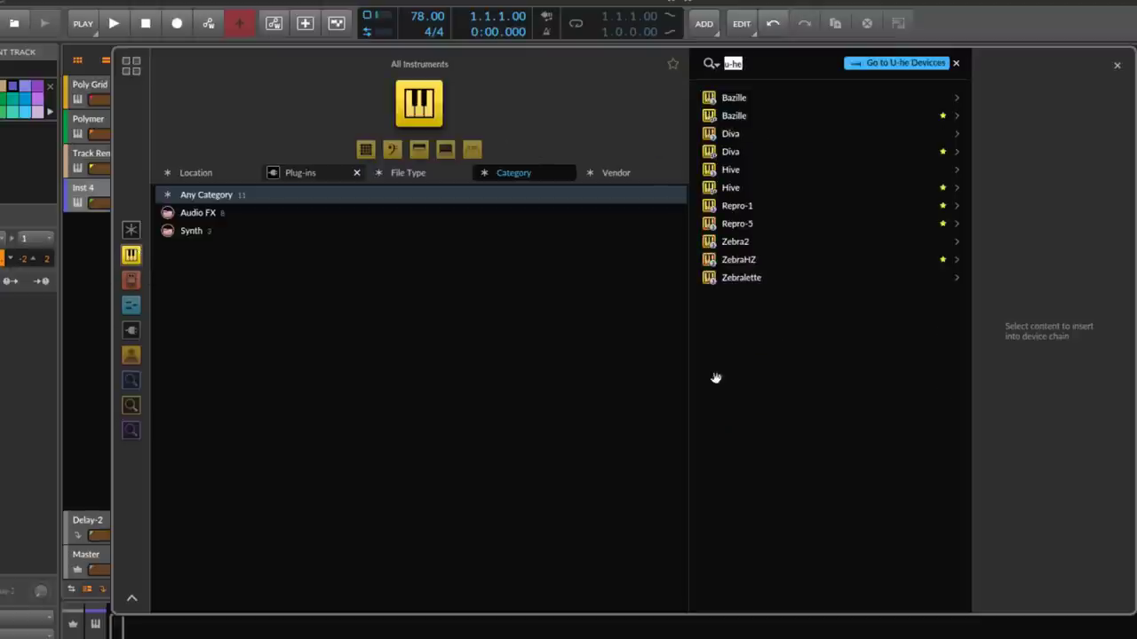
{"action": "left_click", "coordinate": [132, 431]}
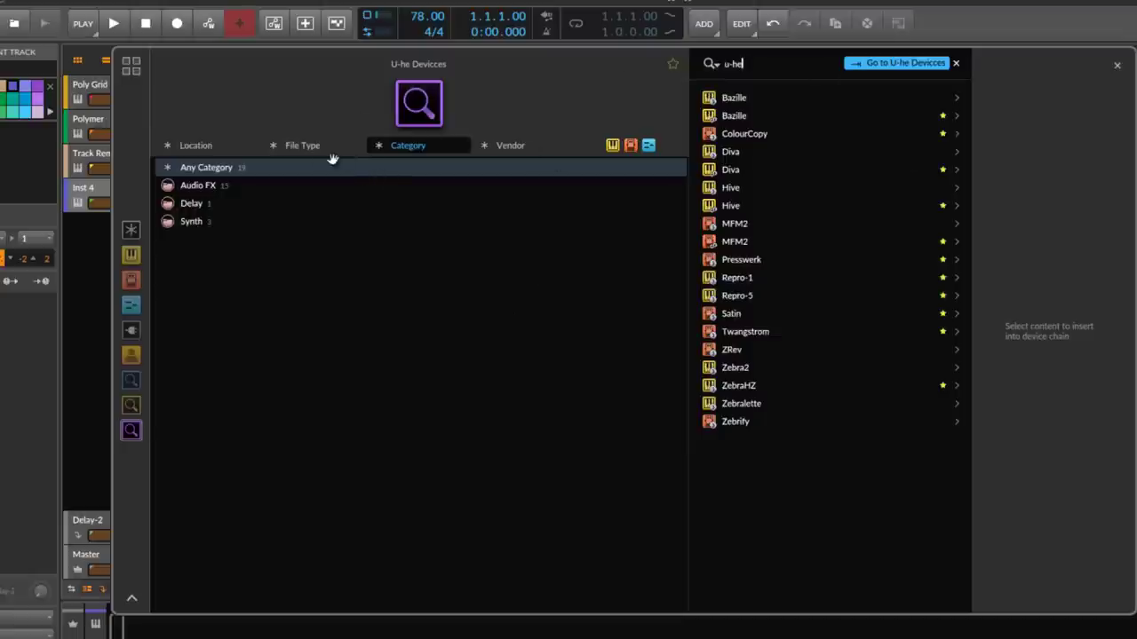
Return to the browser's collections overview and remove the U-he Devicces collection from the quick sources
{"action": "left_click", "coordinate": [135, 66]}
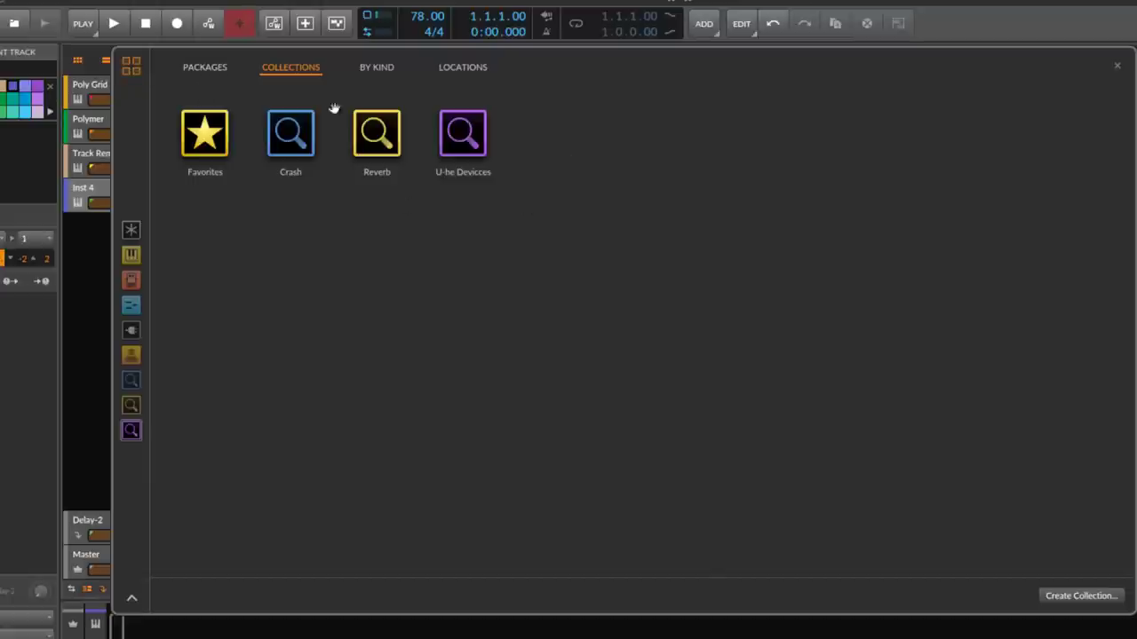
{"action": "right_click", "coordinate": [291, 131]}
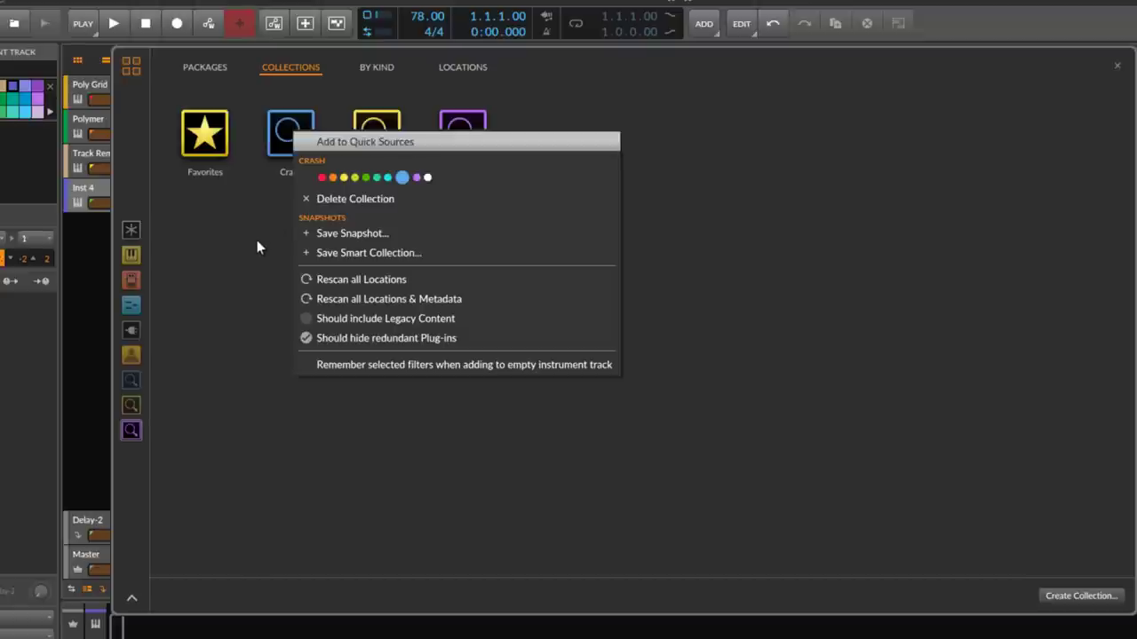
{"action": "left_click", "coordinate": [716, 93]}
{"action": "right_click", "coordinate": [463, 134]}
{"action": "right_click", "coordinate": [130, 431]}
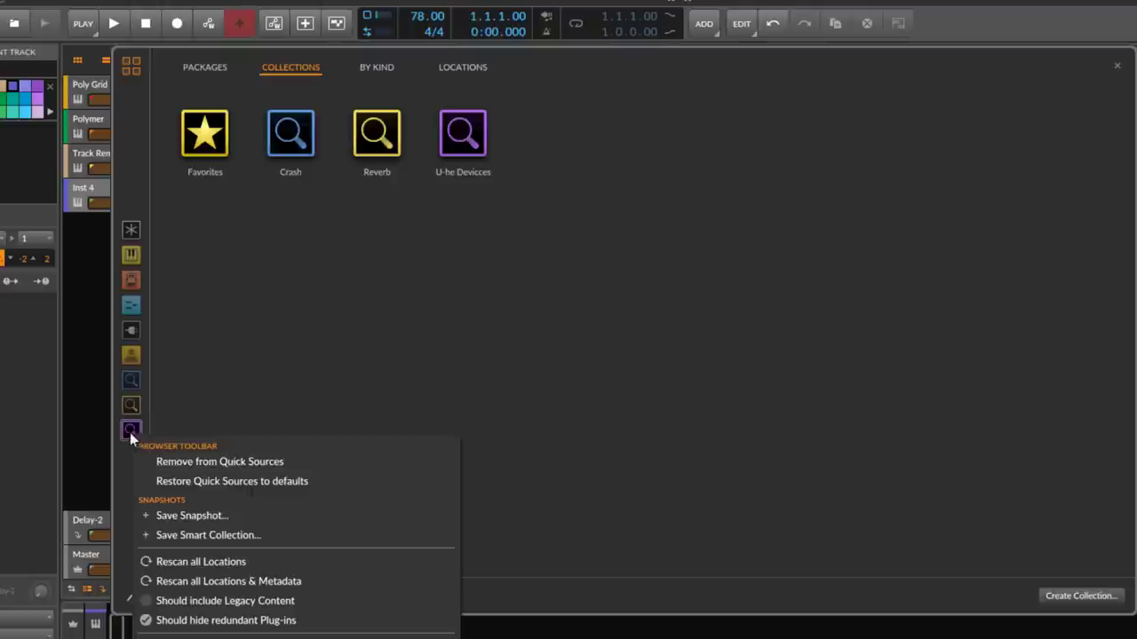
{"action": "left_click", "coordinate": [212, 459]}
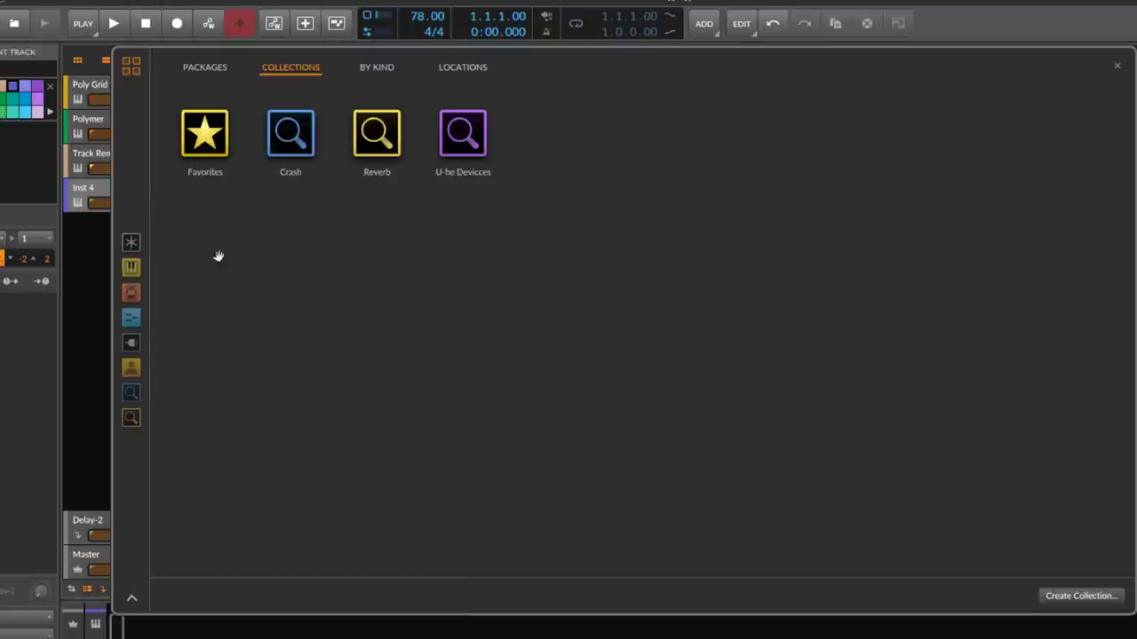
Add the U-he Devicces collection back to the quick sources and try reordering it around the Reverb collection
{"action": "right_click", "coordinate": [459, 127]}
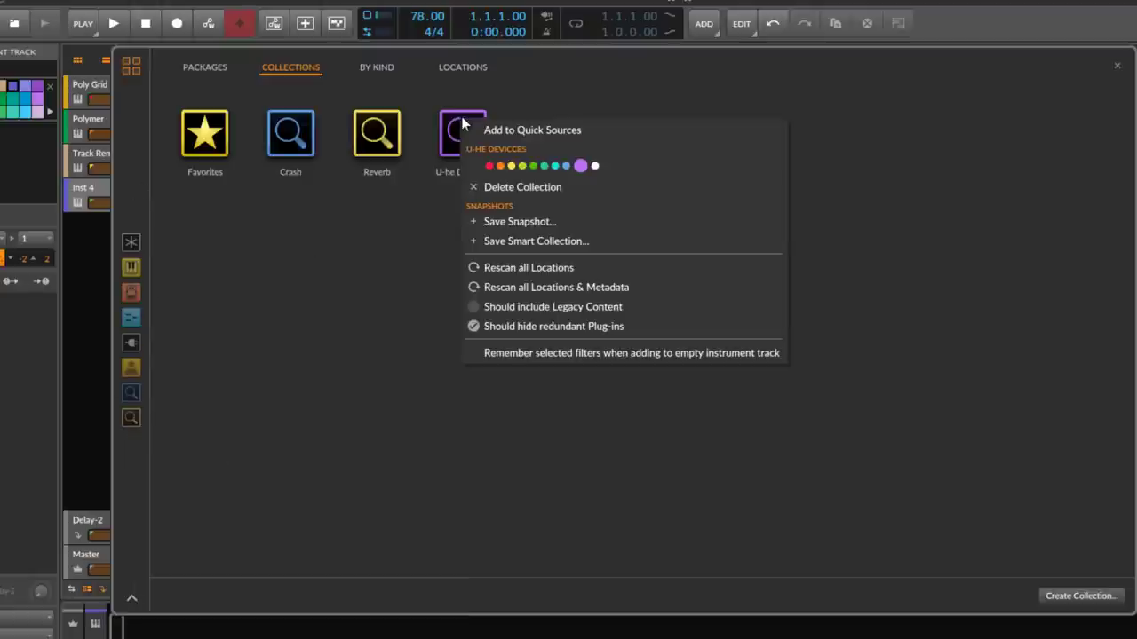
{"action": "left_click", "coordinate": [590, 128]}
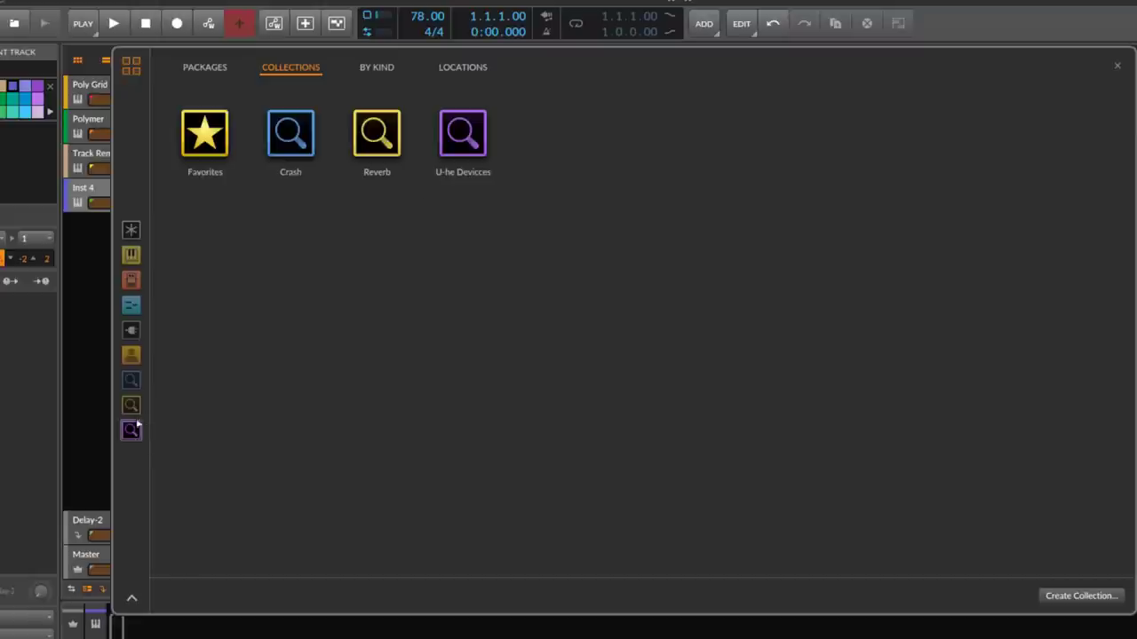
{"action": "left_click_drag", "start_coordinate": [140, 401], "coordinate": [133, 405]}
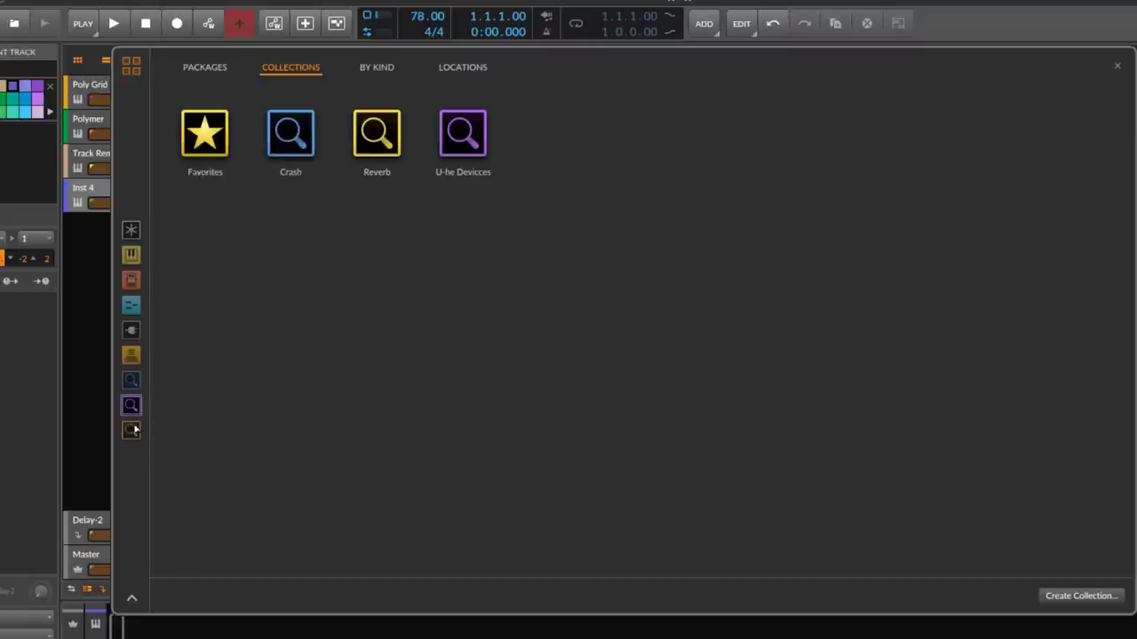
{"action": "left_click_drag", "start_coordinate": [132, 435], "coordinate": [131, 401]}
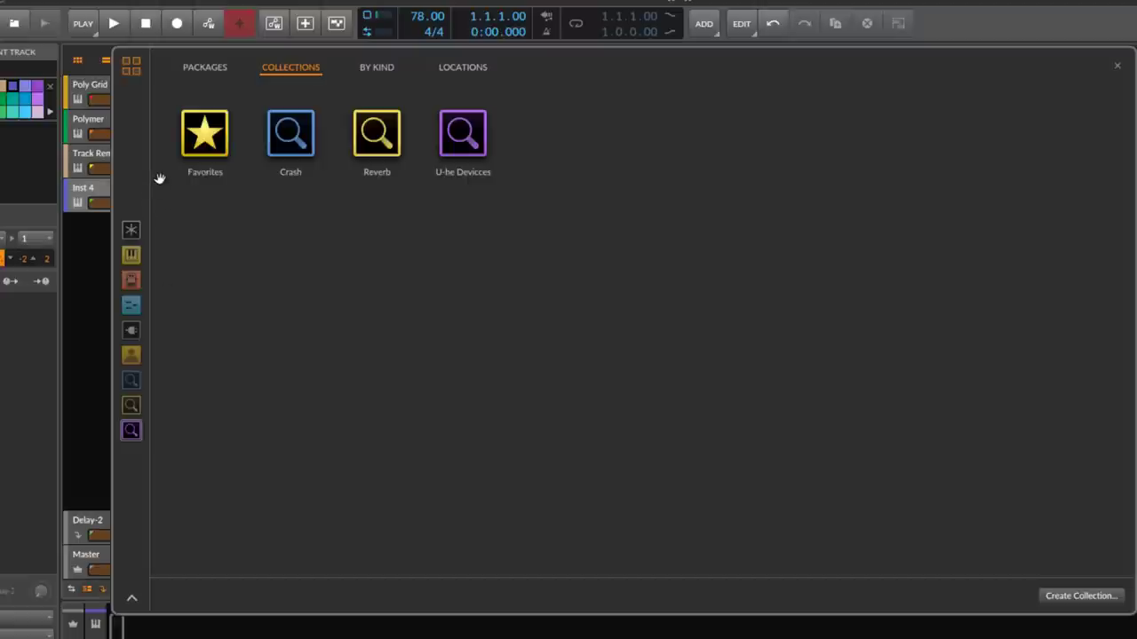
Remove the Note FX and My Library sources from the quick sources
{"action": "right_click", "coordinate": [130, 308]}
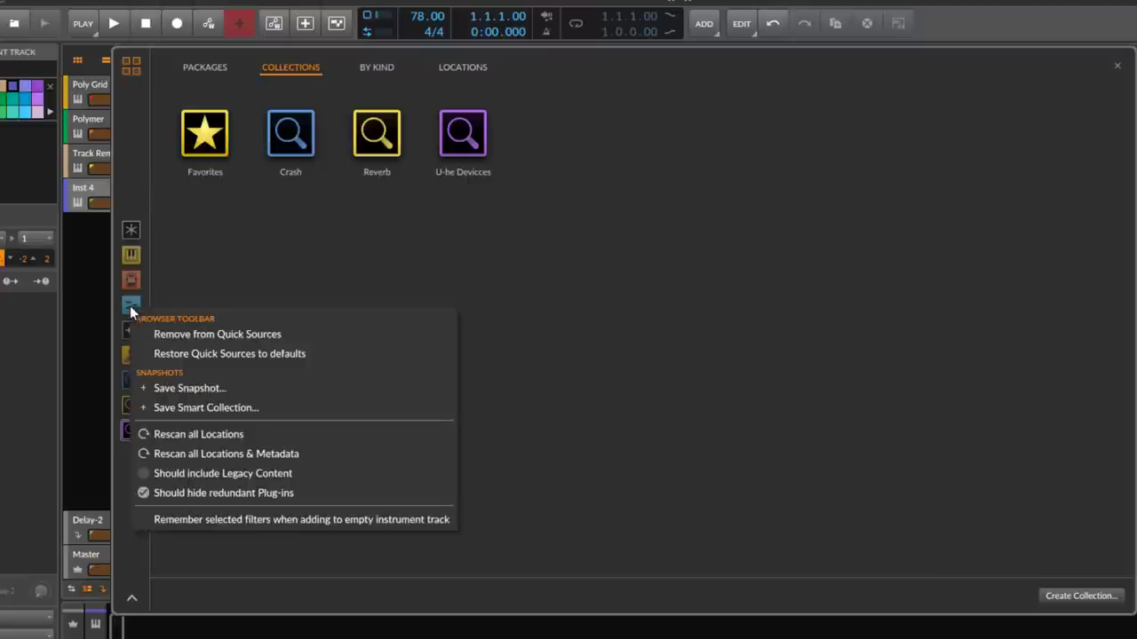
{"action": "left_click", "coordinate": [209, 333]}
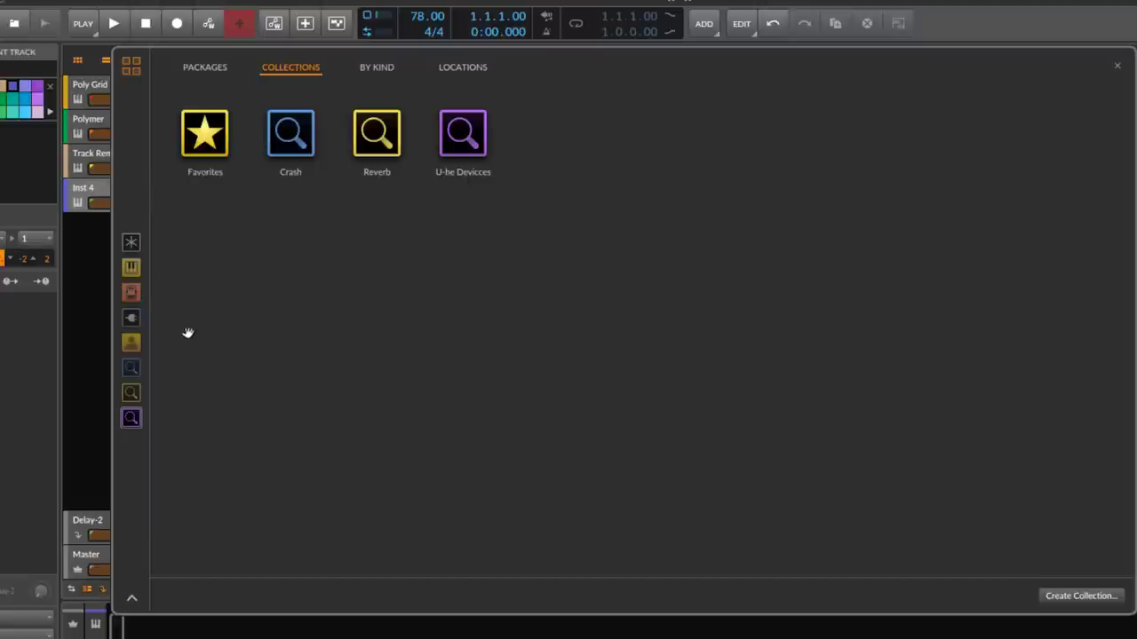
{"action": "left_click", "coordinate": [131, 344]}
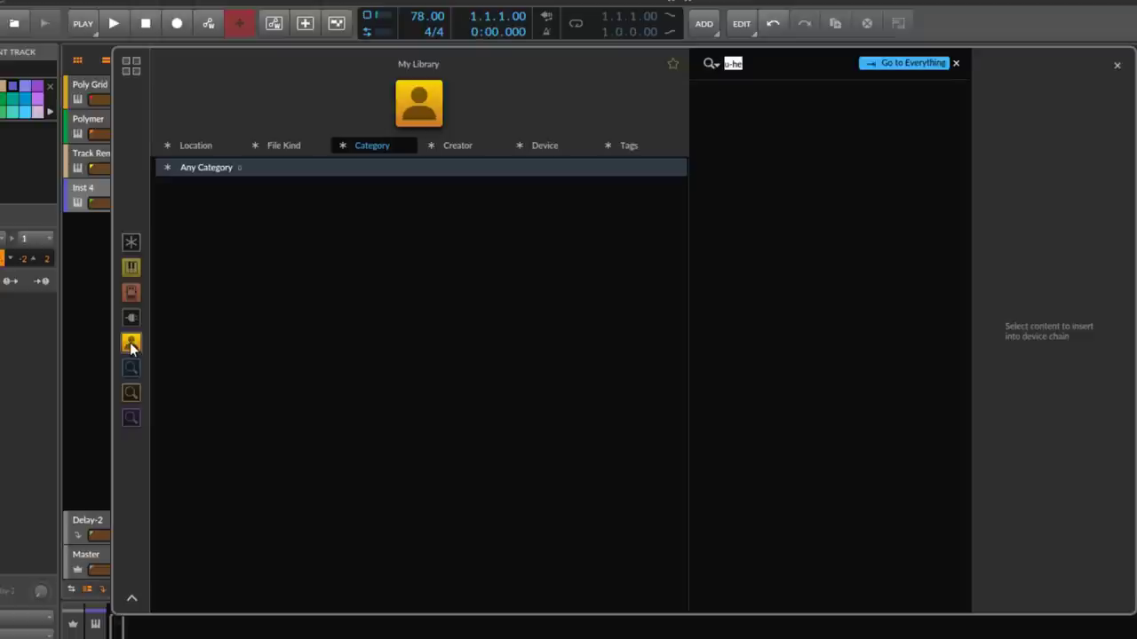
{"action": "right_click", "coordinate": [130, 346]}
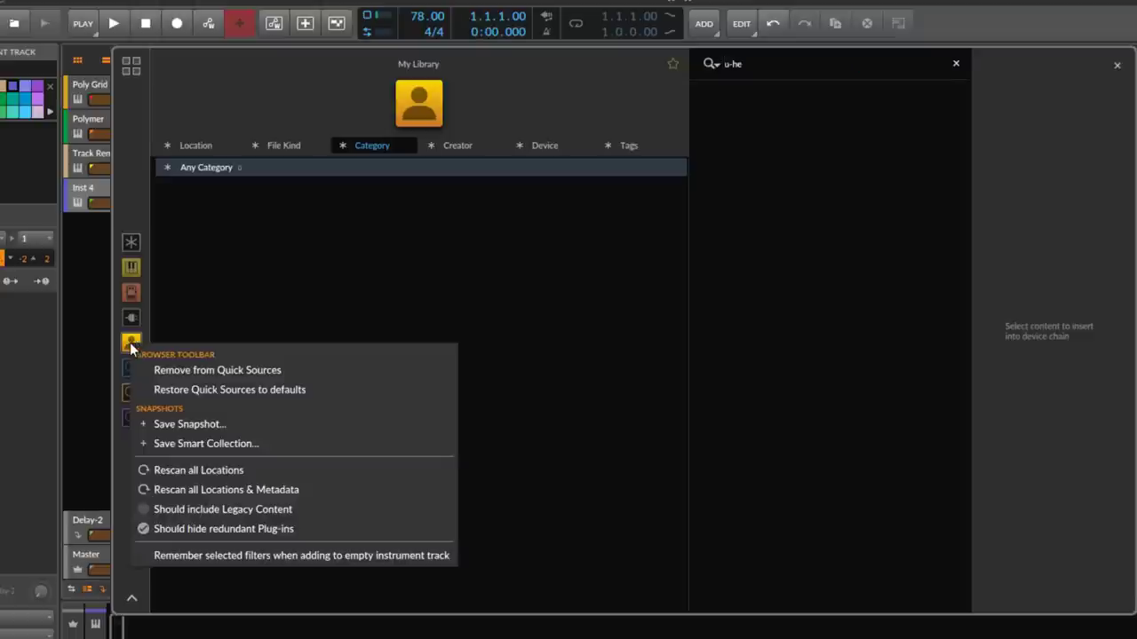
{"action": "left_click", "coordinate": [190, 367]}
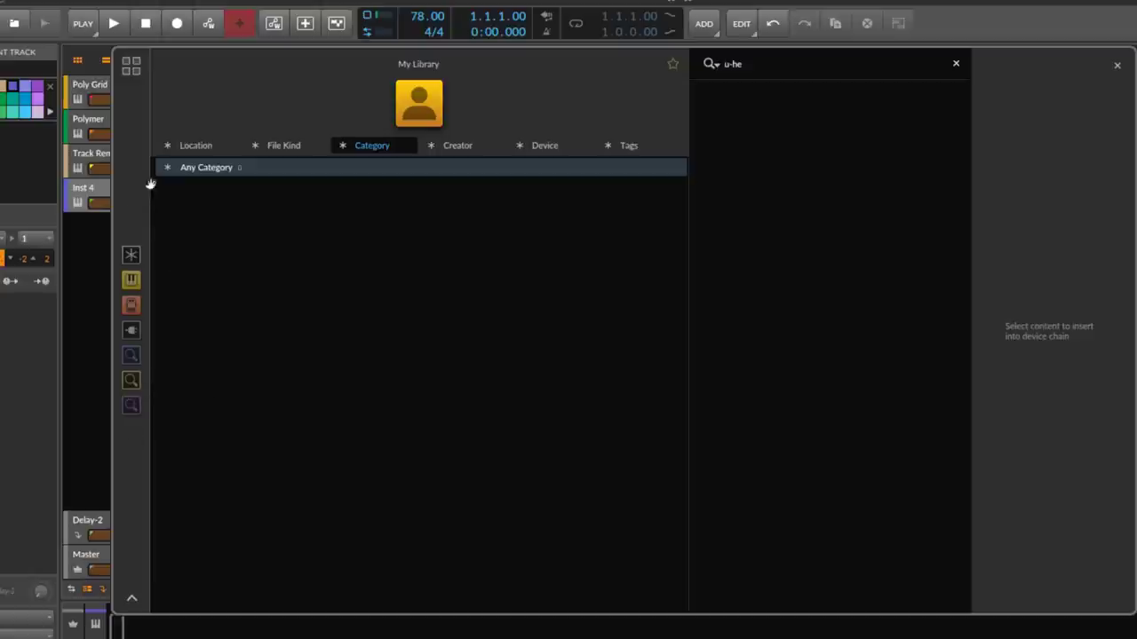
Look through the Bitwig, Artists and Partners sound packages in the browser overview
{"action": "left_click", "coordinate": [130, 65]}
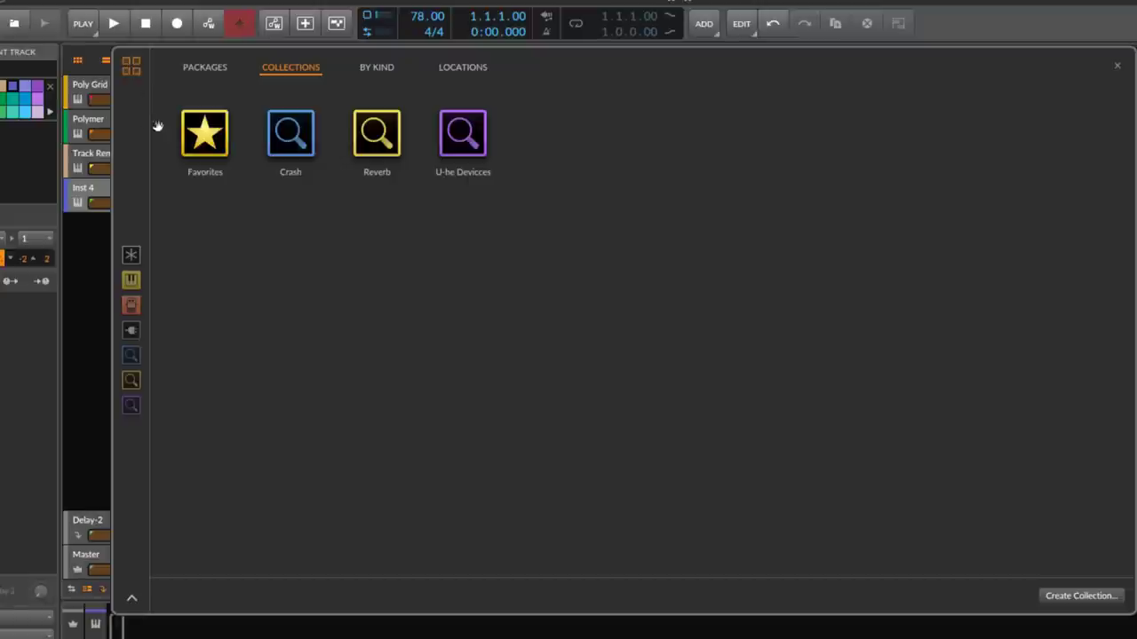
{"action": "left_click", "coordinate": [210, 67]}
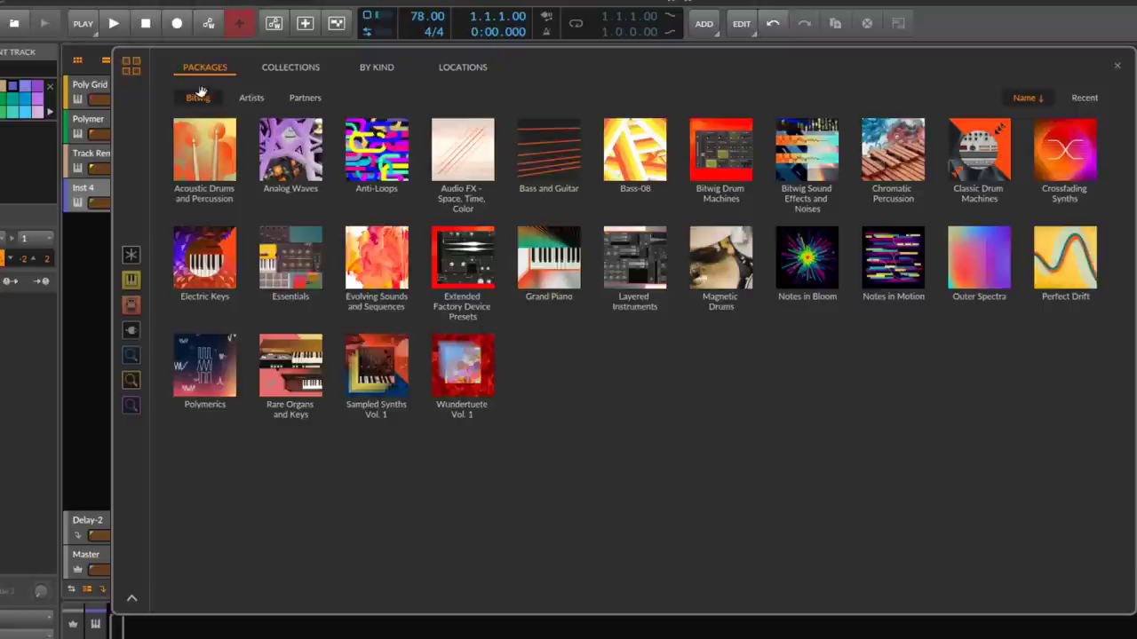
{"action": "left_click", "coordinate": [248, 97]}
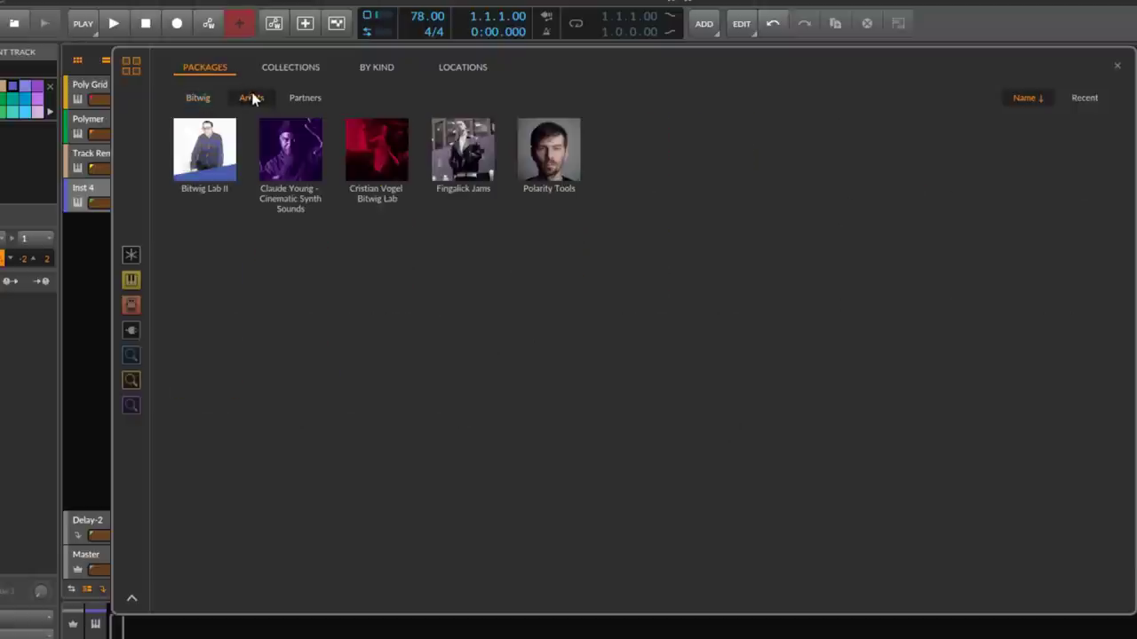
{"action": "left_click", "coordinate": [306, 98]}
{"action": "left_click", "coordinate": [195, 99]}
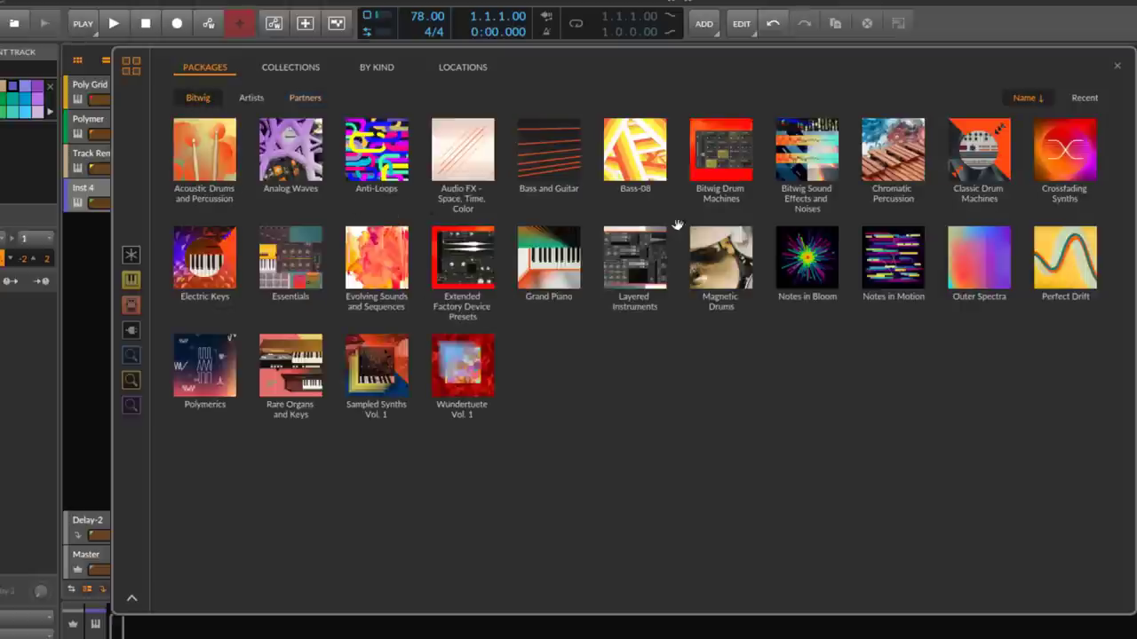
Open the Bass-08 package, clear the search text and look through the package contents
{"action": "left_click", "coordinate": [627, 153]}
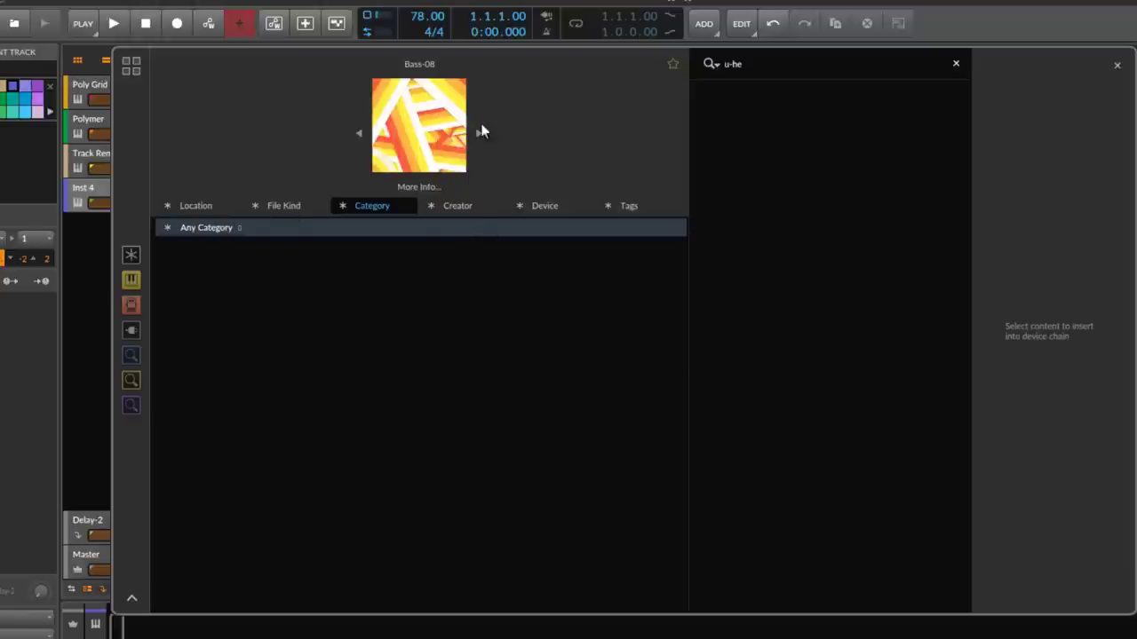
{"action": "left_click", "coordinate": [955, 66]}
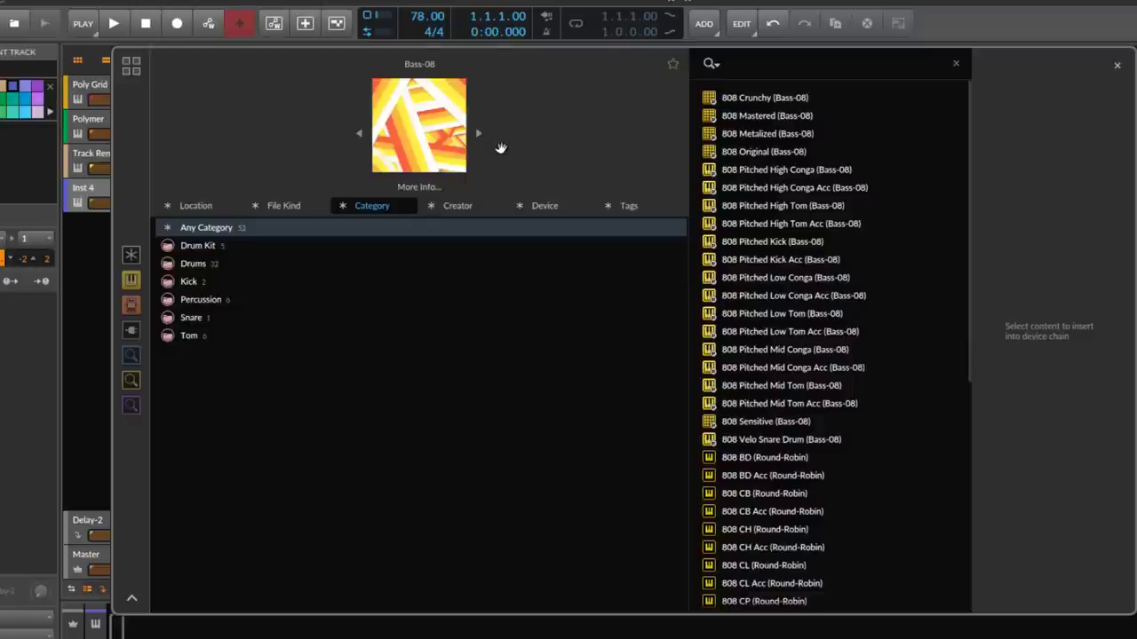
{"action": "scroll", "coordinate": [826, 469], "scroll_direction": "down", "scroll_amount": 6}
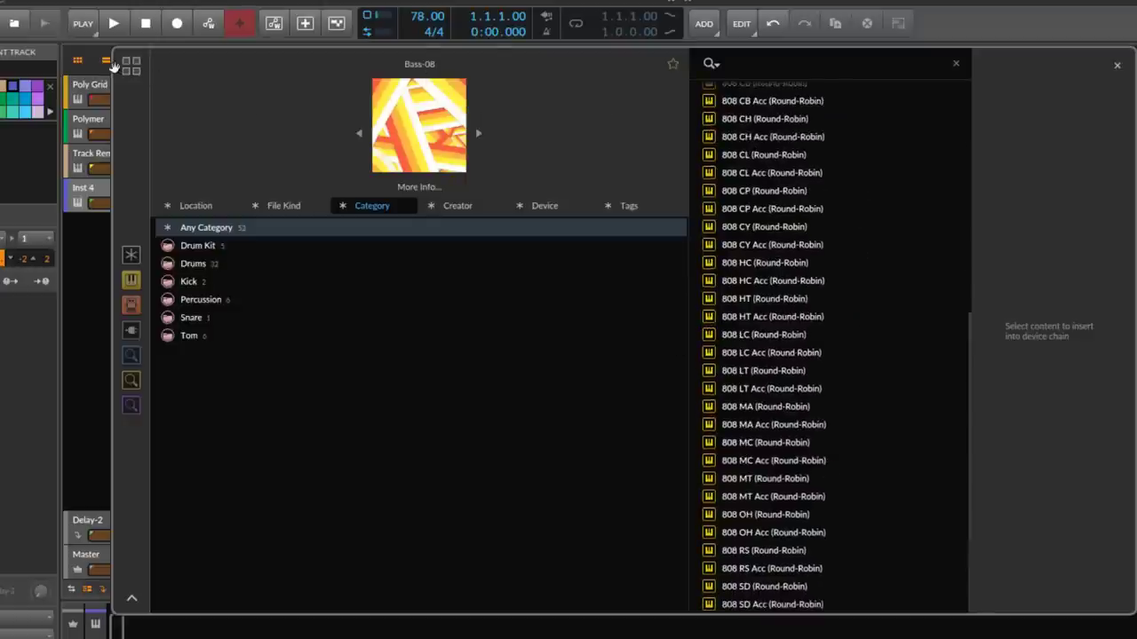
Look through the browser's collections, kinds and locations overviews, including the options for the Novation Anniversary Soundpack location
{"action": "left_click", "coordinate": [131, 65]}
{"action": "left_click", "coordinate": [291, 67]}
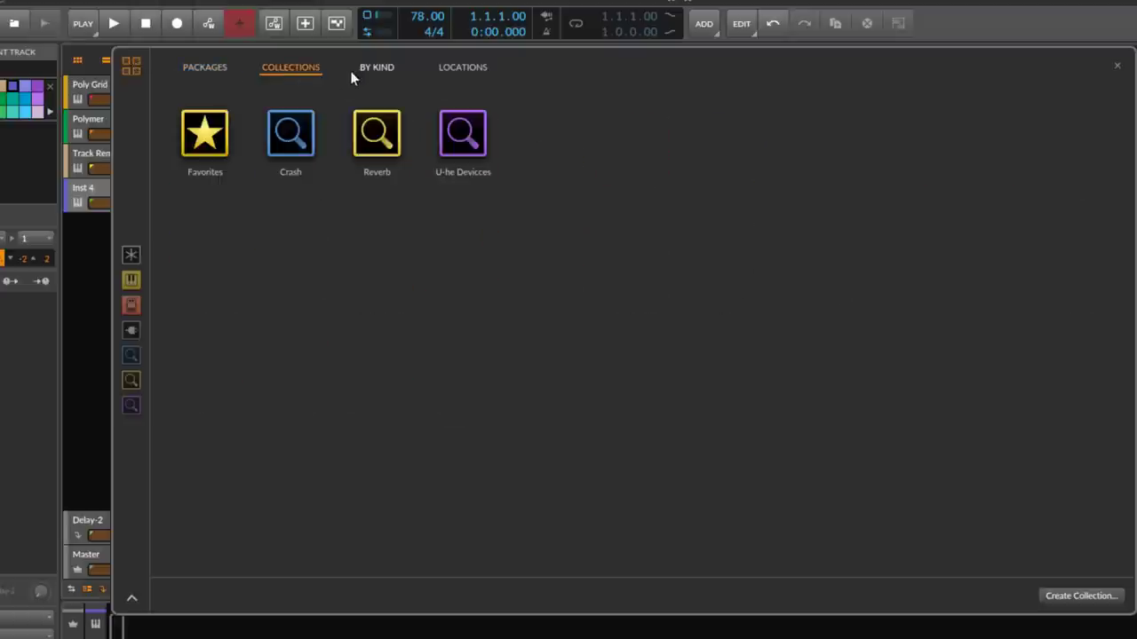
{"action": "left_click", "coordinate": [381, 67]}
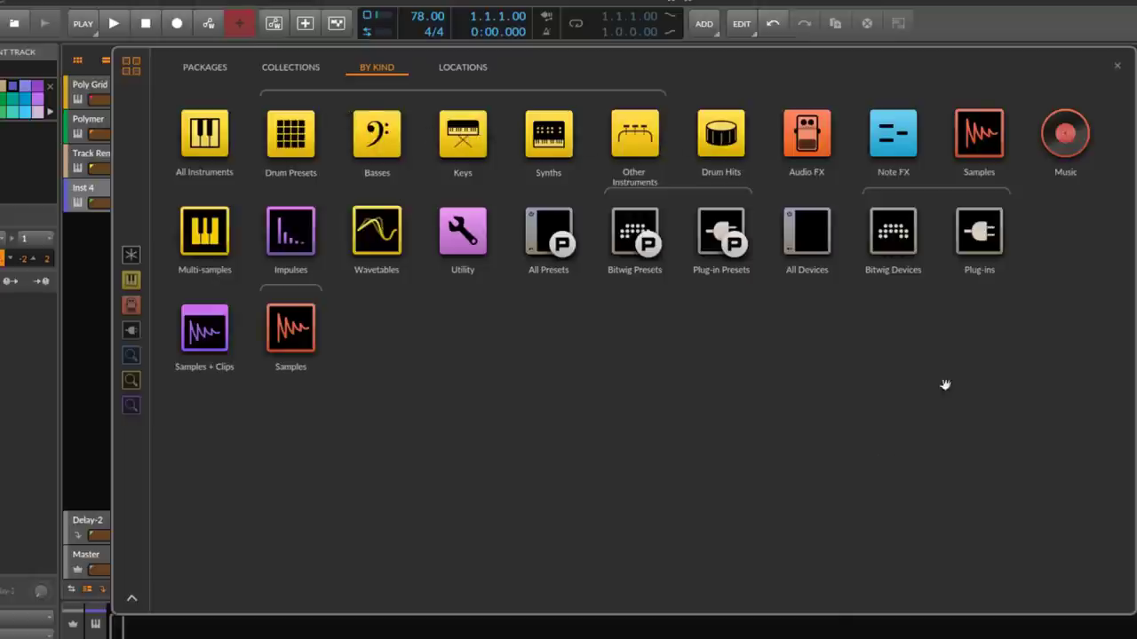
{"action": "left_click", "coordinate": [474, 67]}
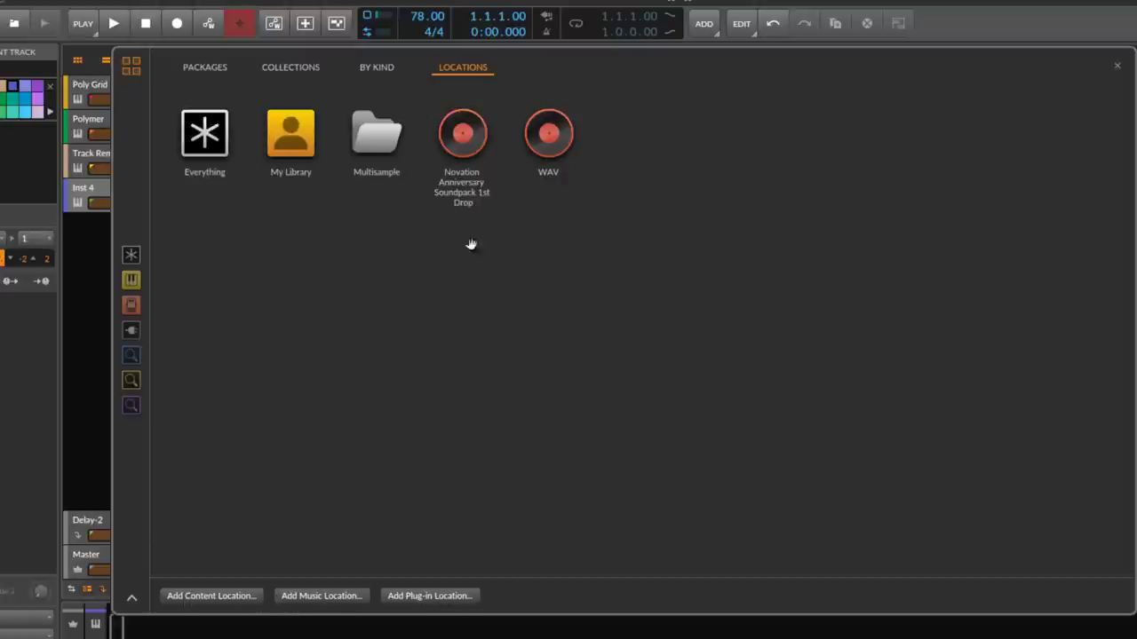
{"action": "right_click", "coordinate": [469, 133]}
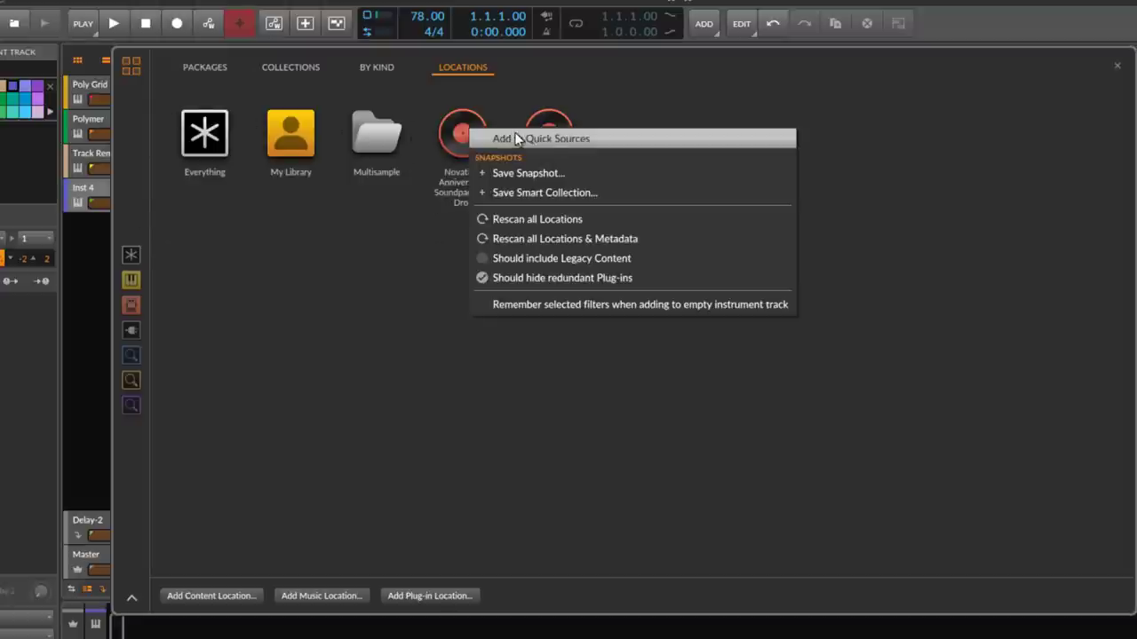
{"action": "left_click", "coordinate": [254, 295]}
Add the Analog Waves package to the quick sources and close the browser
{"action": "left_click", "coordinate": [204, 67]}
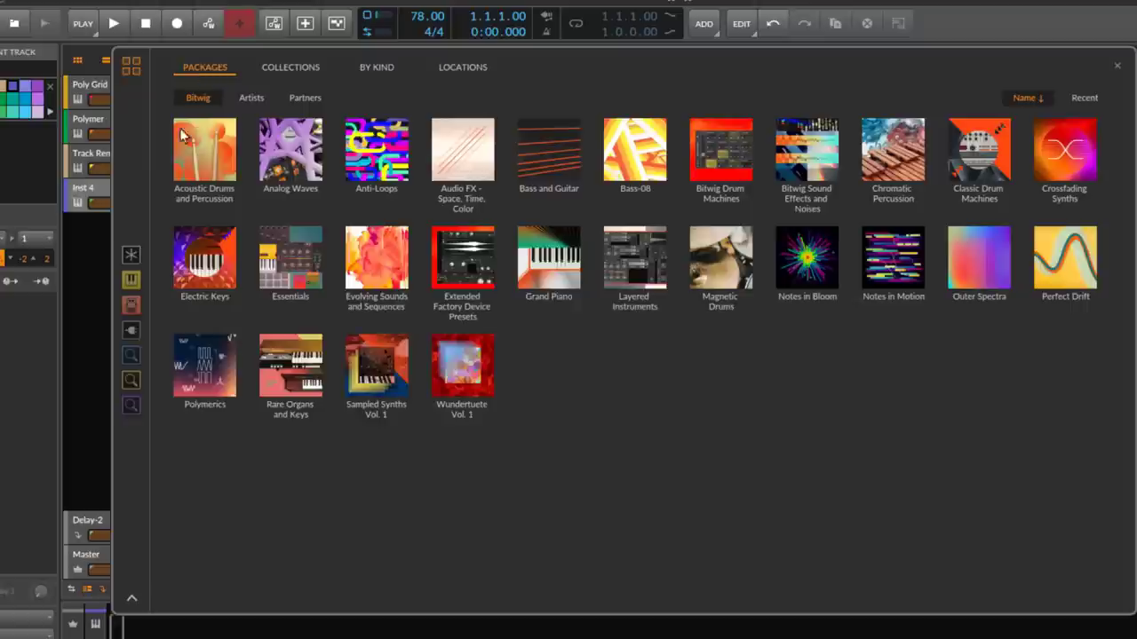
{"action": "right_click", "coordinate": [286, 151]}
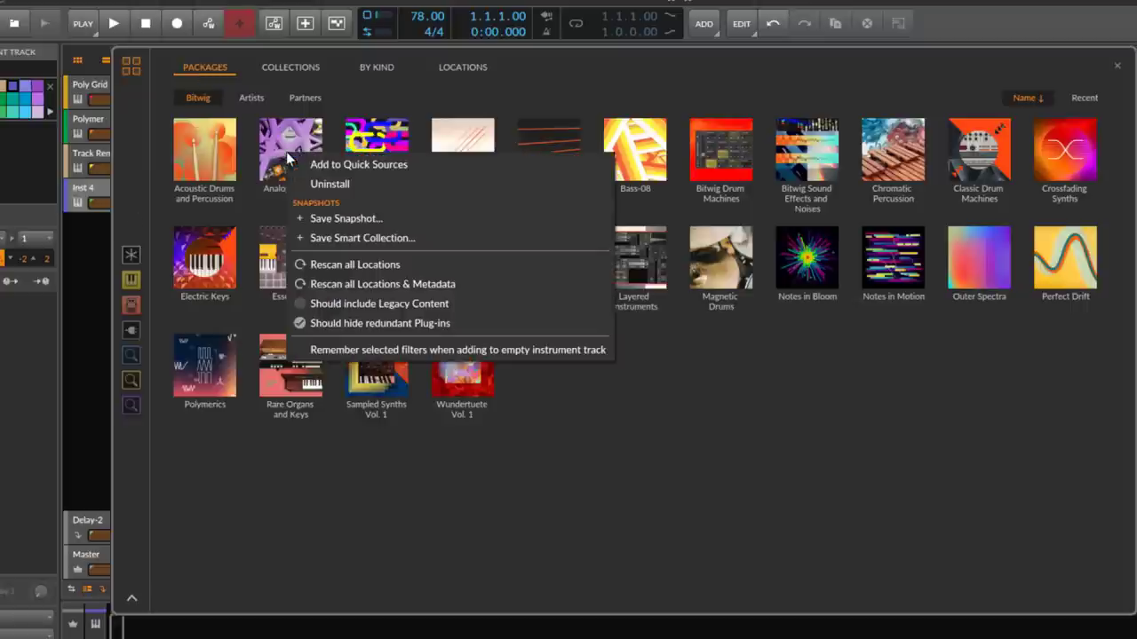
{"action": "left_click", "coordinate": [336, 167]}
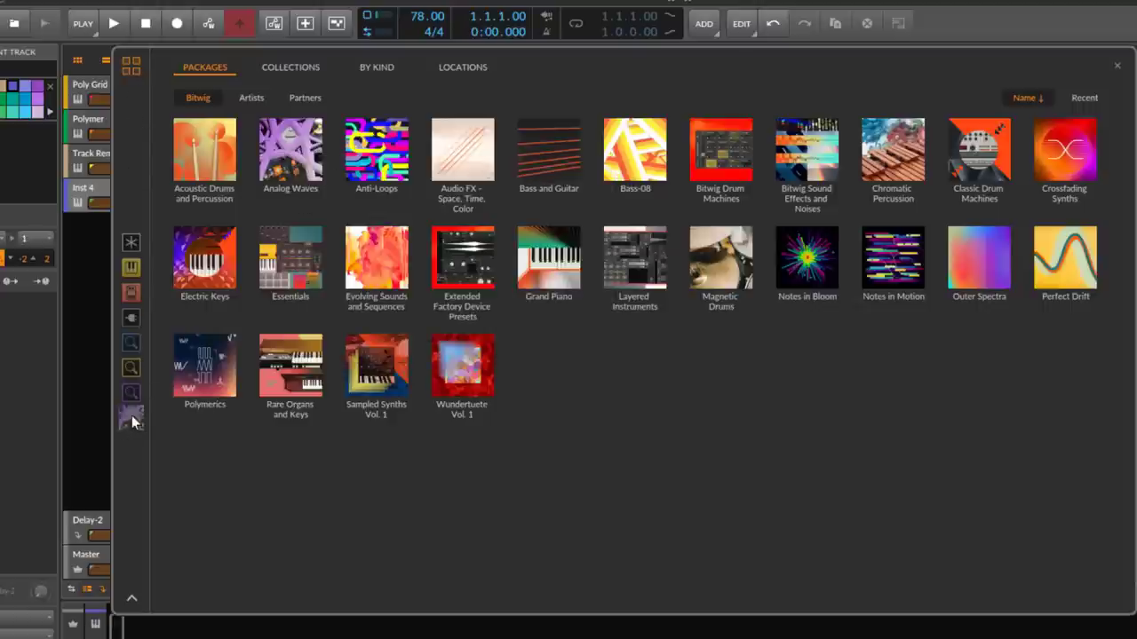
{"action": "left_click_drag", "start_coordinate": [131, 420], "coordinate": [983, 283]}
{"action": "left_click", "coordinate": [1117, 65]}
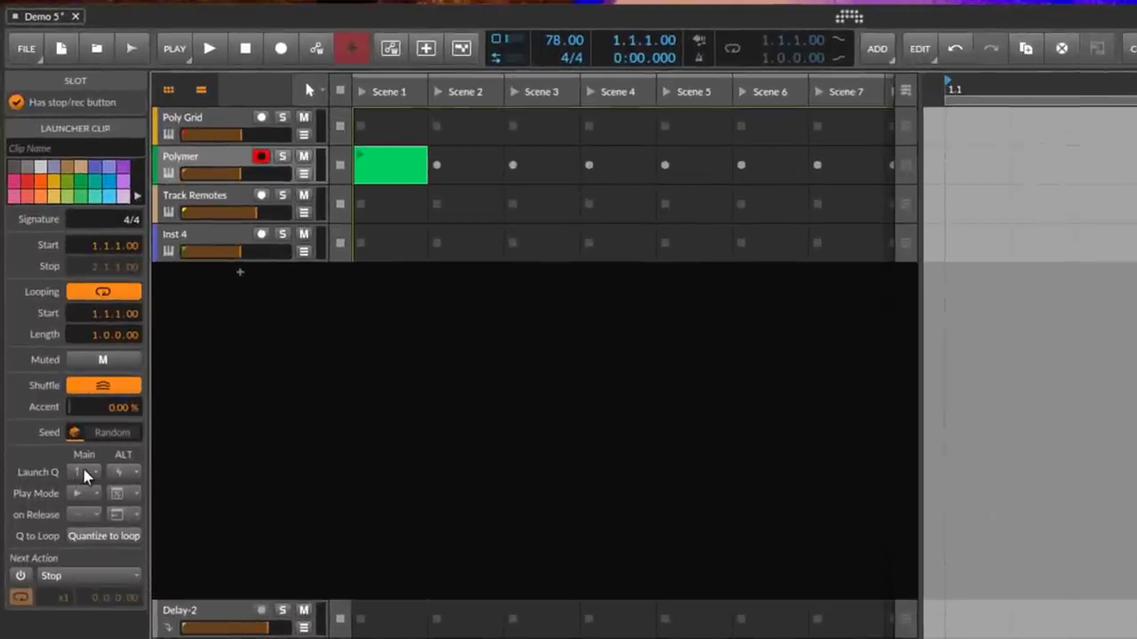
Examine the main and ALT launch quantization options for the launcher clip on the Polymer track
{"action": "left_click", "coordinate": [86, 473]}
{"action": "left_click", "coordinate": [83, 473]}
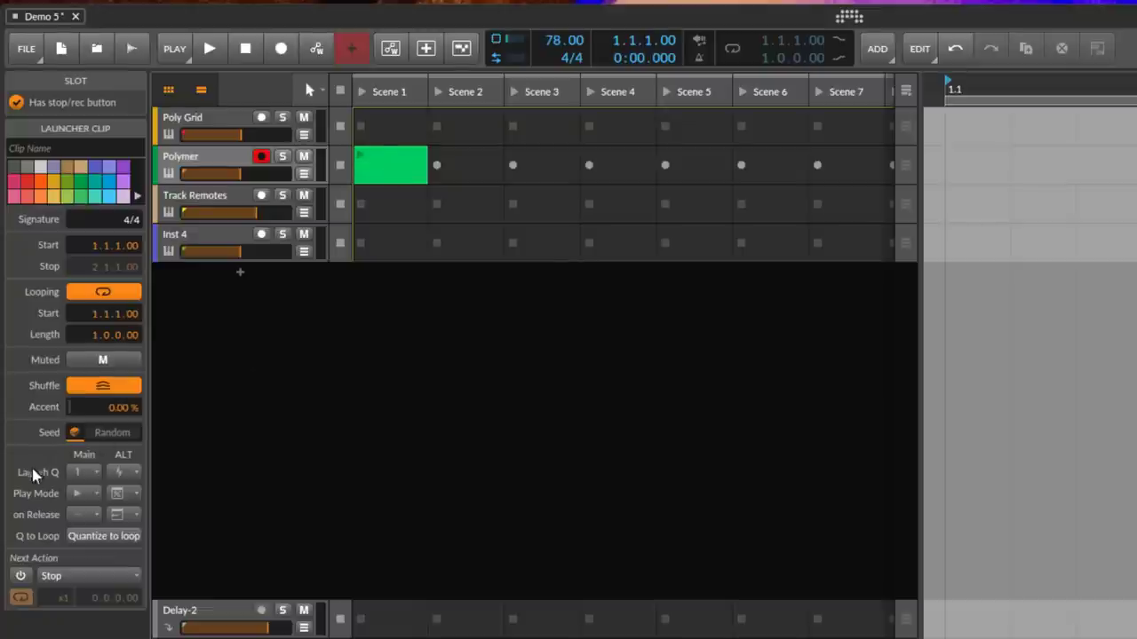
{"action": "left_click", "coordinate": [132, 480]}
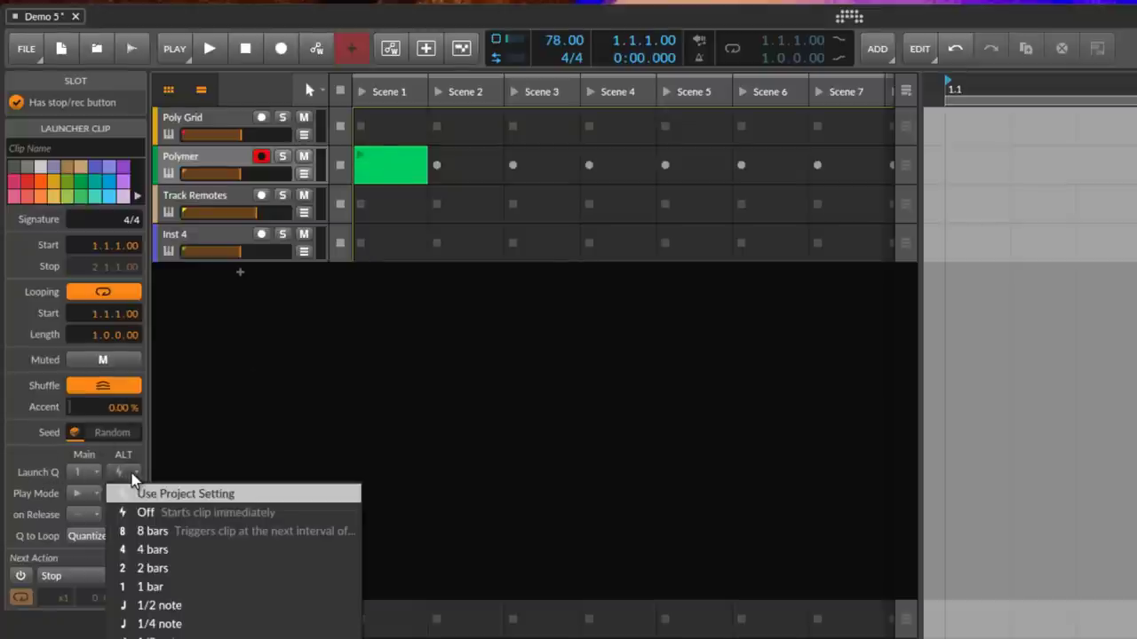
{"action": "key", "text": "Down"}
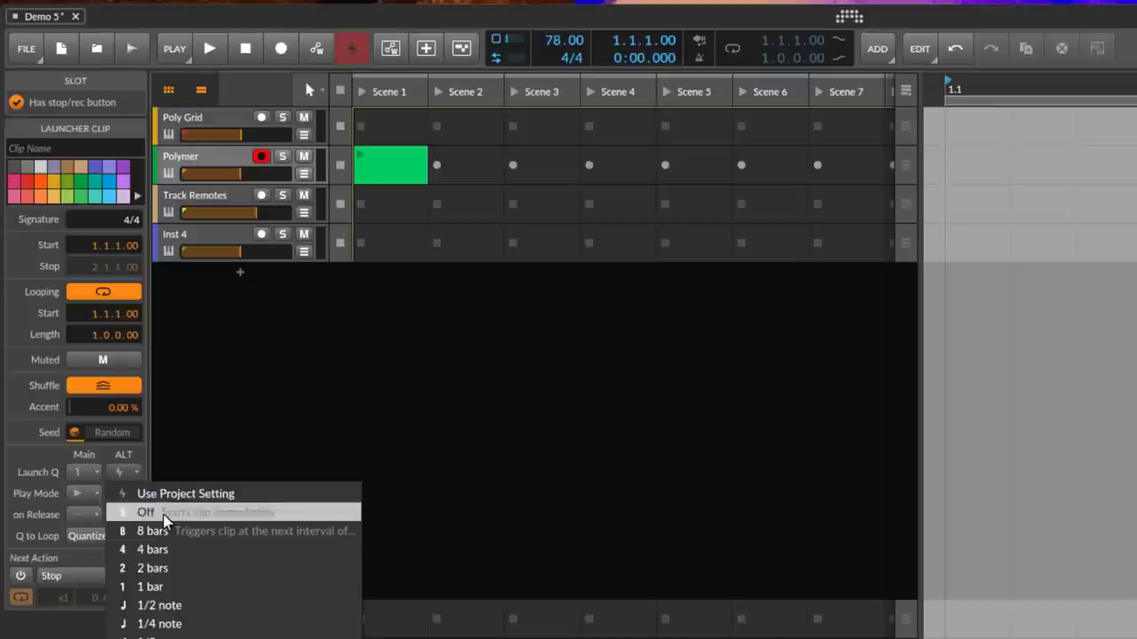
{"action": "left_click", "coordinate": [16, 480]}
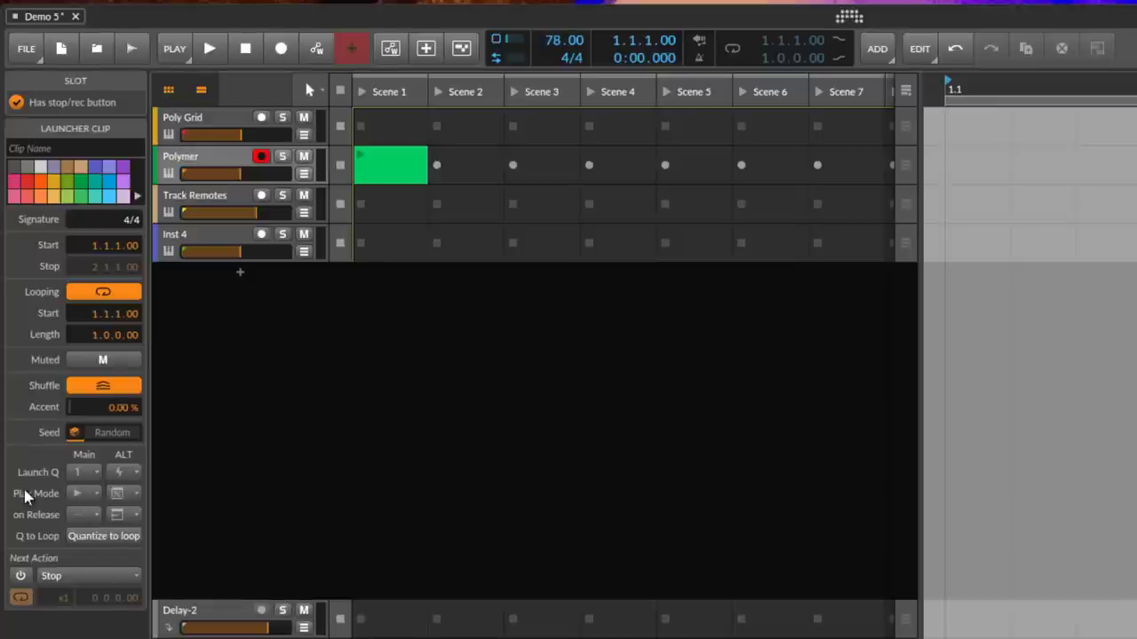
Examine the main and ALT play mode options and the main release action options for the launcher clip
{"action": "left_click", "coordinate": [84, 495]}
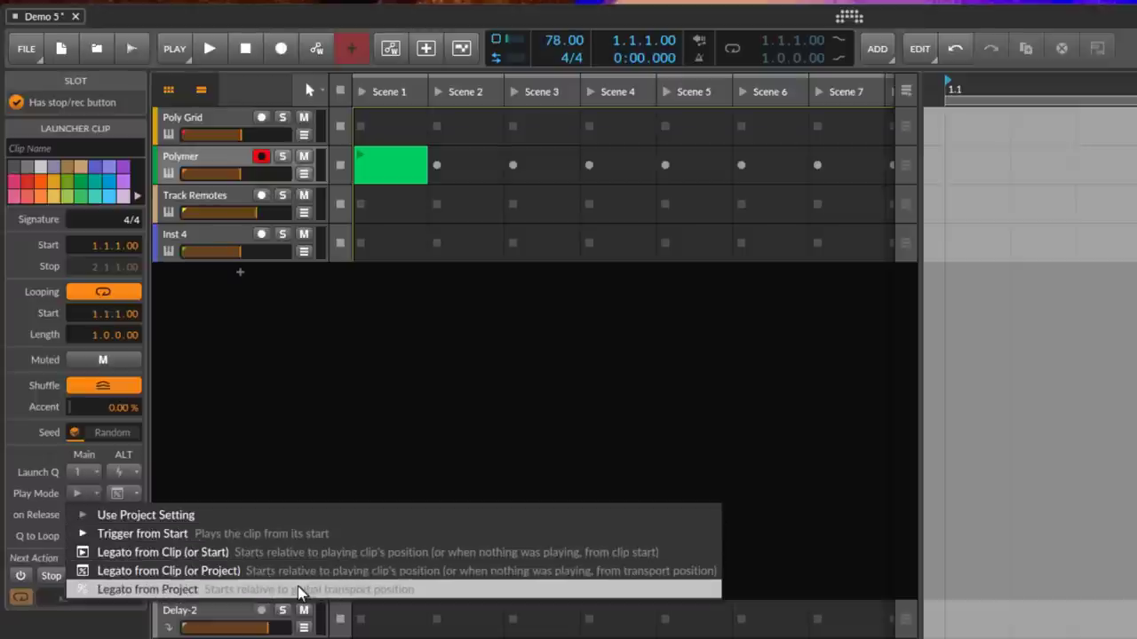
{"action": "left_click", "coordinate": [130, 496]}
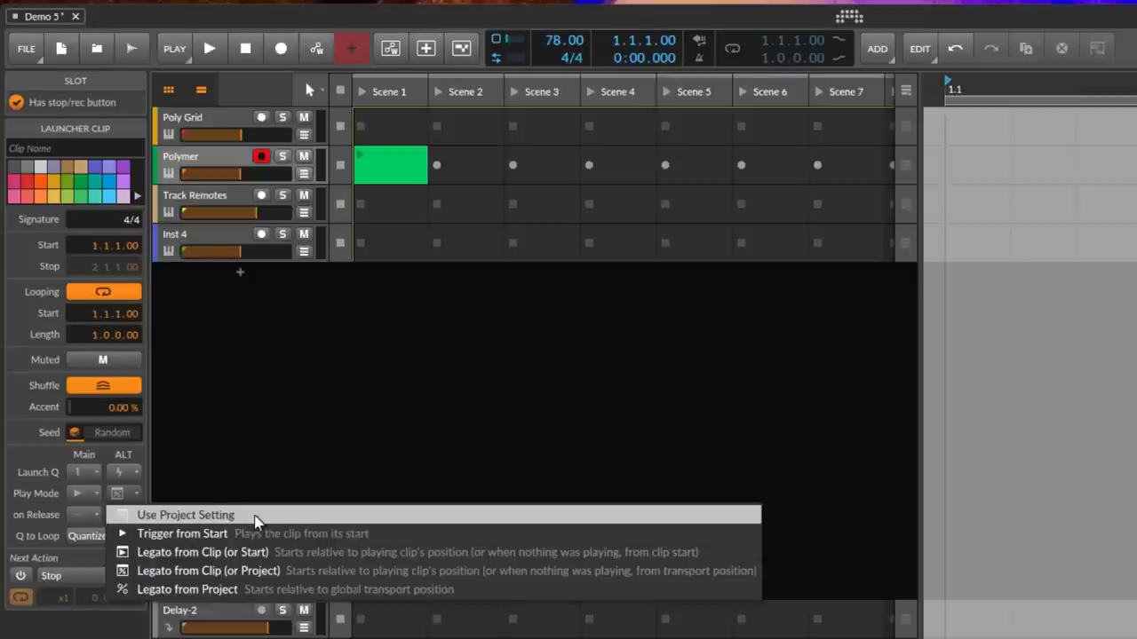
{"action": "left_click", "coordinate": [31, 509]}
{"action": "left_click", "coordinate": [129, 497]}
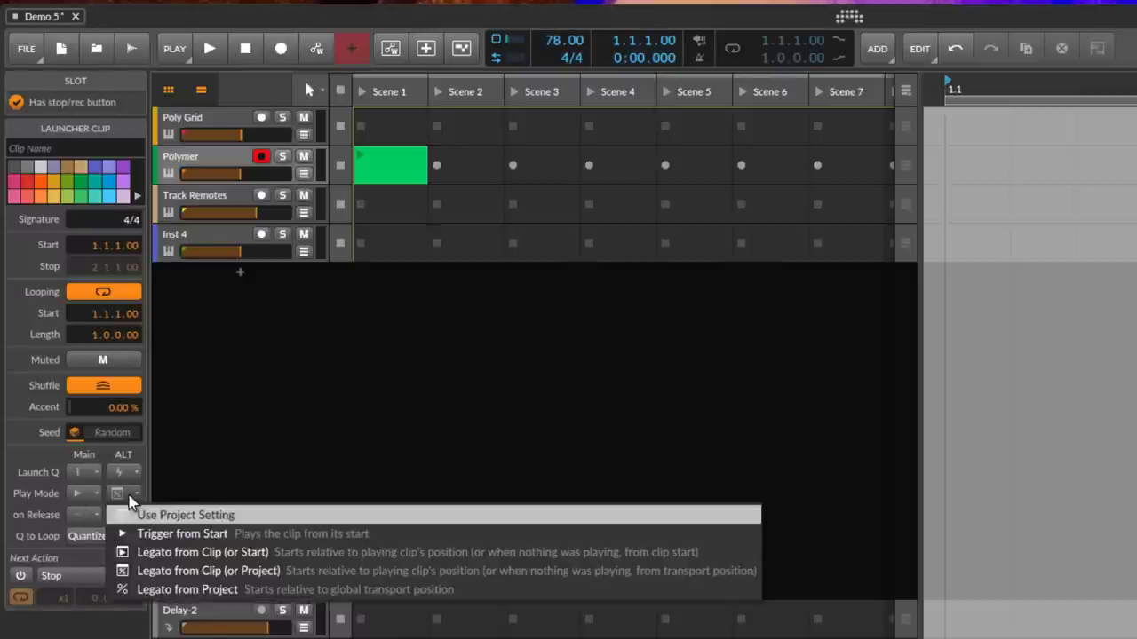
{"action": "left_click", "coordinate": [16, 517]}
{"action": "left_click", "coordinate": [89, 517]}
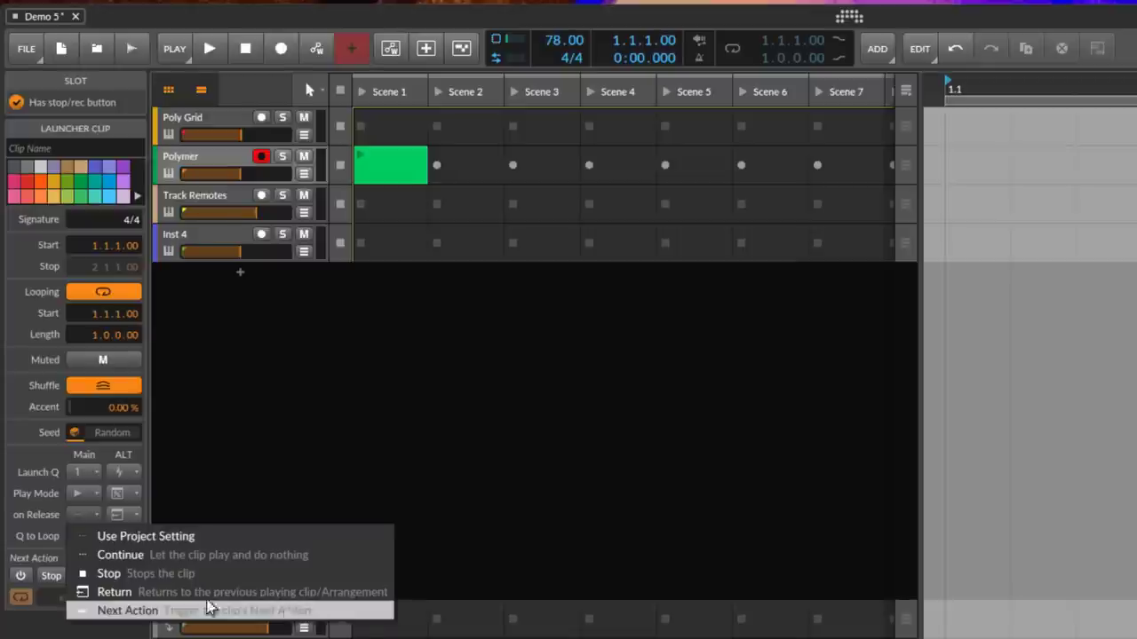
{"action": "left_click", "coordinate": [35, 530]}
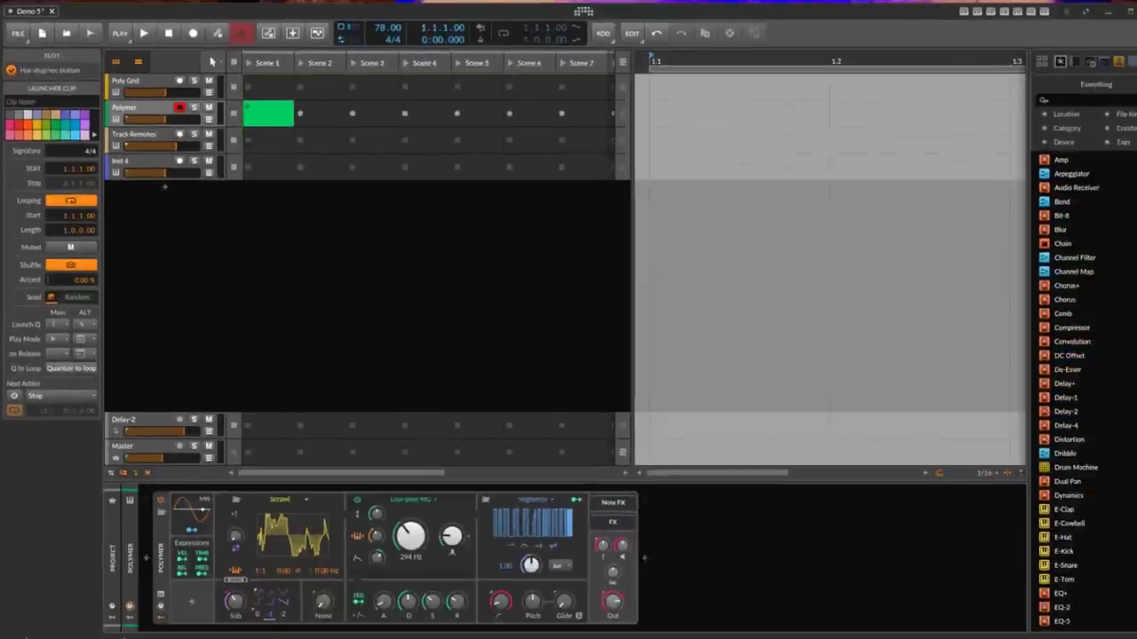
View the project's default clip launcher settings and the output monitoring settings
{"action": "left_click", "coordinate": [1079, 626]}
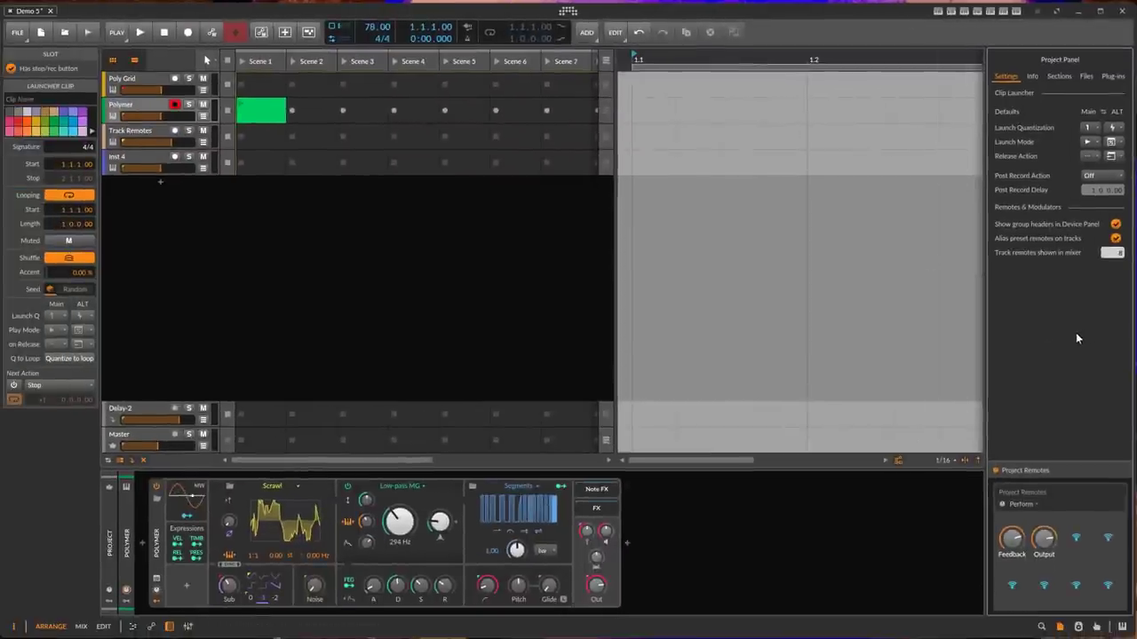
{"action": "left_click", "coordinate": [1079, 627]}
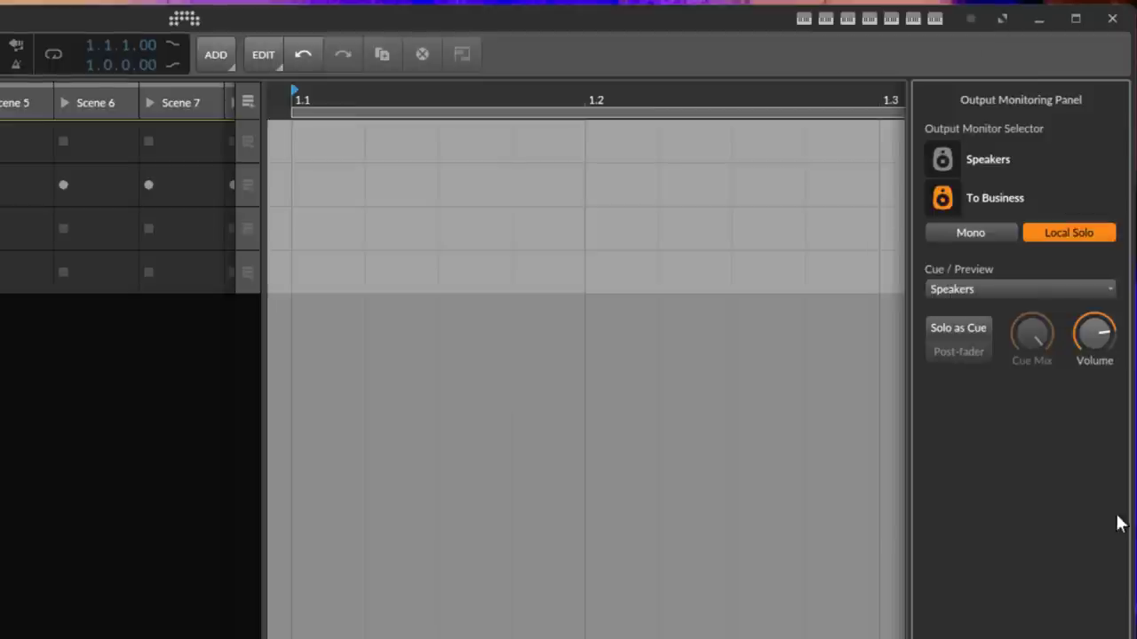
Look through the controller settings for X-Touch + Extender, TD-20X, XV-5080 and Push 2, and close them
{"action": "left_click", "coordinate": [886, 20]}
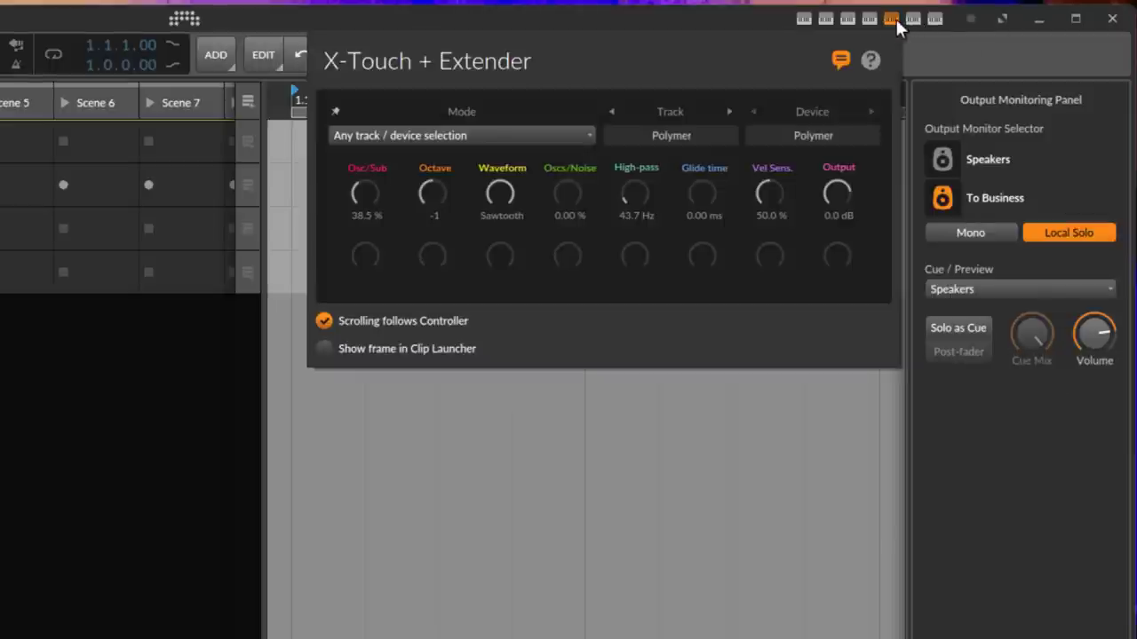
{"action": "left_click", "coordinate": [826, 19]}
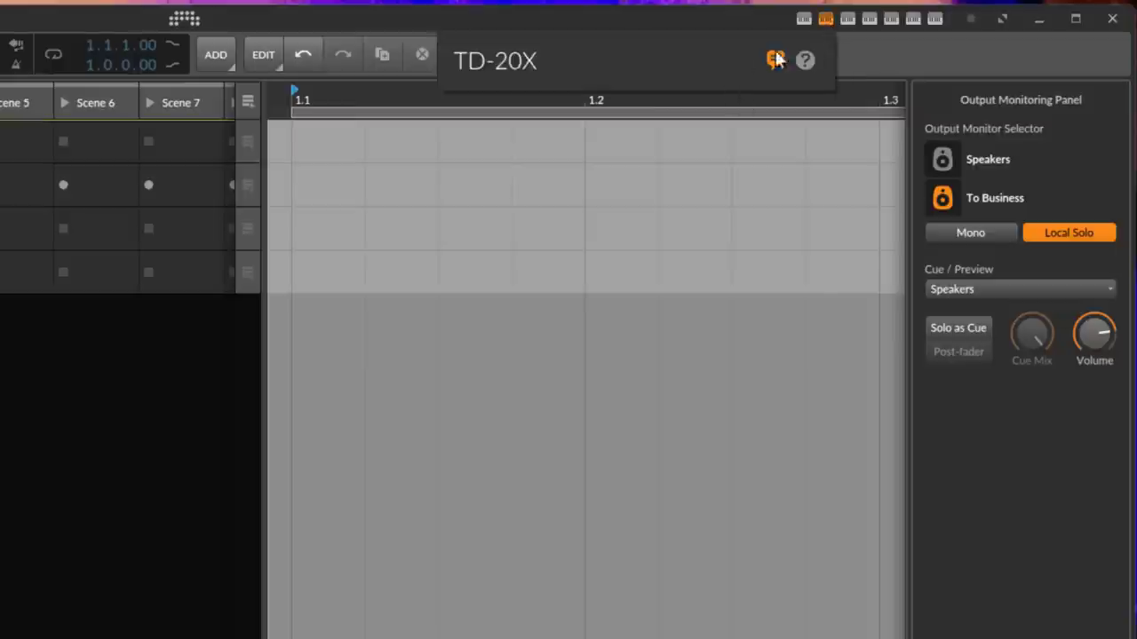
{"action": "left_click", "coordinate": [848, 18]}
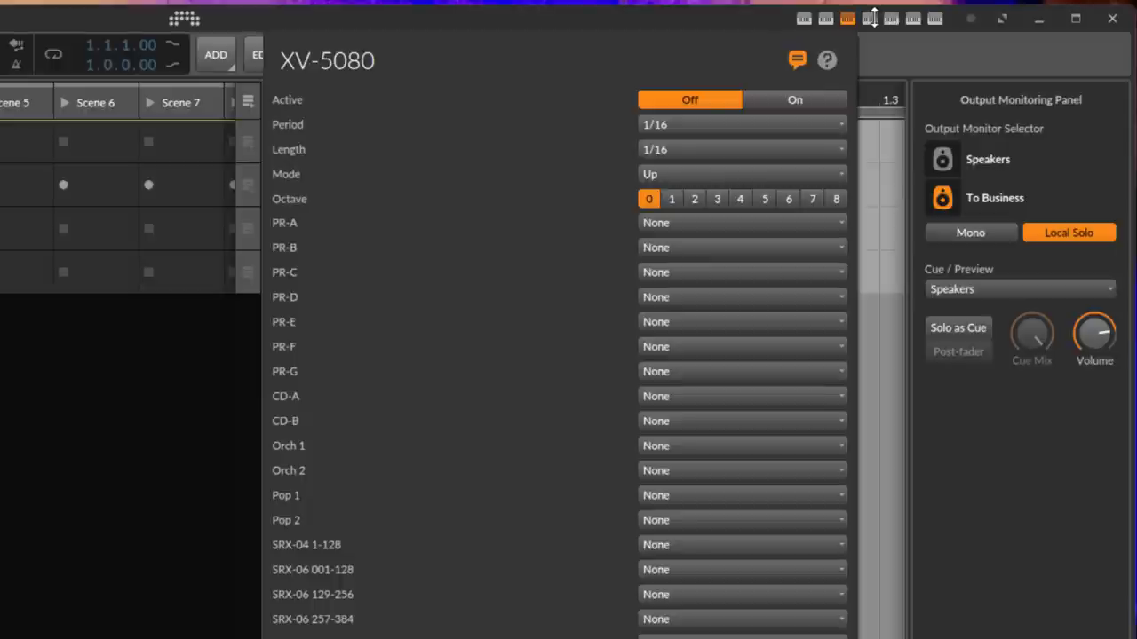
{"action": "left_click", "coordinate": [869, 19]}
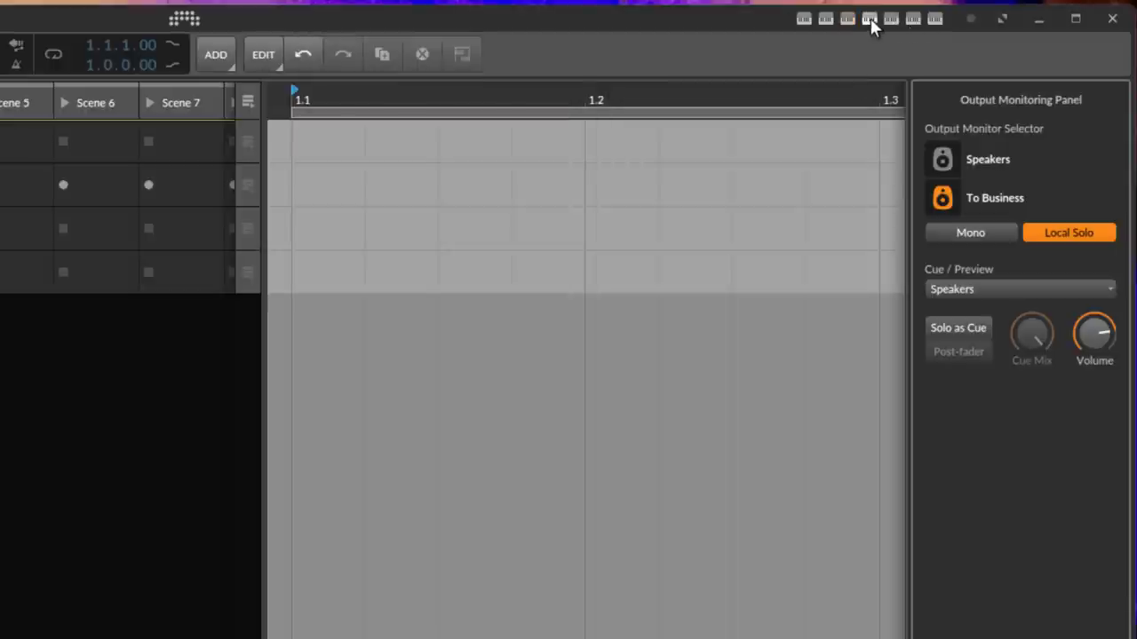
{"action": "left_click", "coordinate": [912, 19]}
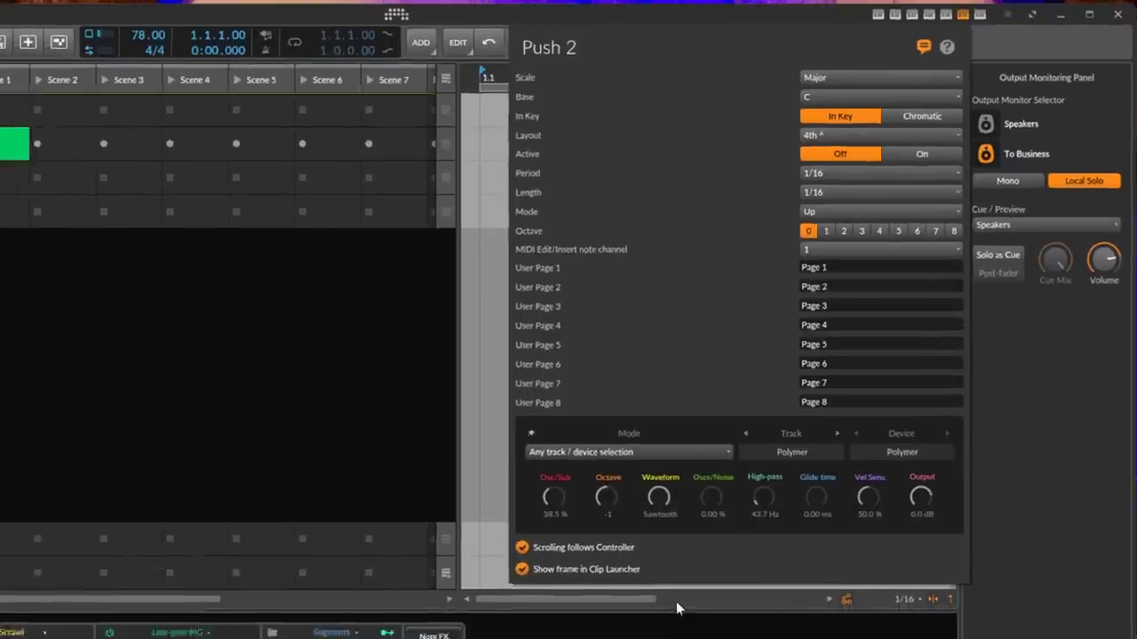
{"action": "key", "text": "Escape"}
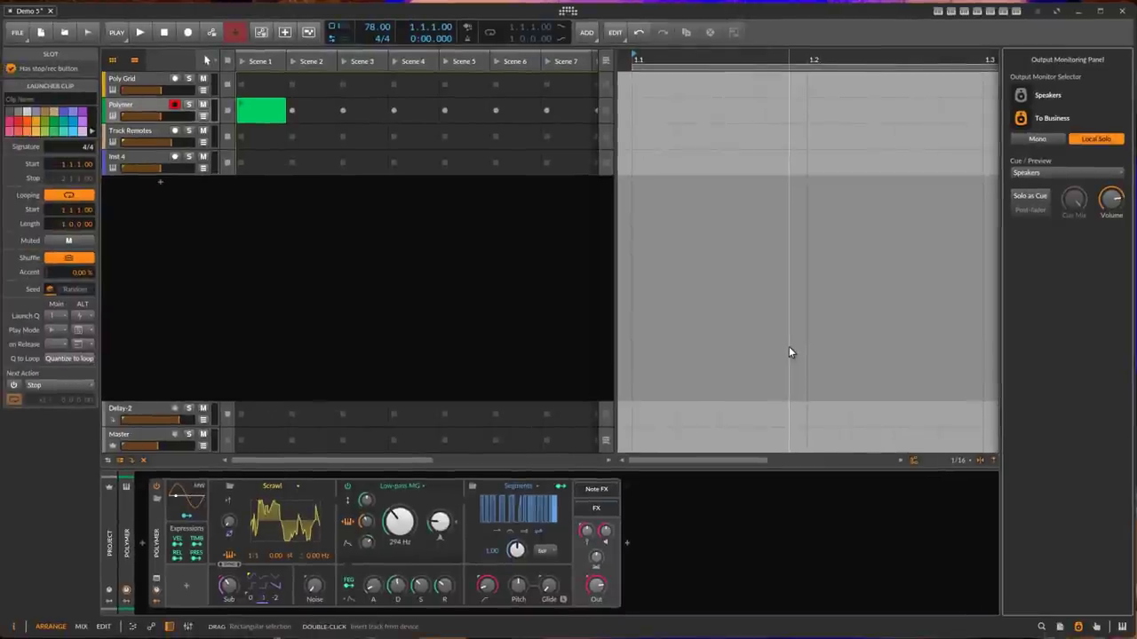